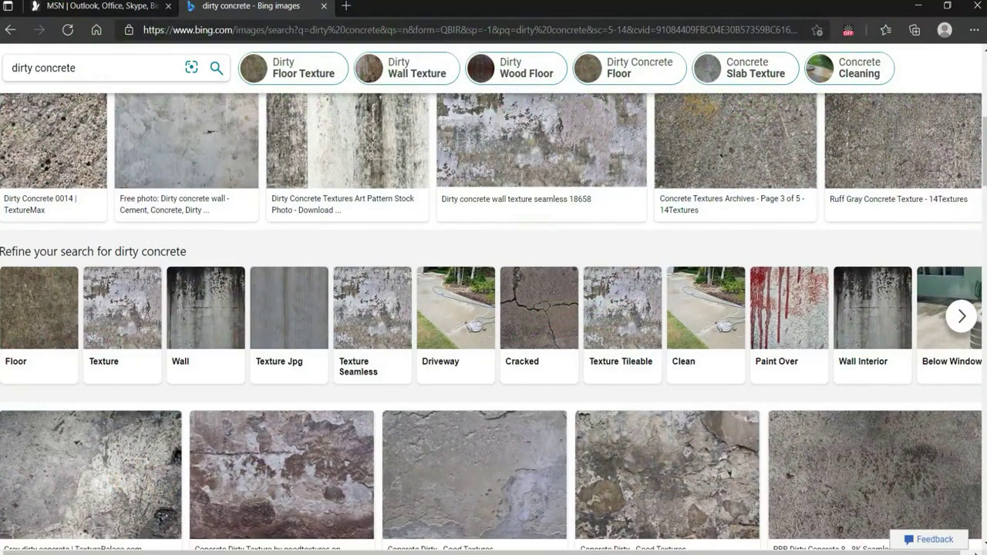
Switch Bing Images to the Cracked and Dirty Concrete results and browse the textures.
scroll(355, 432, up, 7)
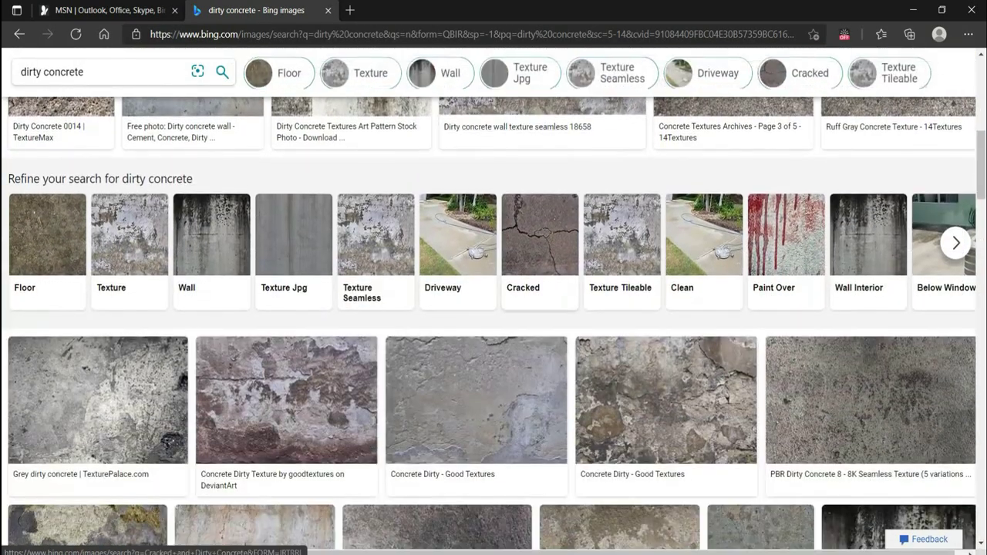
click(779, 72)
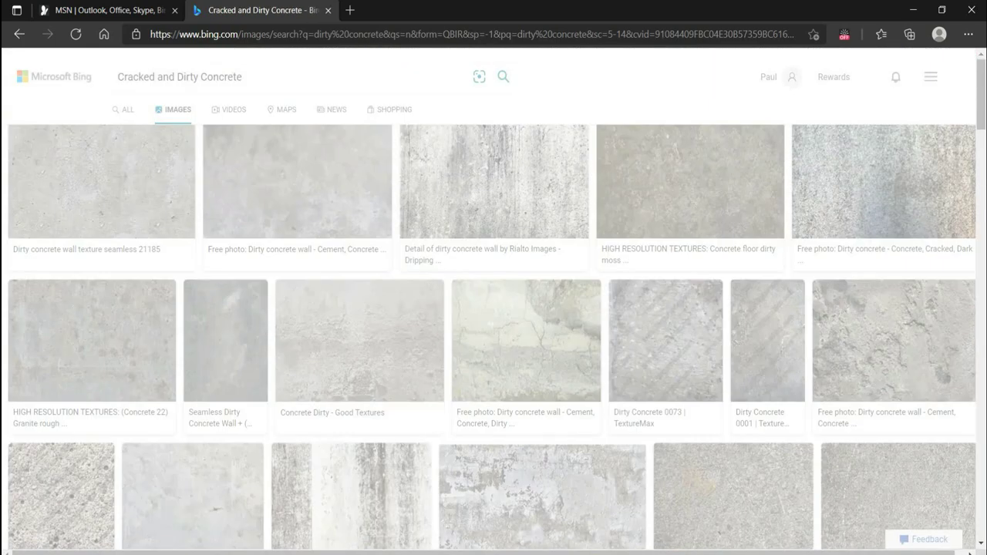
scroll(495, 296, down, 3)
scroll(540, 255, down, 3)
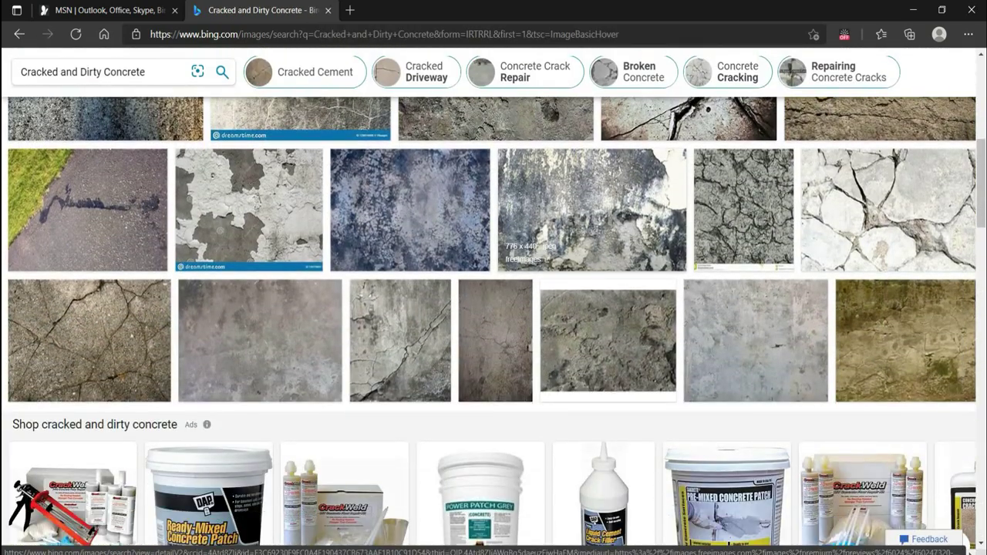
scroll(540, 293, down, 8)
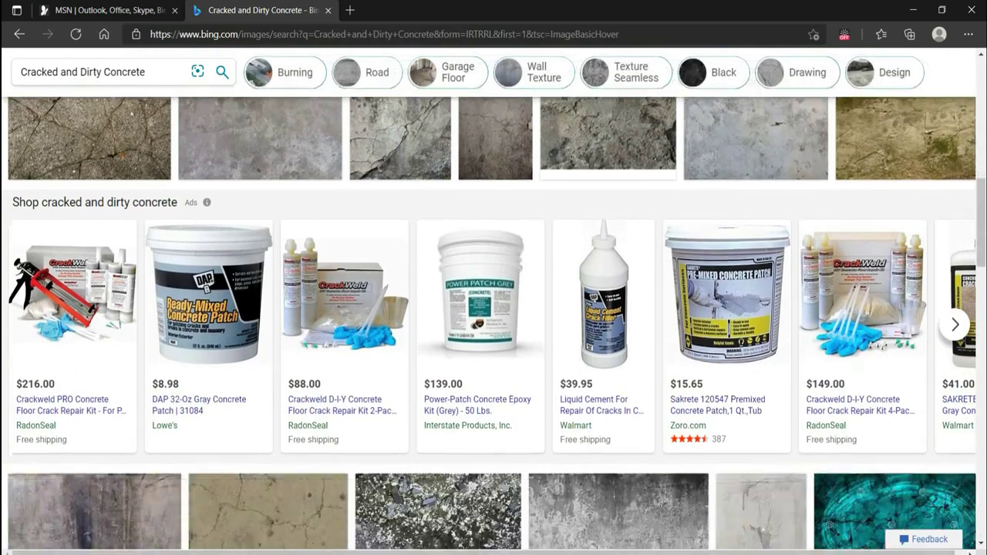
scroll(532, 290, down, 7)
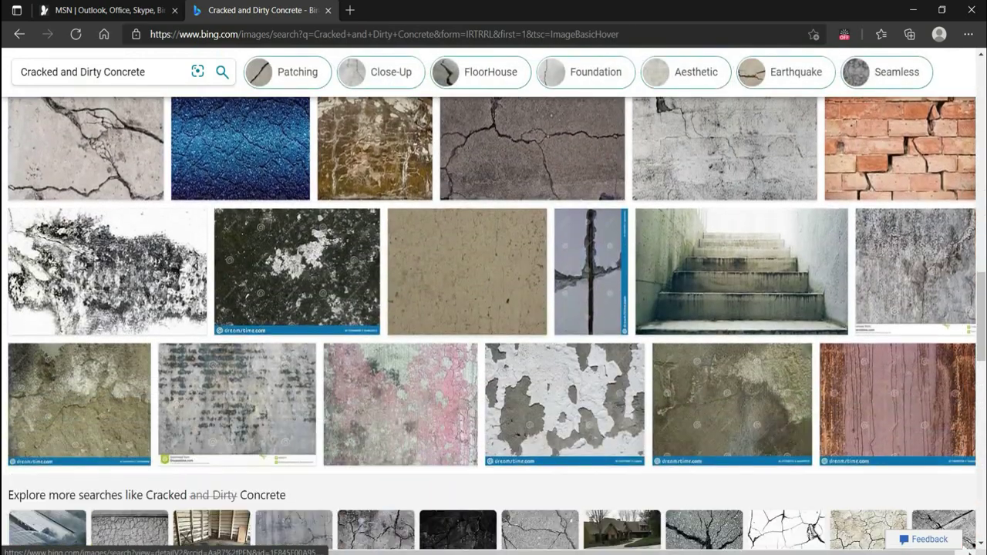
scroll(555, 254, down, 3)
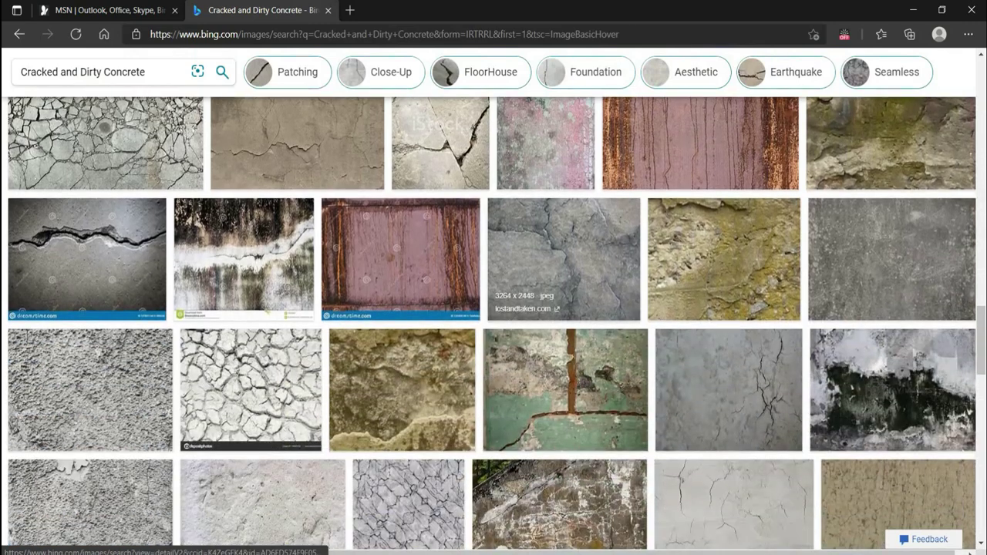
scroll(540, 308, down, 5)
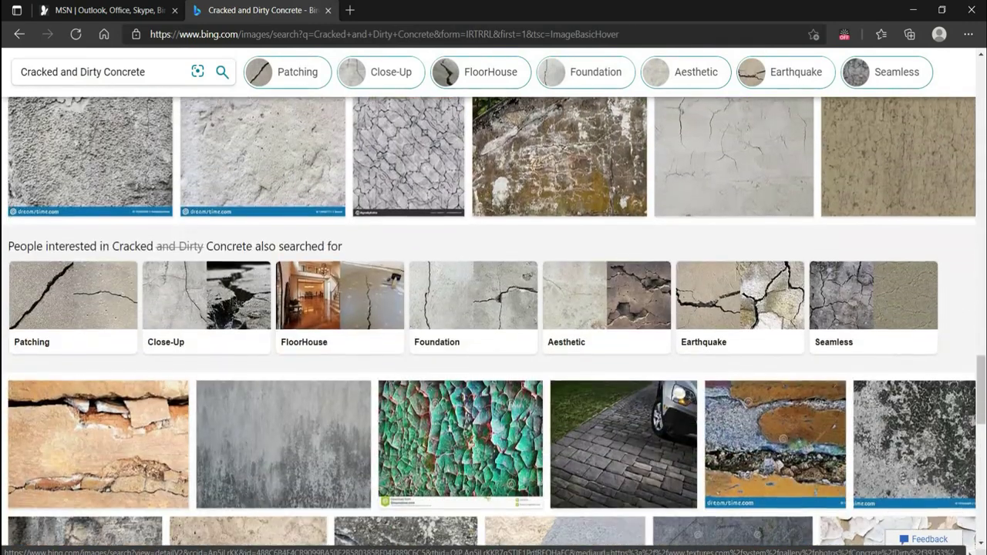
scroll(67, 526, down, 8)
scroll(68, 527, down, 4)
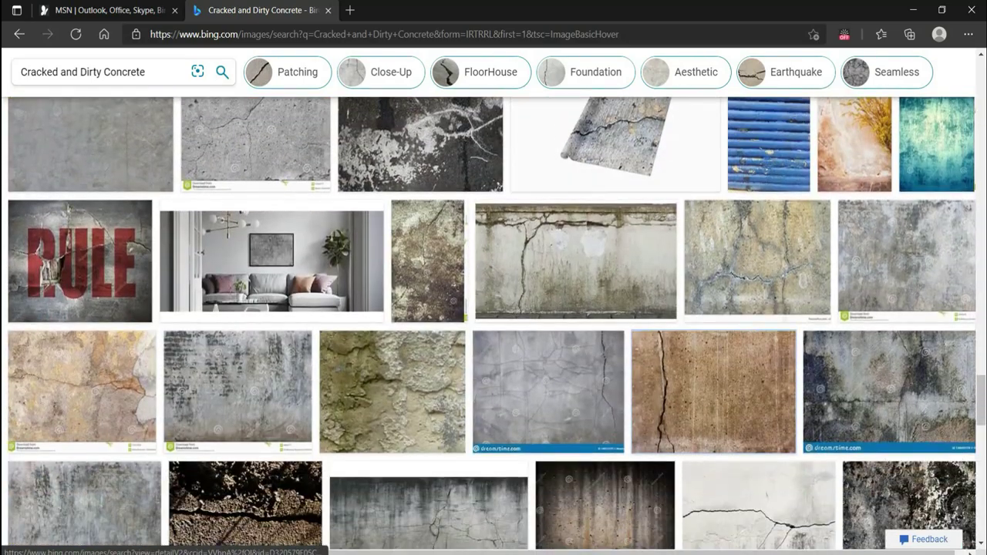
click(713, 397)
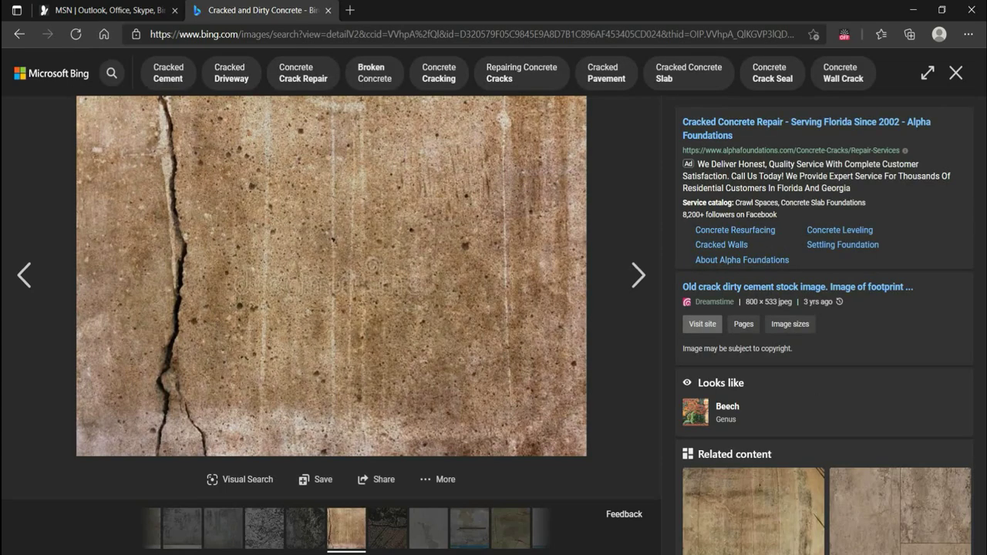
right_click(388, 225)
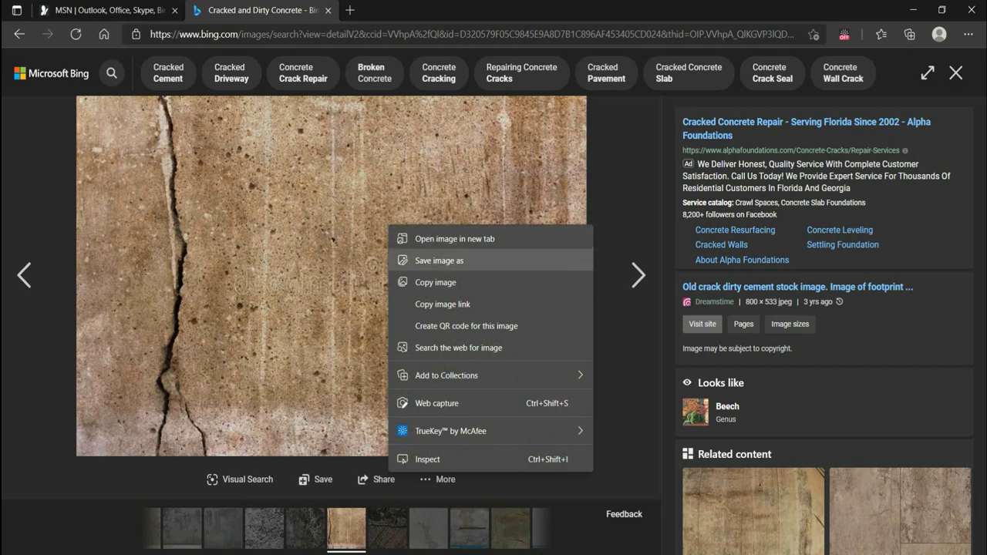
click(455, 239)
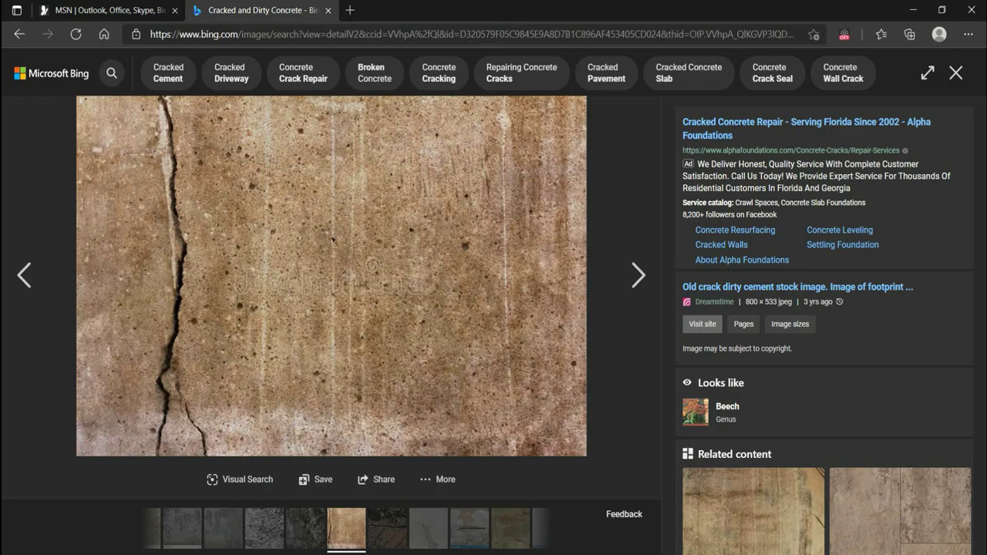
click(956, 72)
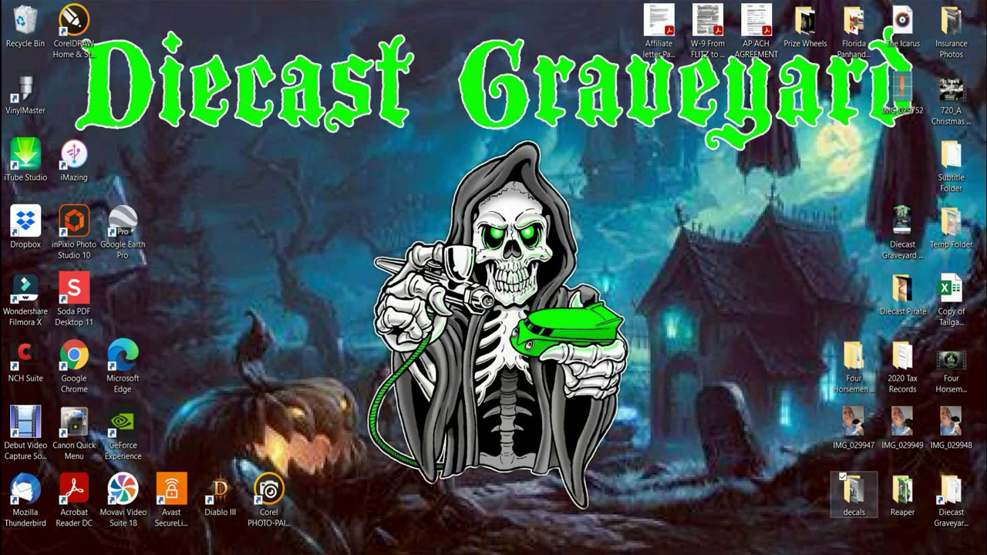
Bring the blank Untitled-1 document to the front and drag its window taller.
mouse_move(651, 551)
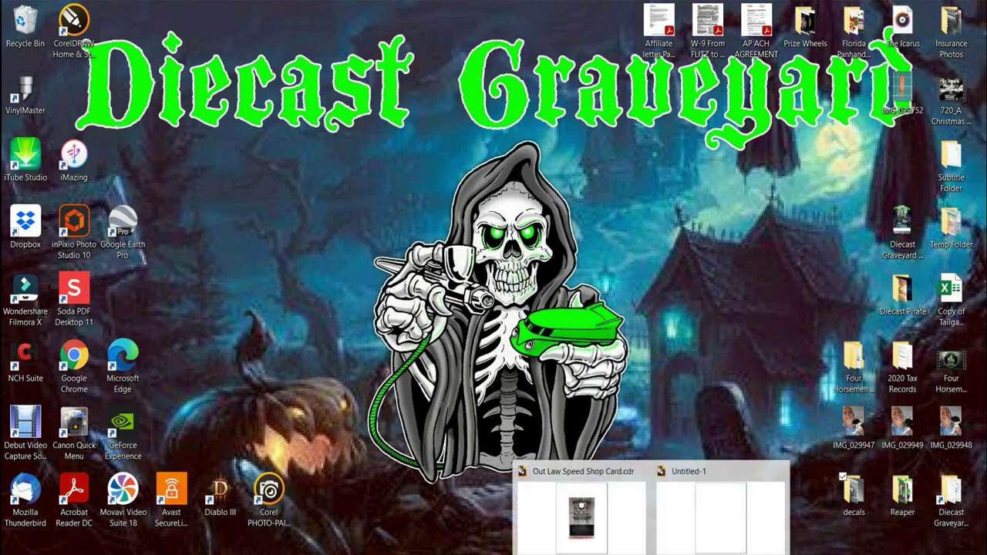
click(719, 513)
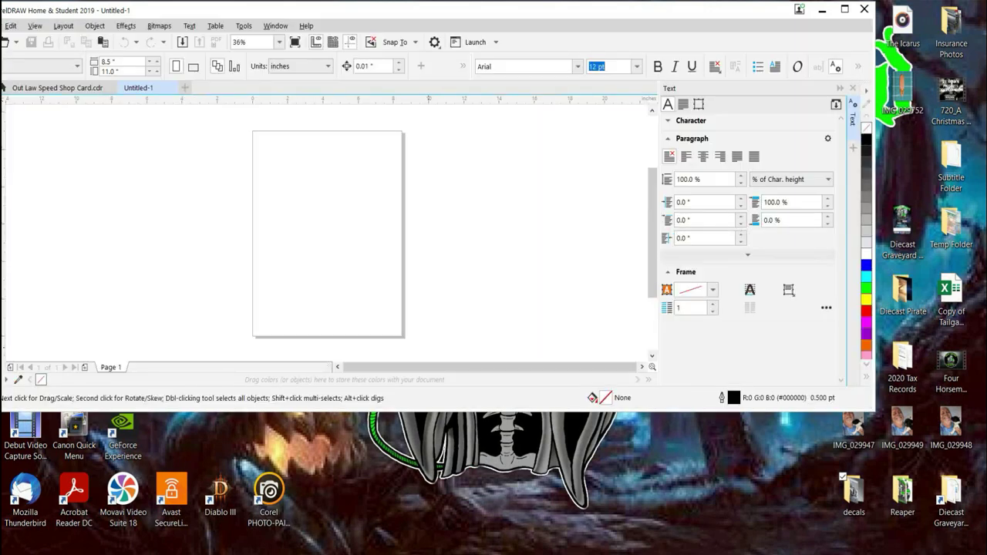
drag(476, 411, 470, 487)
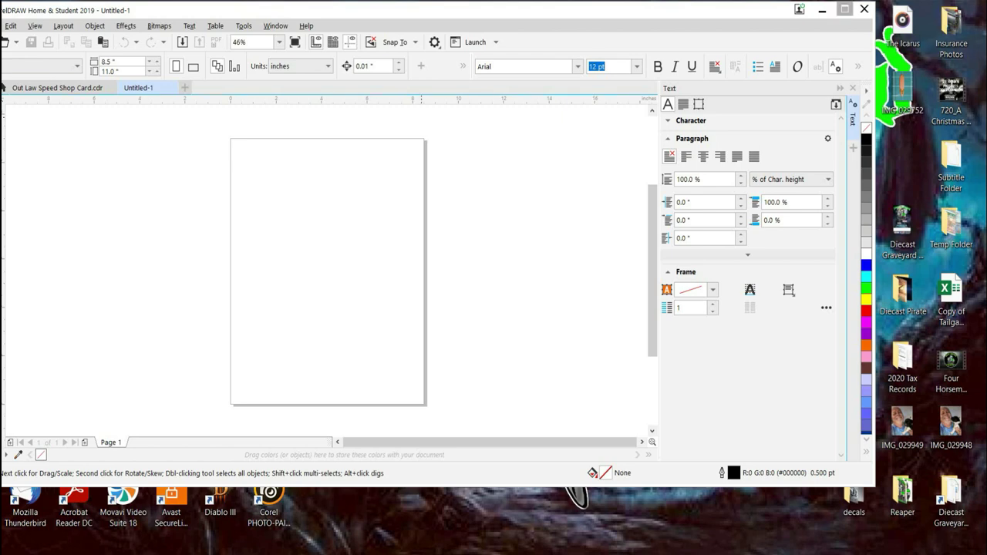
Maximize CorelDRAW and draw a rectangle sized 4.25 by 6.5 inches on the Untitled-1 page.
click(844, 9)
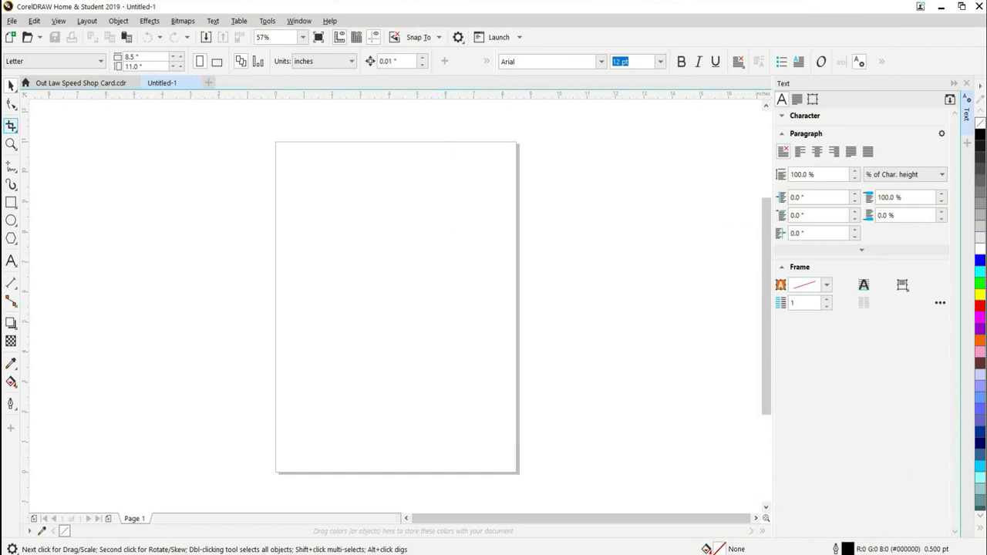
key(F6)
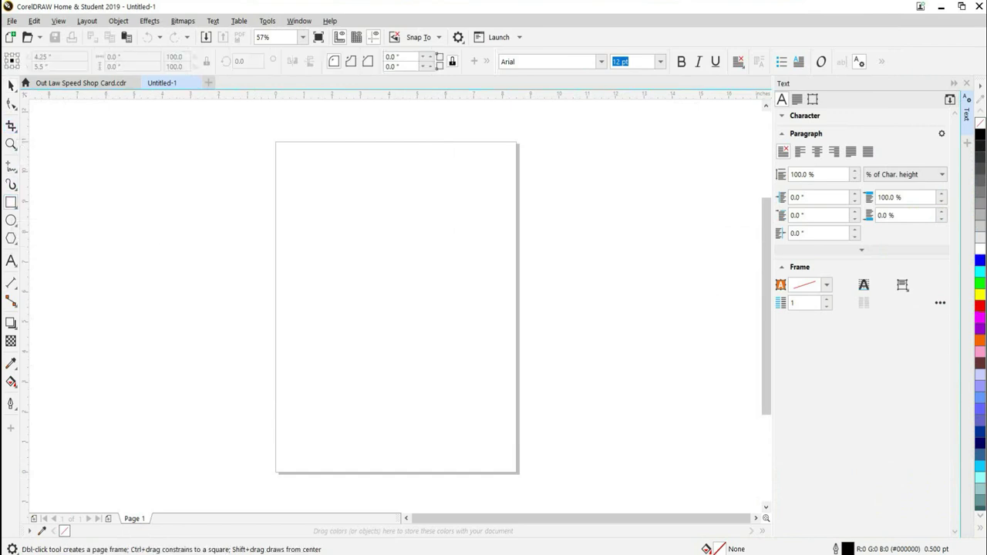
drag(317, 192, 477, 420)
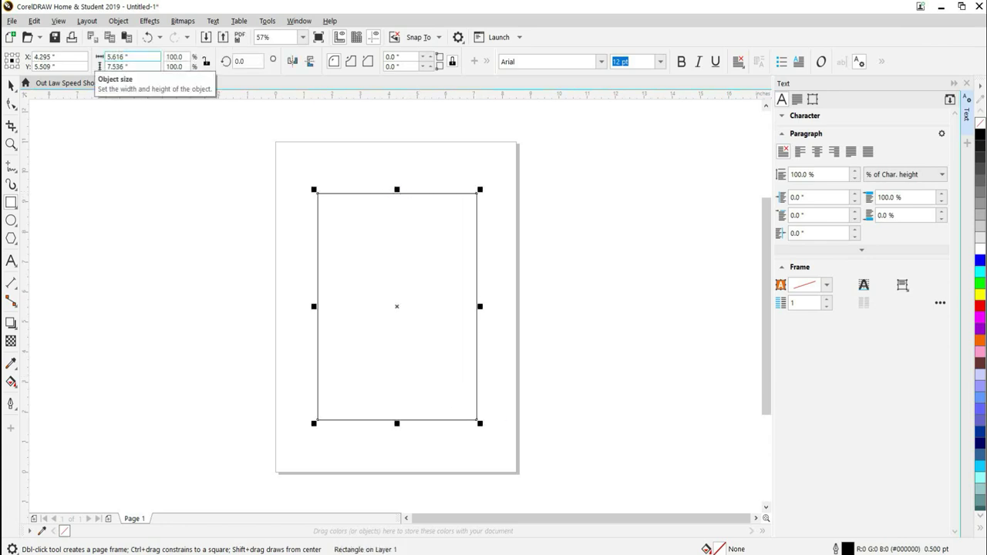
click(123, 56)
text(4.25)
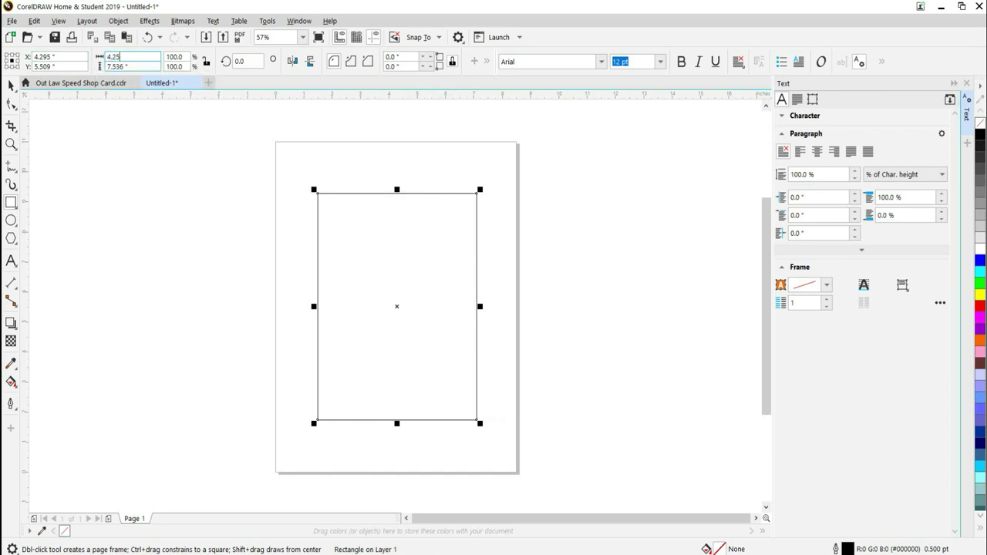
click(123, 67)
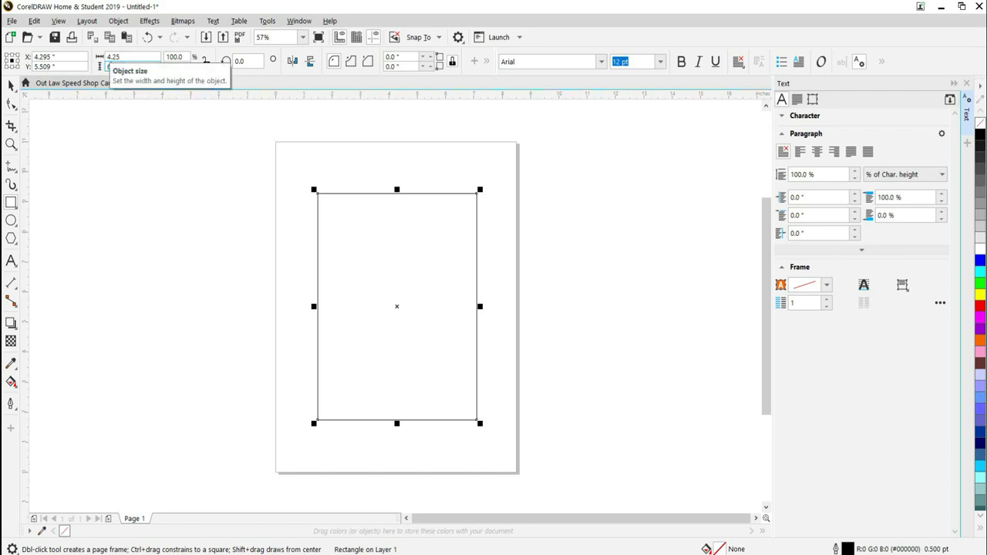
text(6.5)
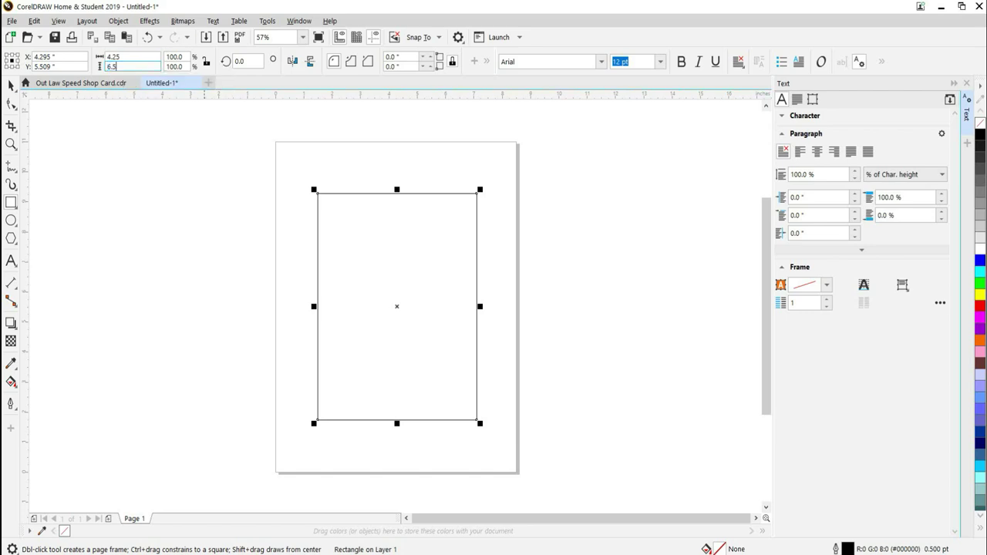
key(Return)
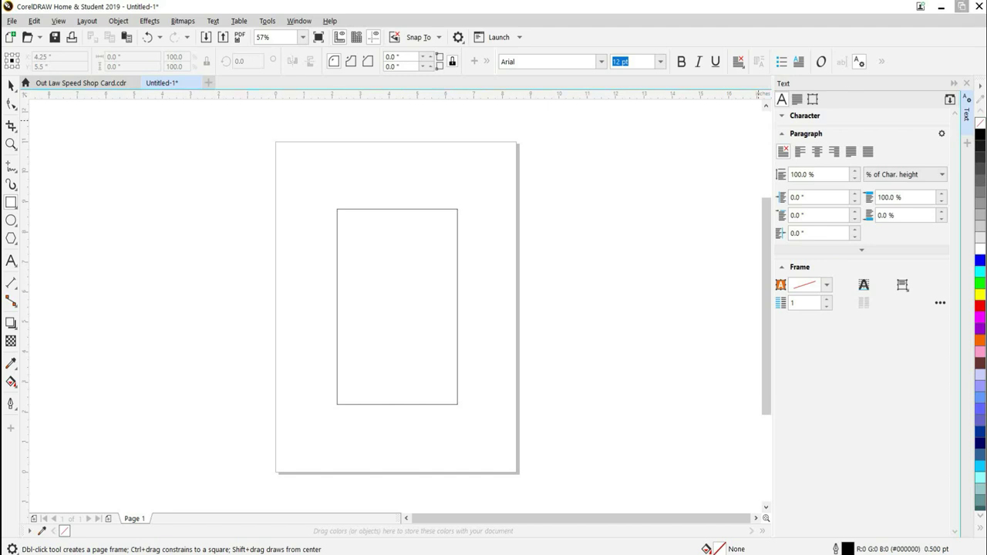
Import the texture-4258163_960_720 image from the desktop decals folder into the document.
click(961, 6)
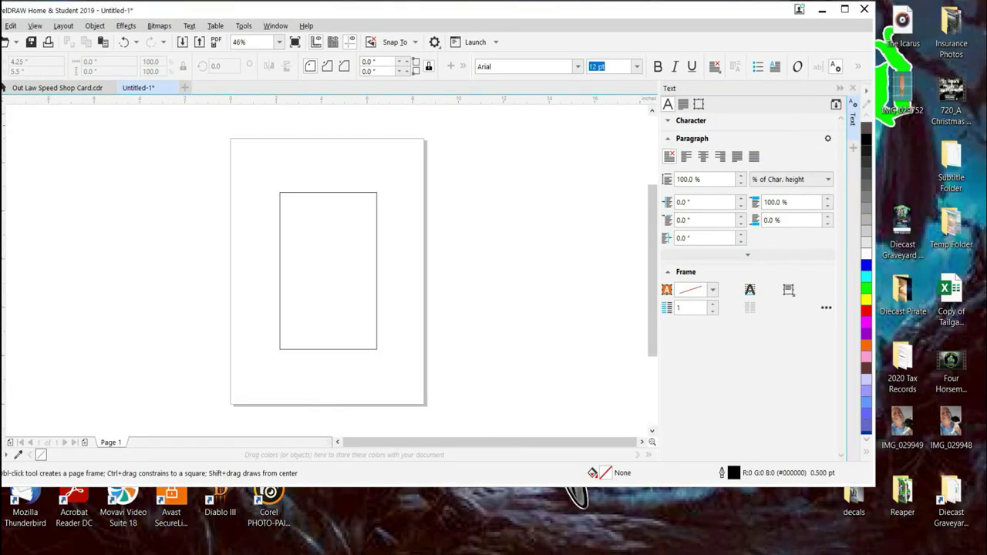
click(854, 497)
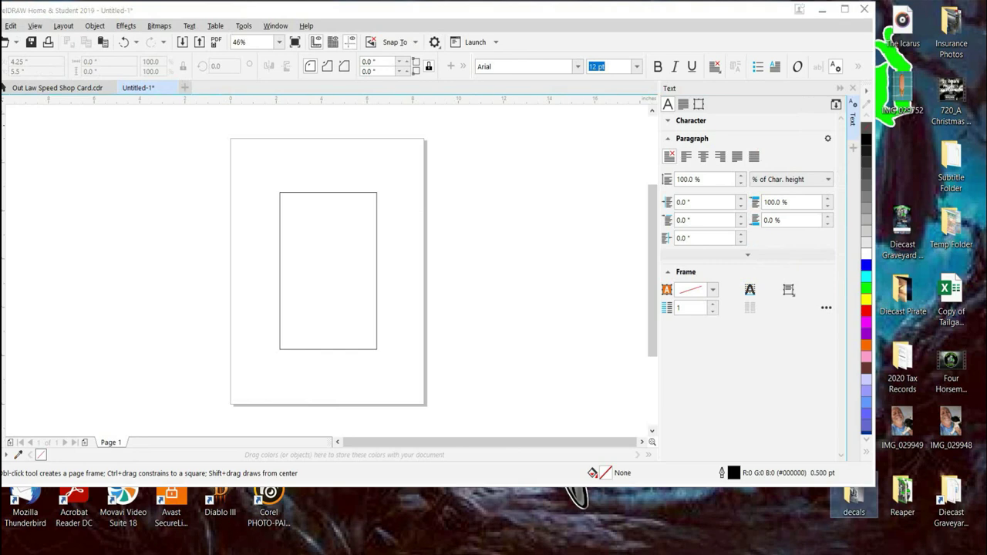
double_click(853, 501)
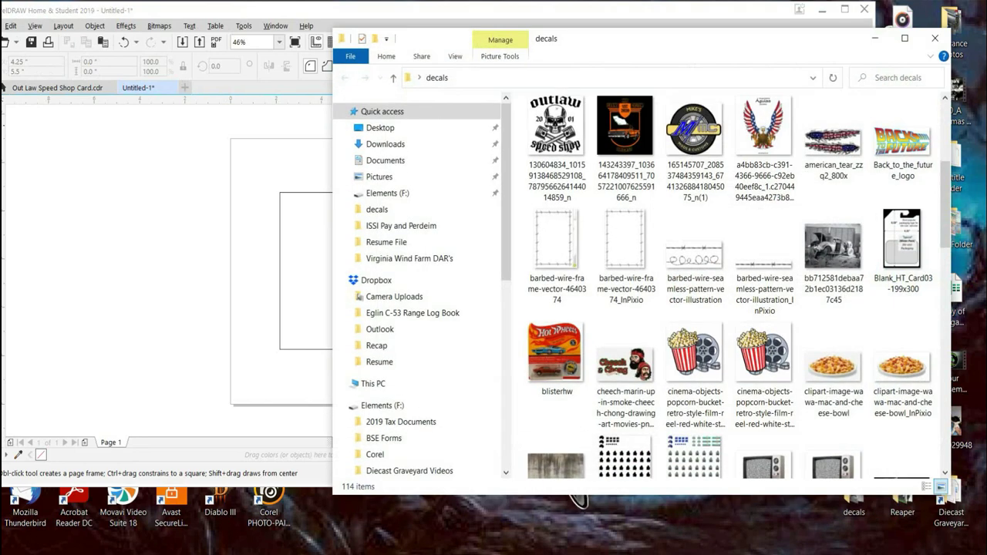
scroll(625, 154, down, 5)
scroll(625, 231, down, 10)
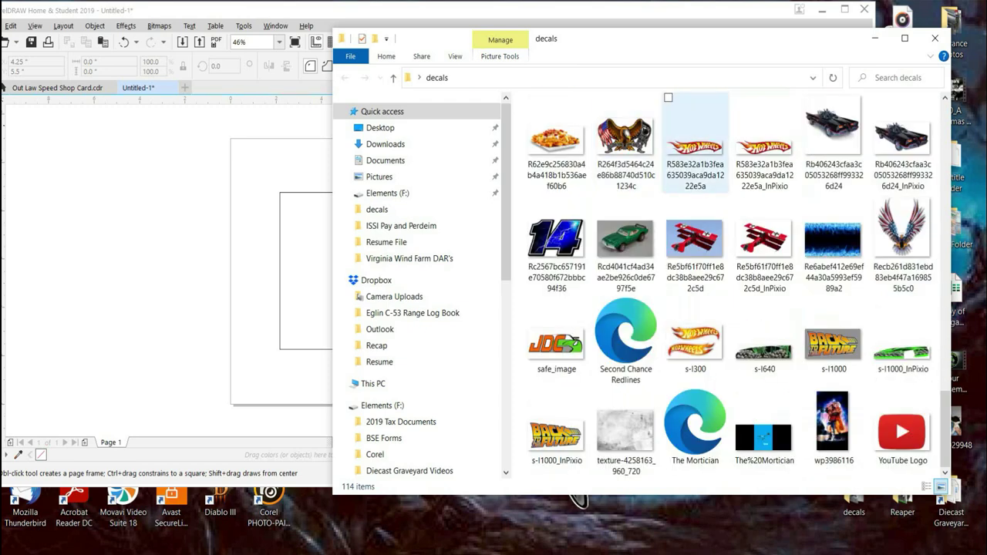
click(625, 432)
drag(609, 409, 156, 235)
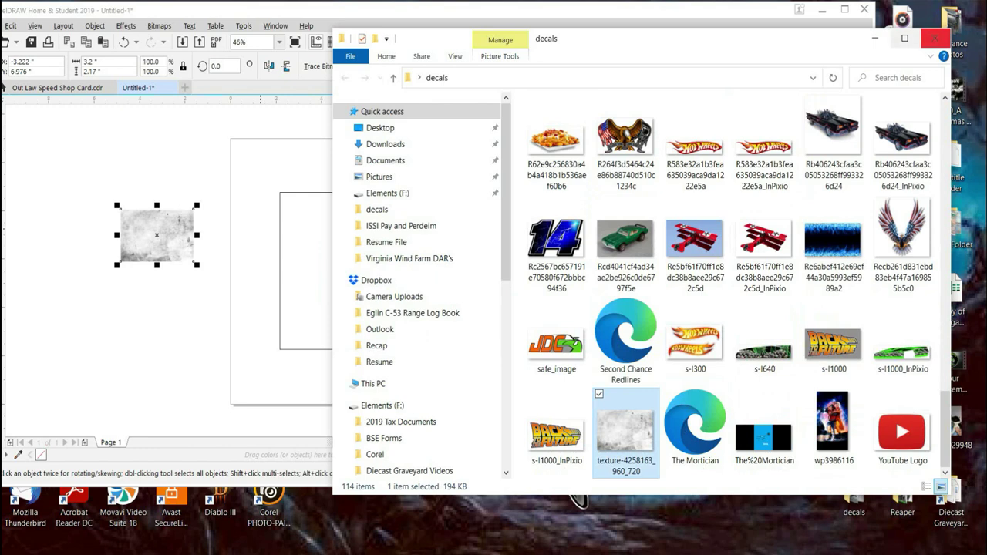
click(931, 38)
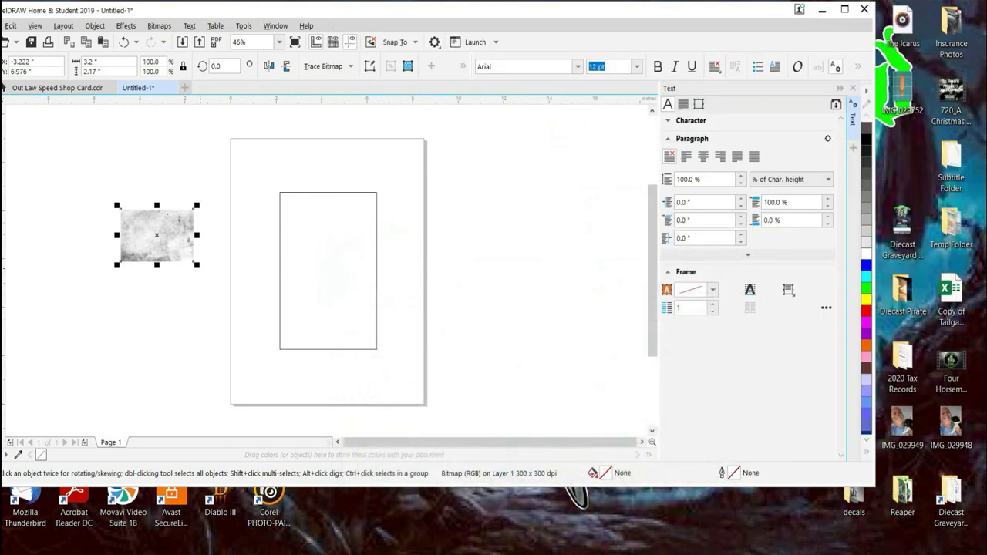
Move and stretch the texture to fill the 4.25 × 6.5 inch rectangle.
drag(156, 235, 327, 349)
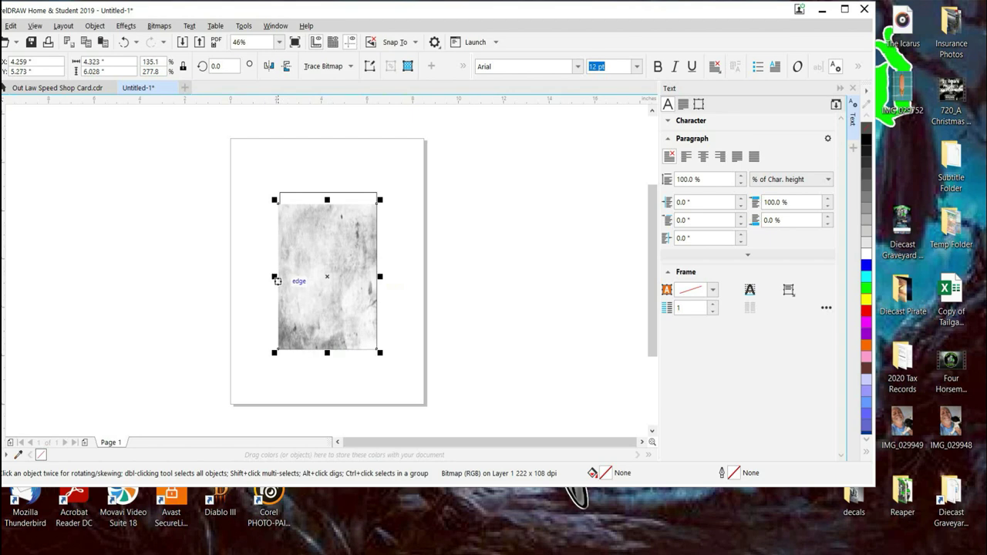
drag(276, 274, 279, 279)
drag(328, 204, 328, 204)
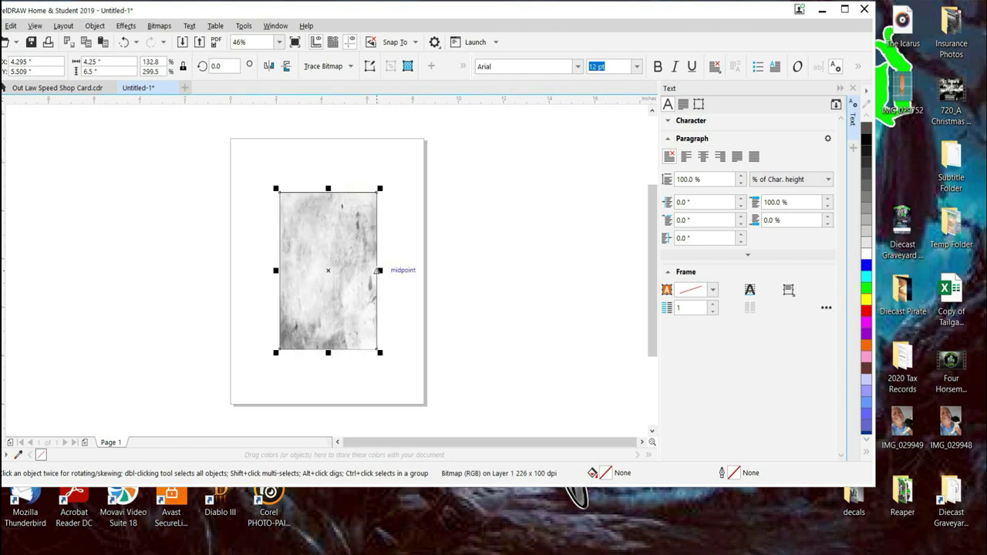
scroll(312, 274, up, 3)
scroll(312, 274, down, 3)
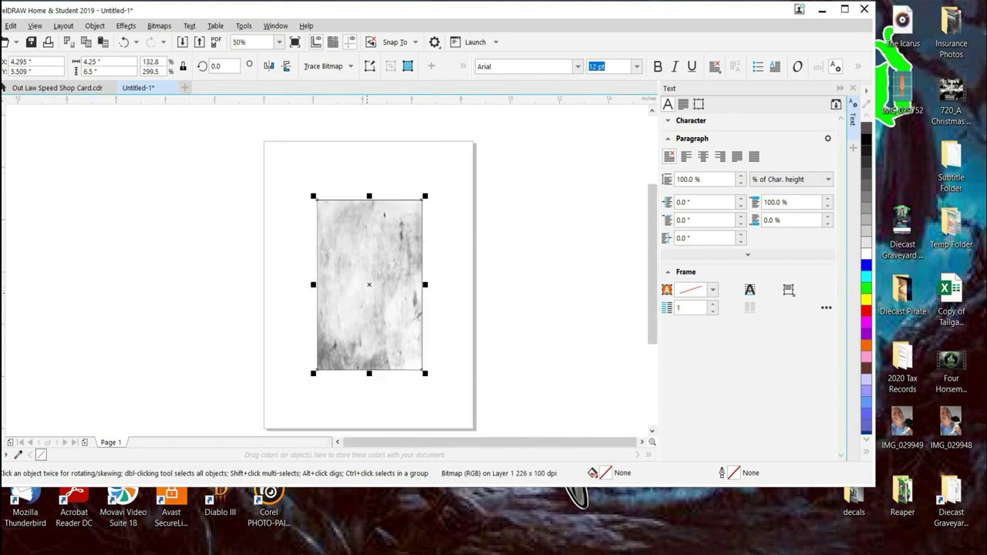
Maximize CorelDRAW, zoom to the texture, reselect it, then minimize the window.
click(844, 9)
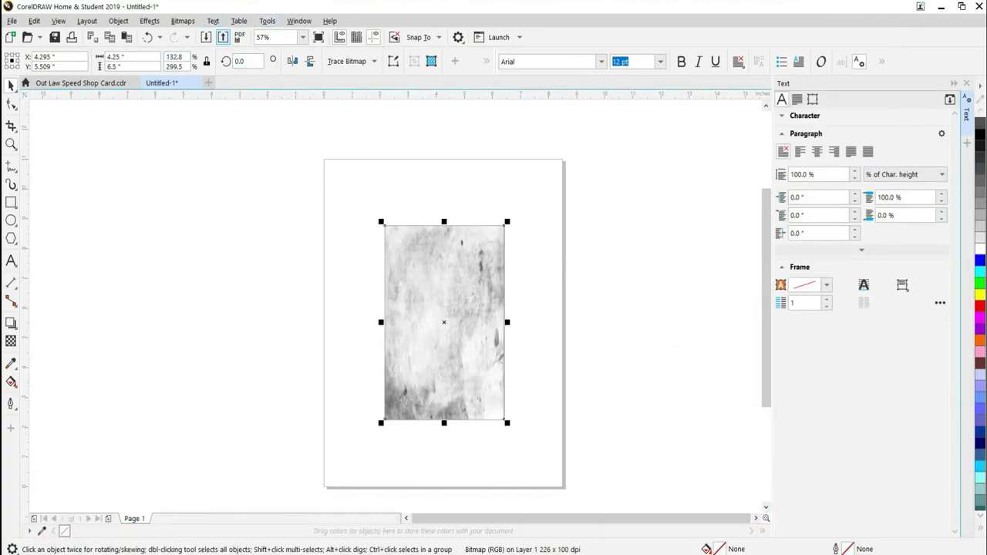
click(302, 37)
key(Return)
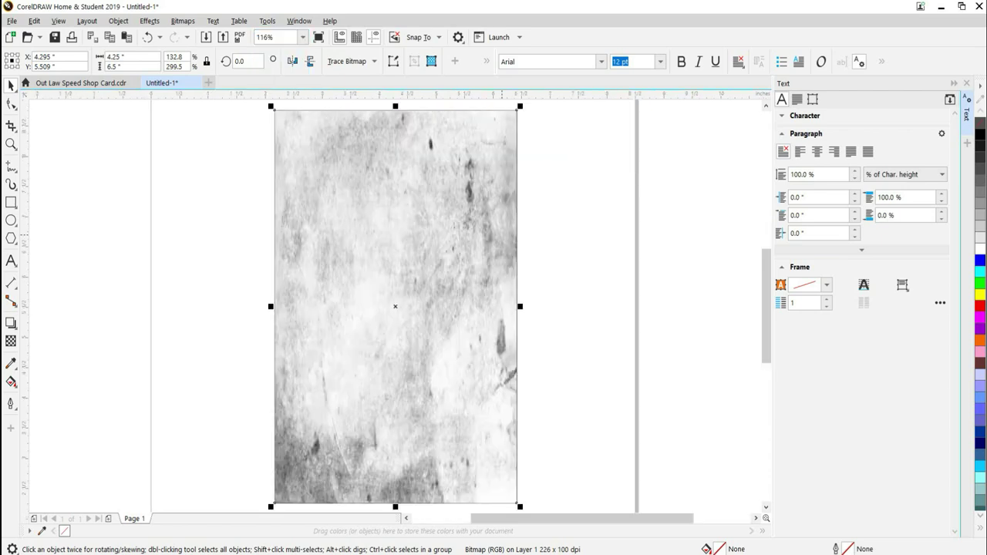
key(Escape)
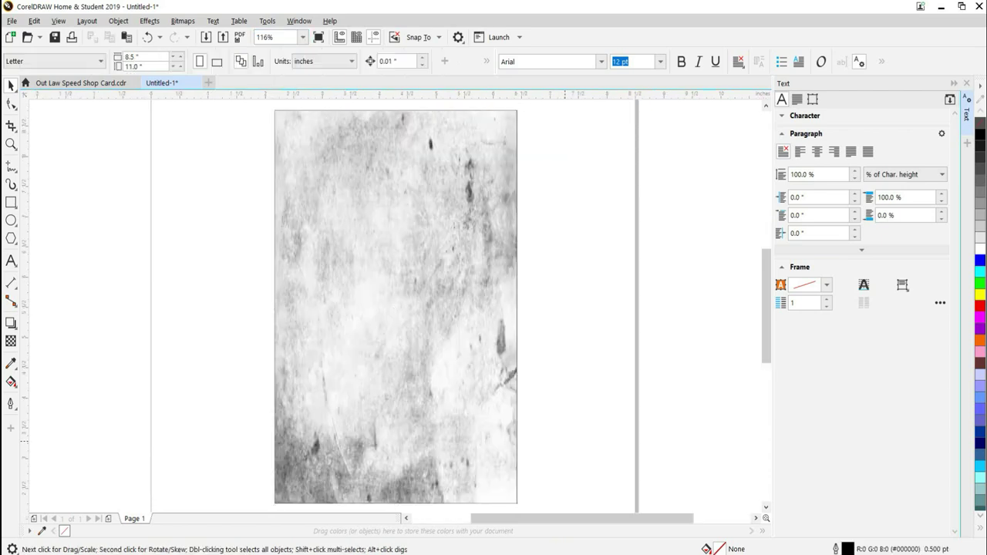
click(410, 309)
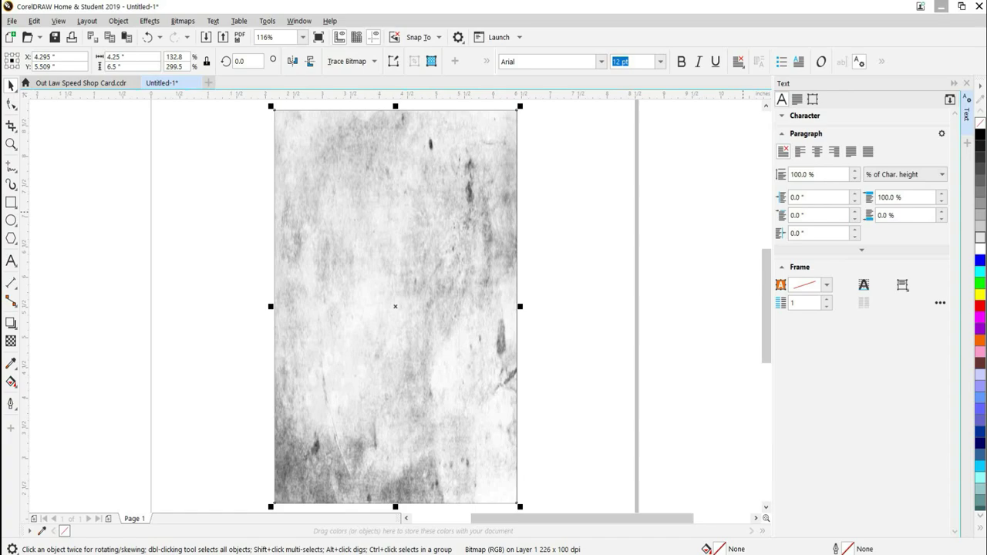
click(940, 5)
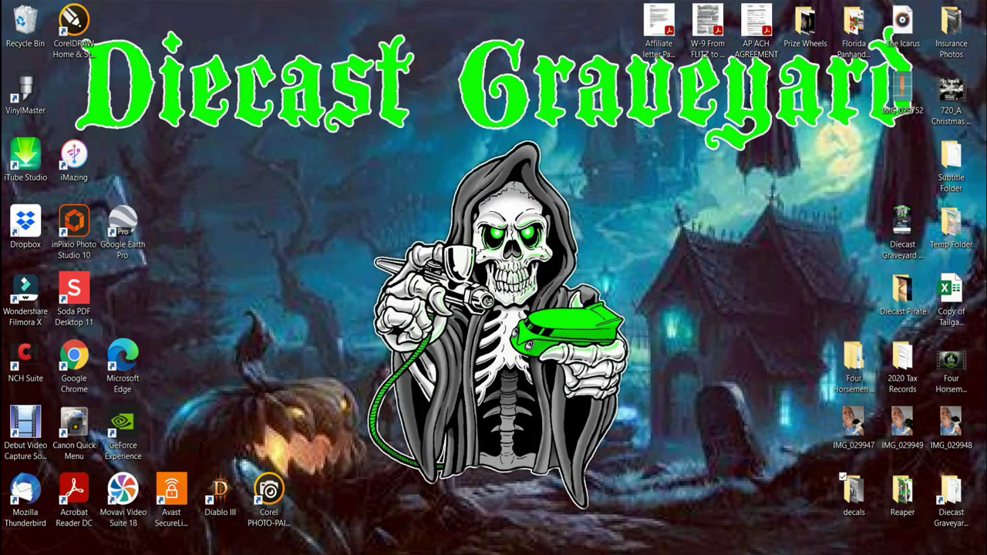
Open the decals folder and move the 2018logo InPixio file to the desktop and back.
double_click(853, 490)
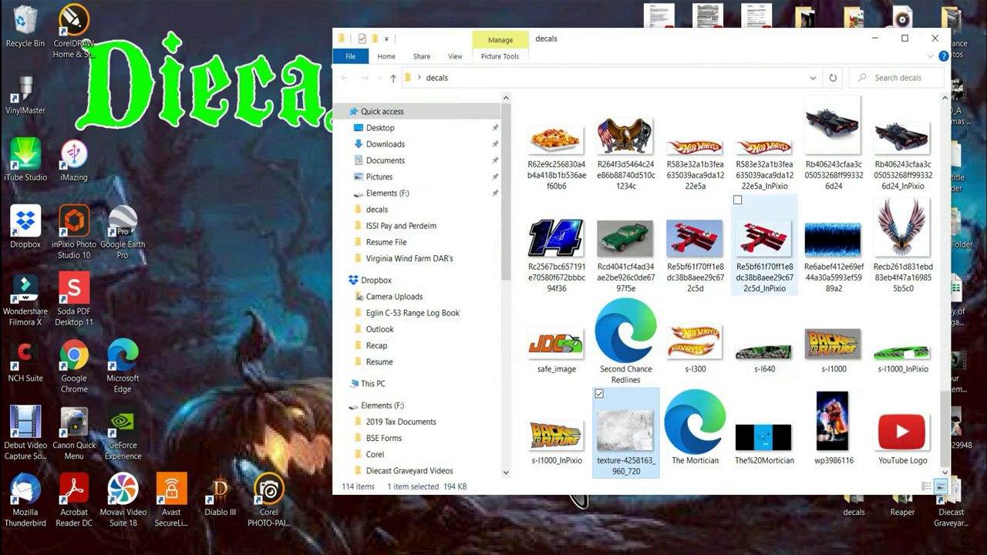
scroll(763, 254, up, 15)
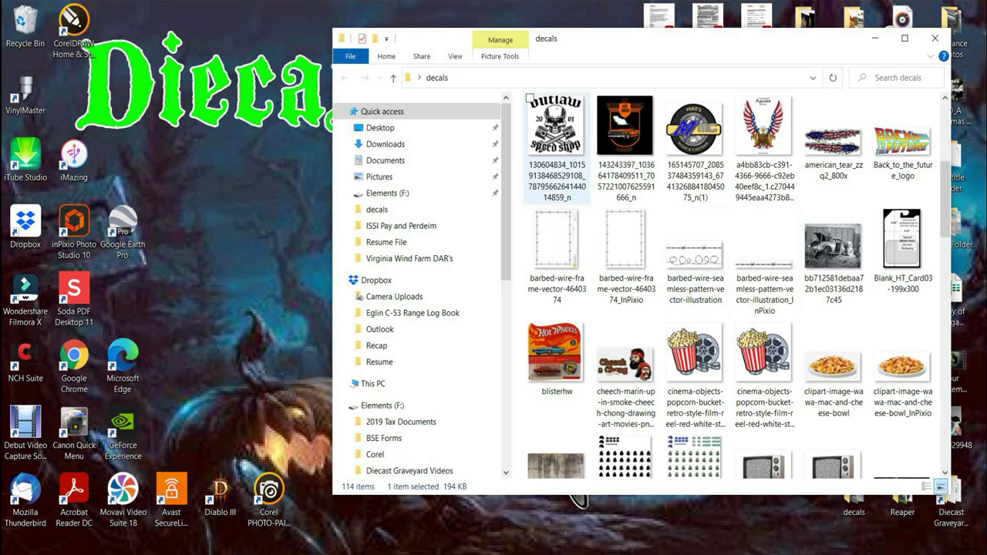
scroll(694, 258, up, 3)
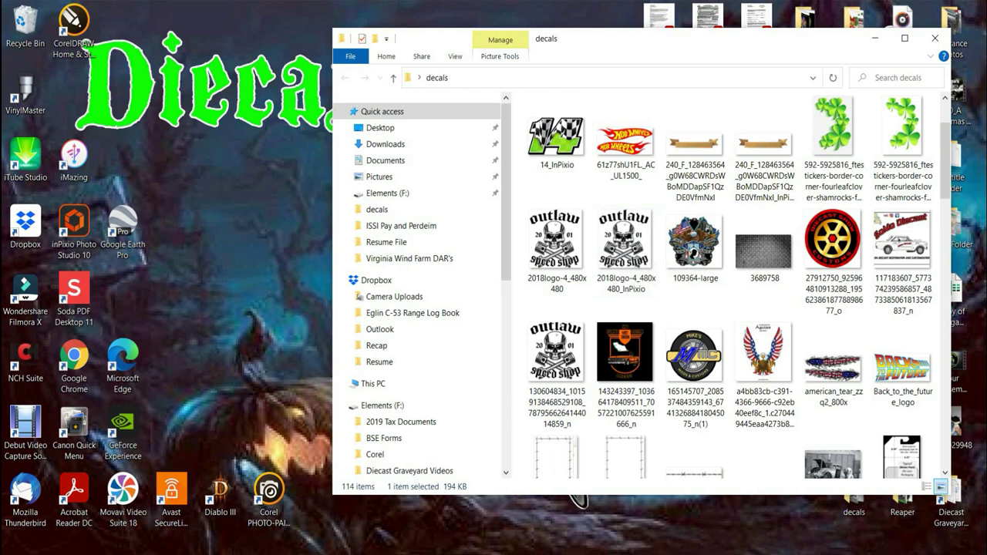
click(651, 549)
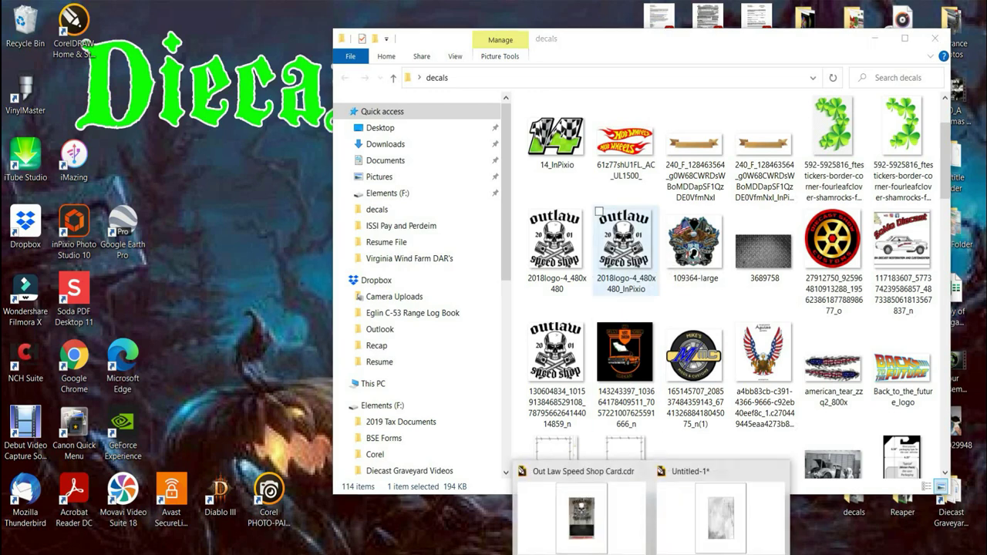
drag(624, 247, 245, 262)
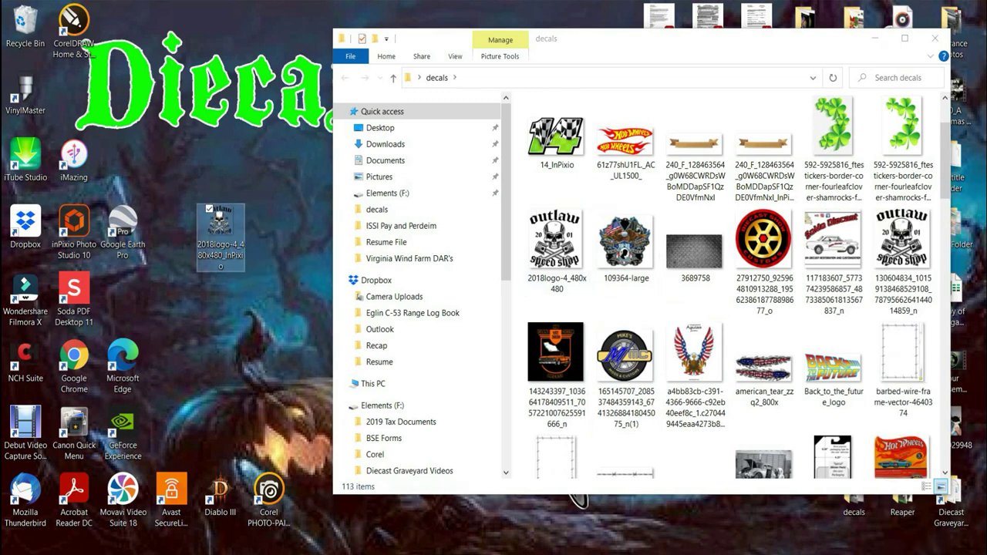
drag(224, 231, 640, 251)
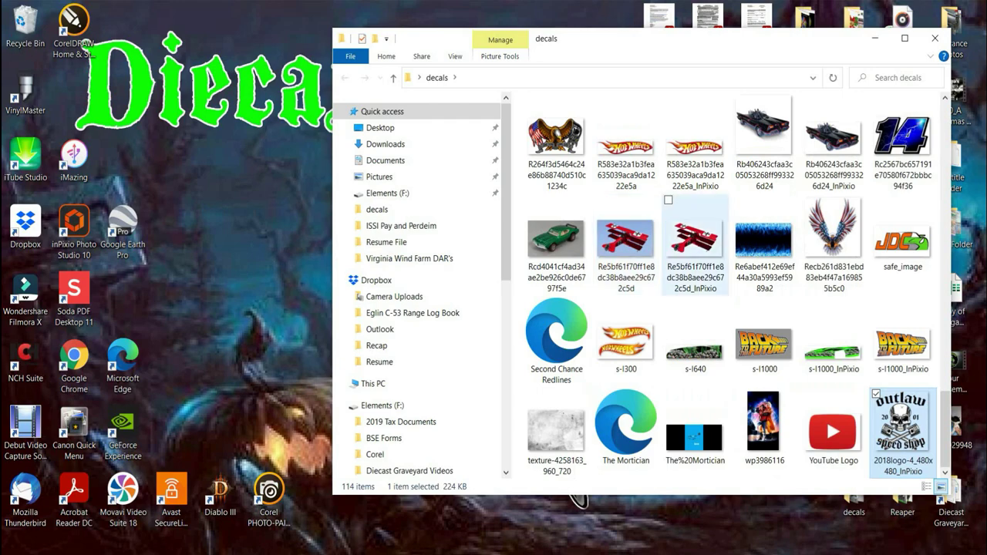
Copy the 2018logo-4_480x480_InPixio skull logo file from the decals folder.
scroll(627, 247, up, 15)
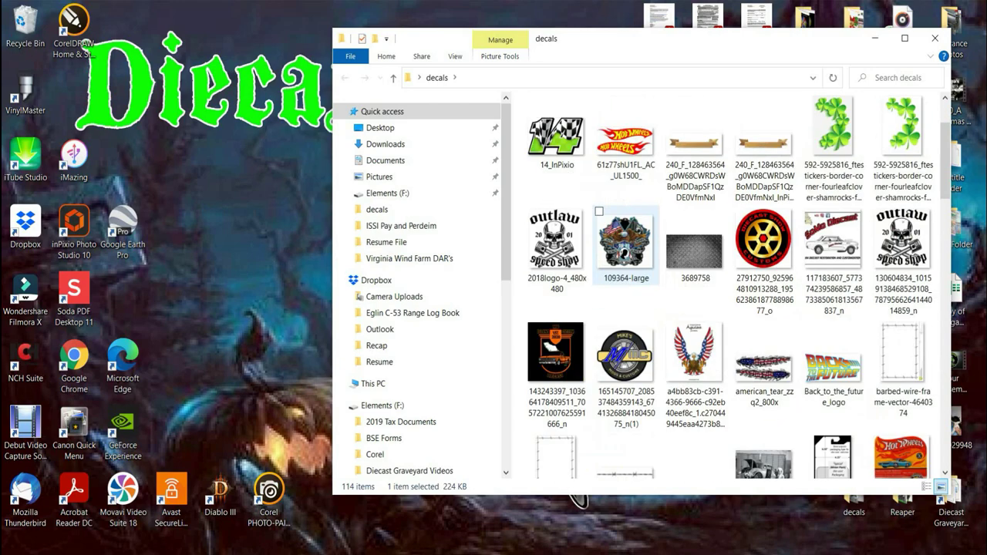
scroll(626, 247, up, 1)
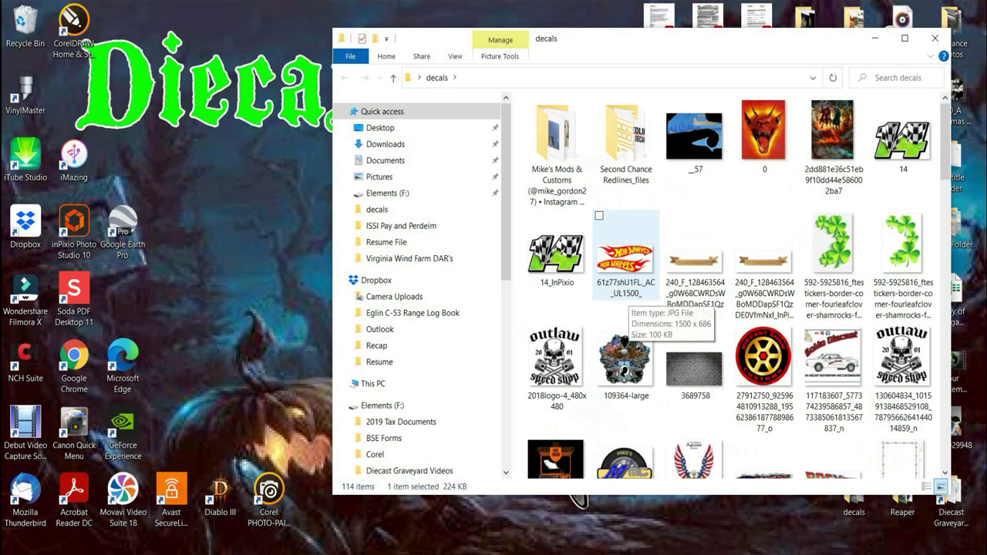
scroll(626, 293, down, 2)
scroll(626, 300, up, 2)
scroll(626, 309, down, 10)
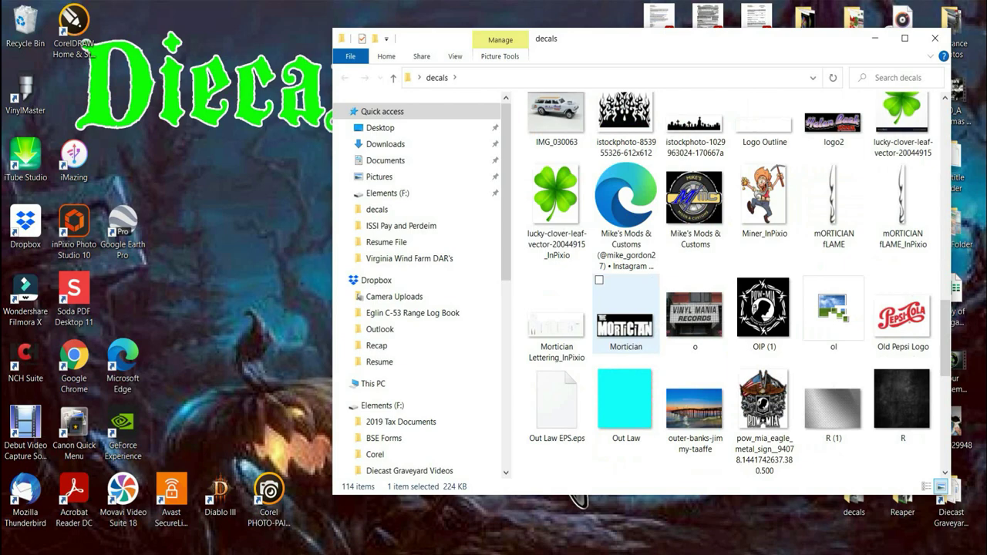
scroll(626, 312, down, 5)
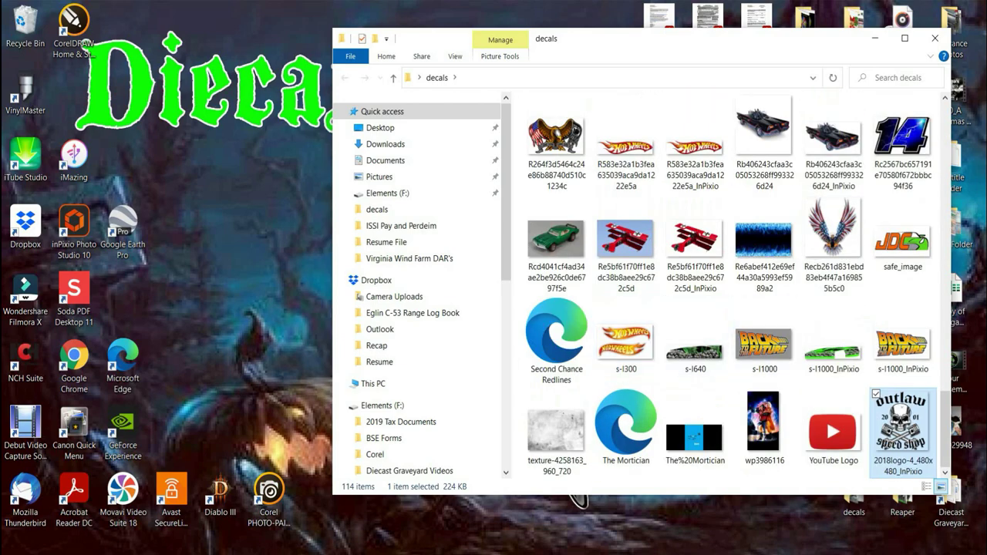
right_click(903, 428)
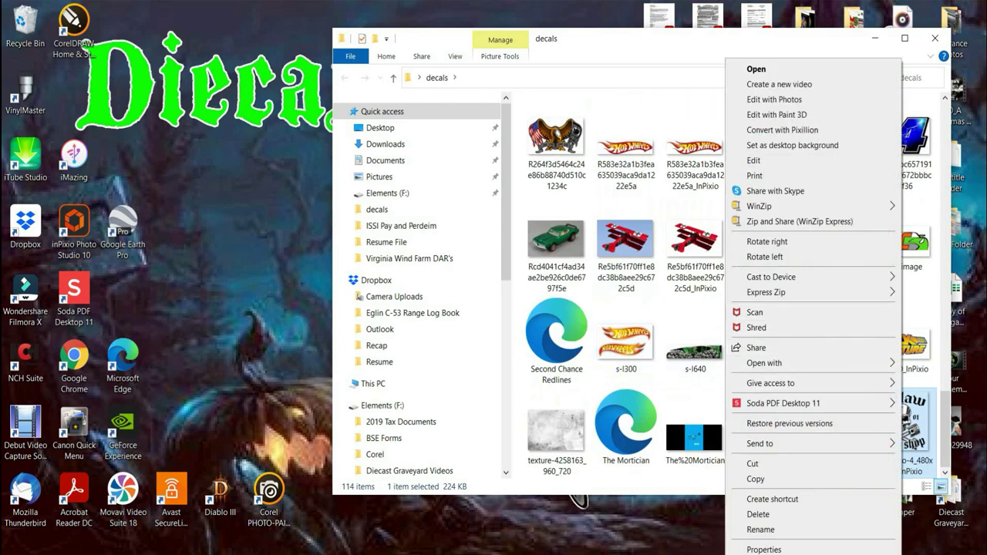
click(756, 478)
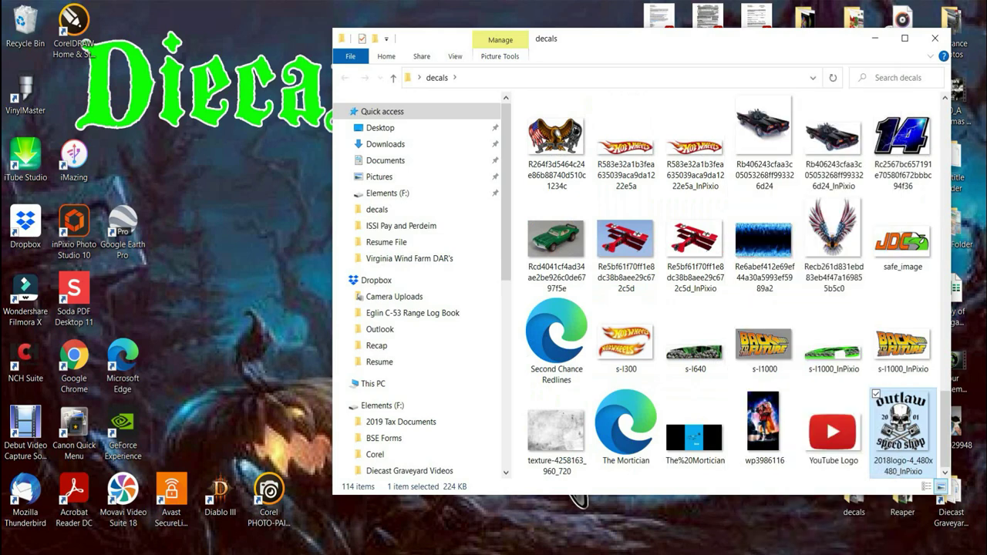
click(651, 554)
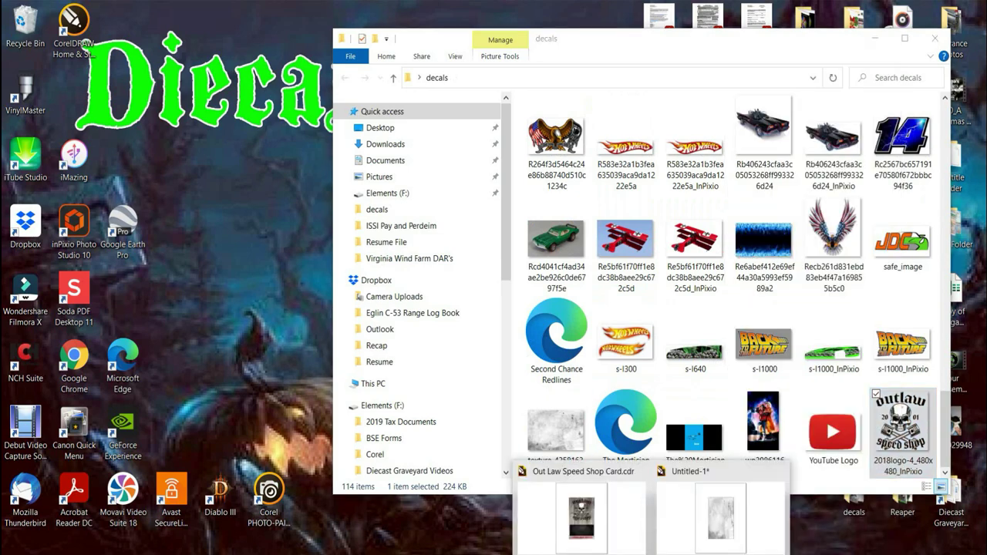
Paste the skull logo onto the texture, scale it about 226% near the top, and select both.
click(721, 513)
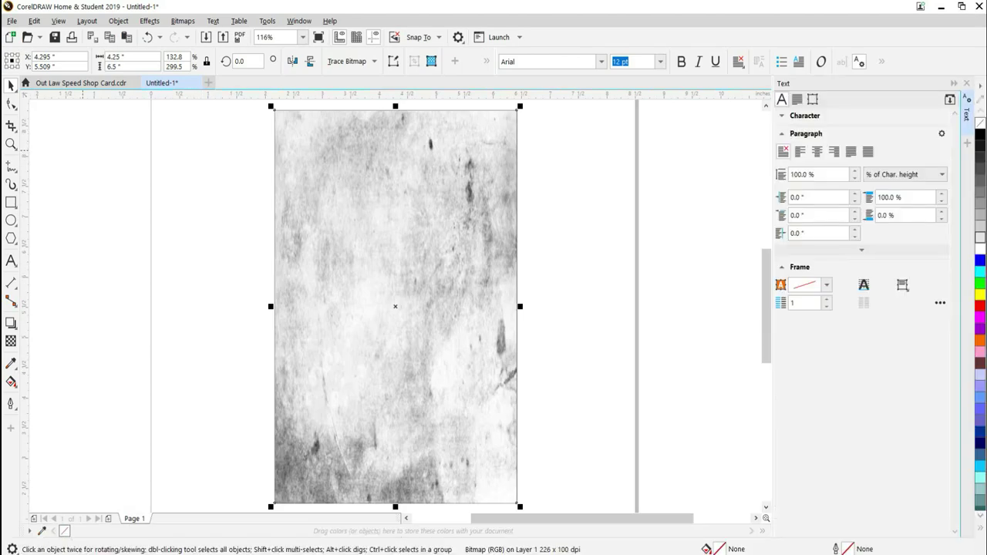
right_click(82, 151)
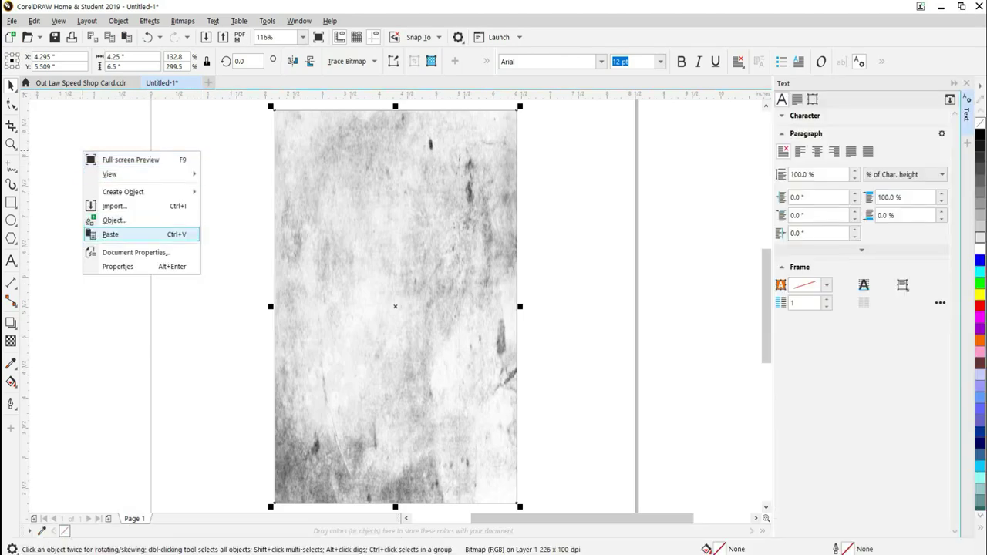
click(116, 235)
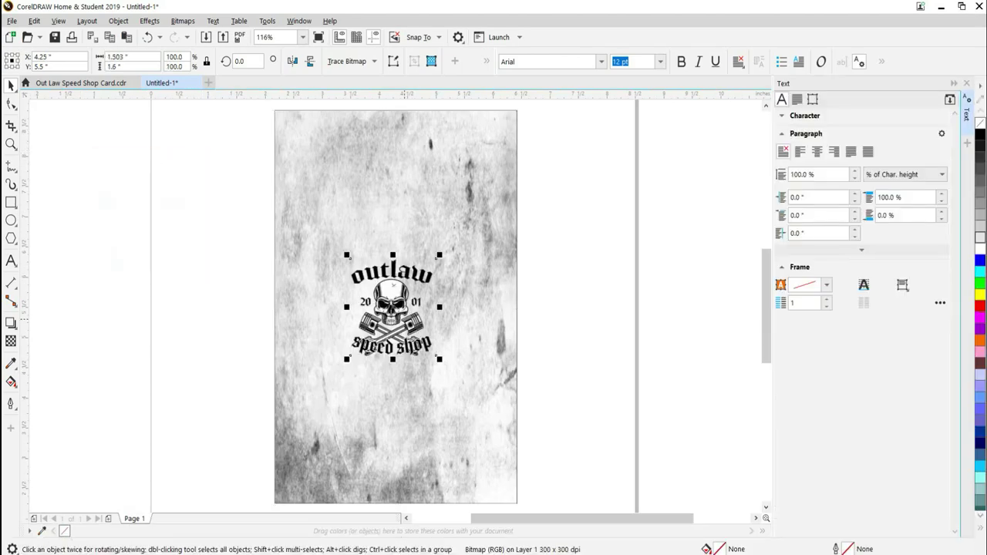
drag(393, 309, 394, 179)
drag(441, 236, 549, 358)
drag(449, 245, 406, 233)
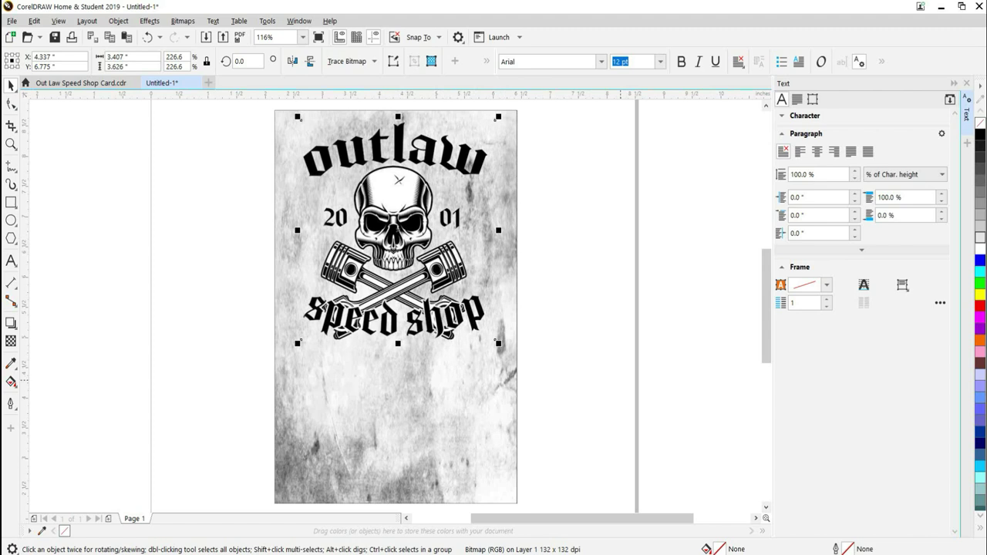
scroll(624, 384, down, 3)
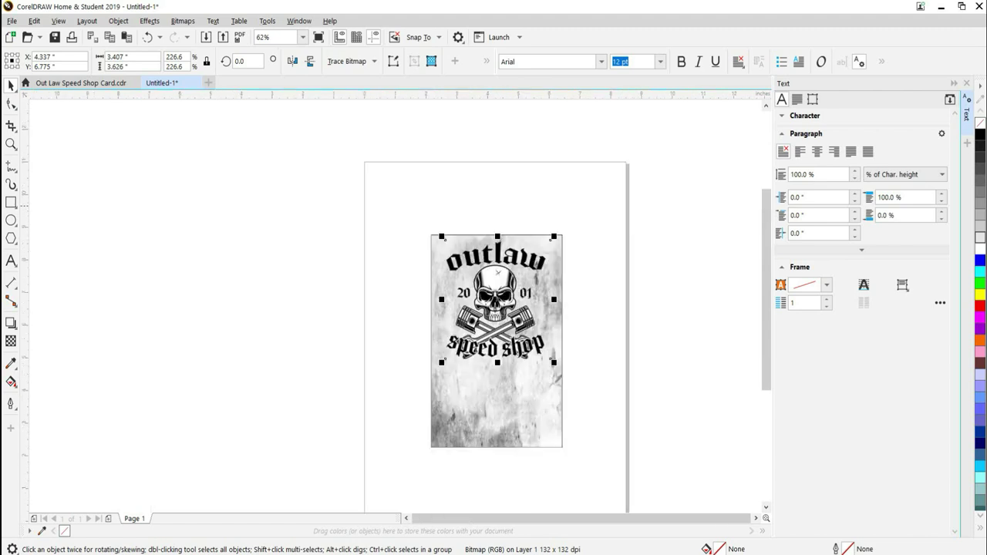
drag(335, 182, 656, 499)
Apply Align Centers Horizontally to center the logo on the texture, then deselect.
click(118, 21)
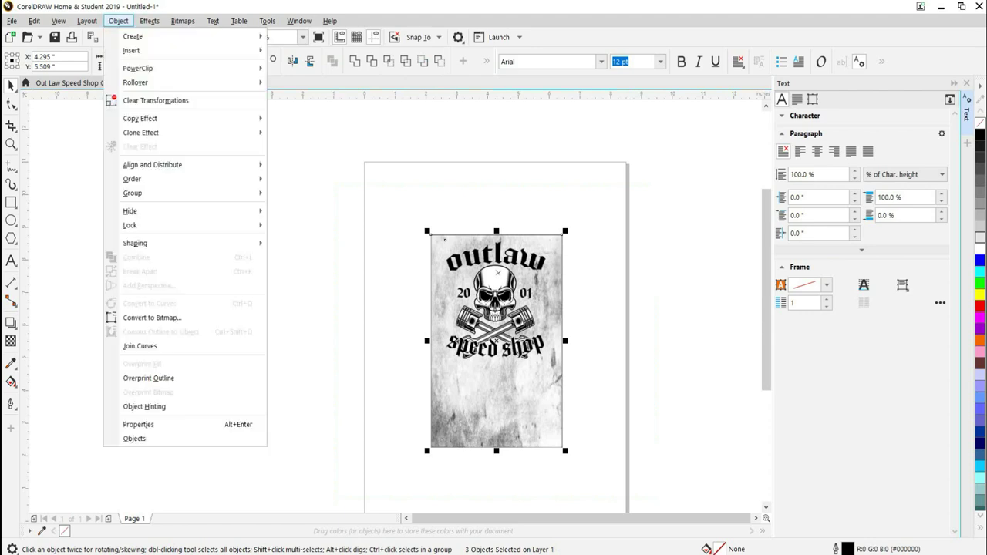
mouse_move(152, 164)
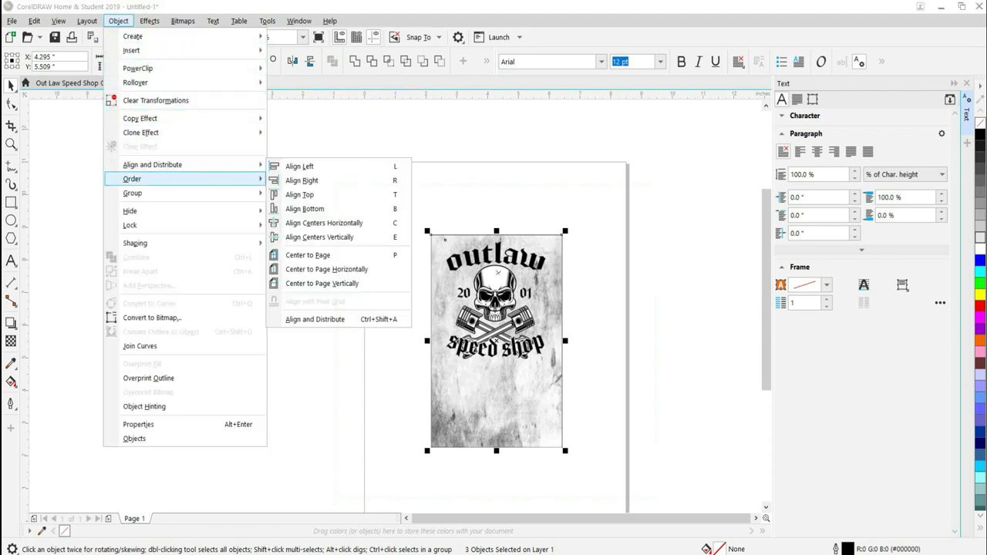
click(323, 223)
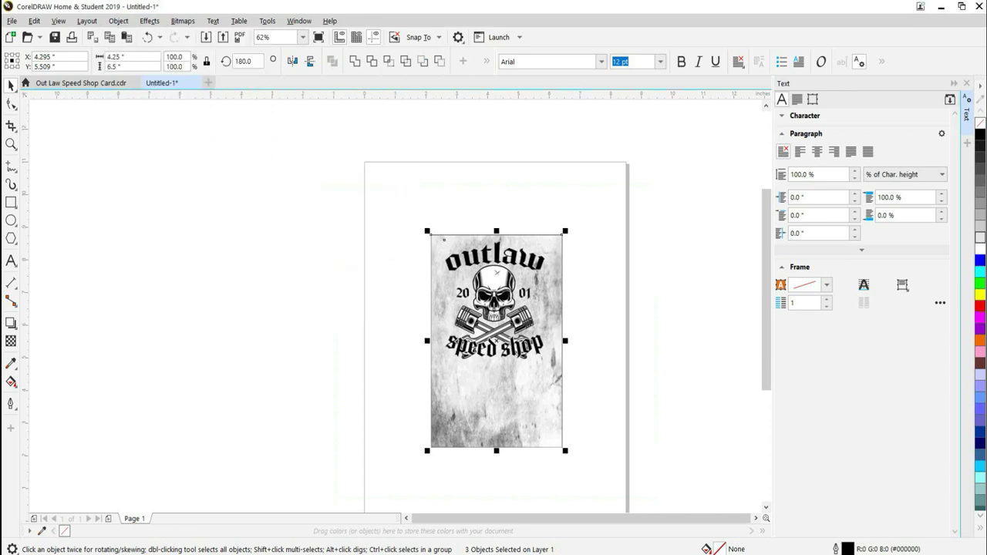
key(Escape)
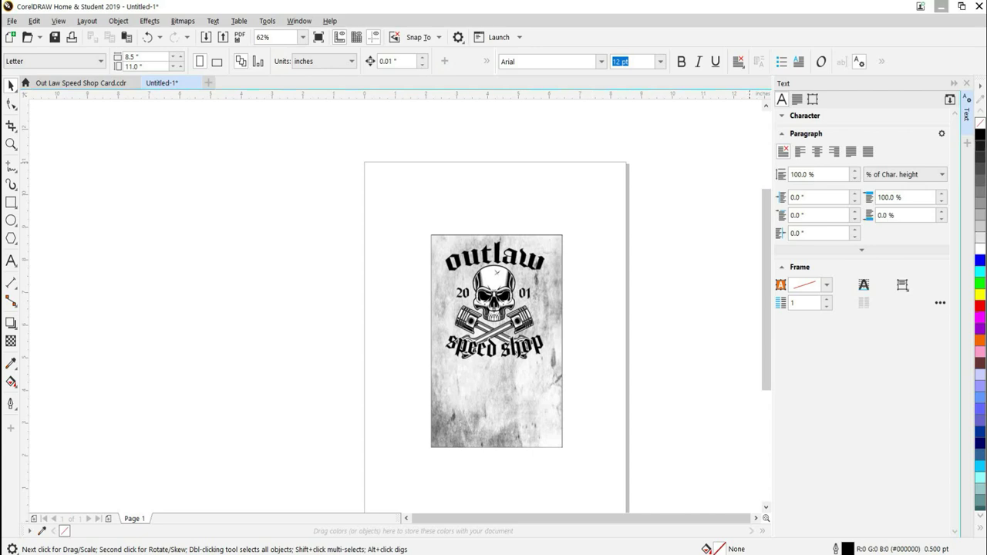
Minimize CorelDRAW, close the decals folder, and launch inPixio's Photo Cutter tool.
click(940, 5)
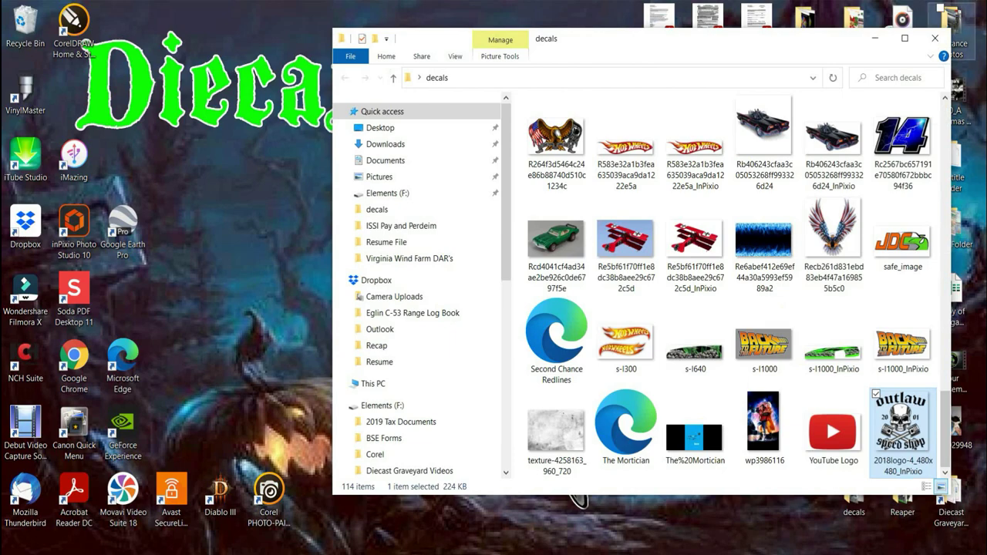
click(952, 32)
mouse_move(679, 486)
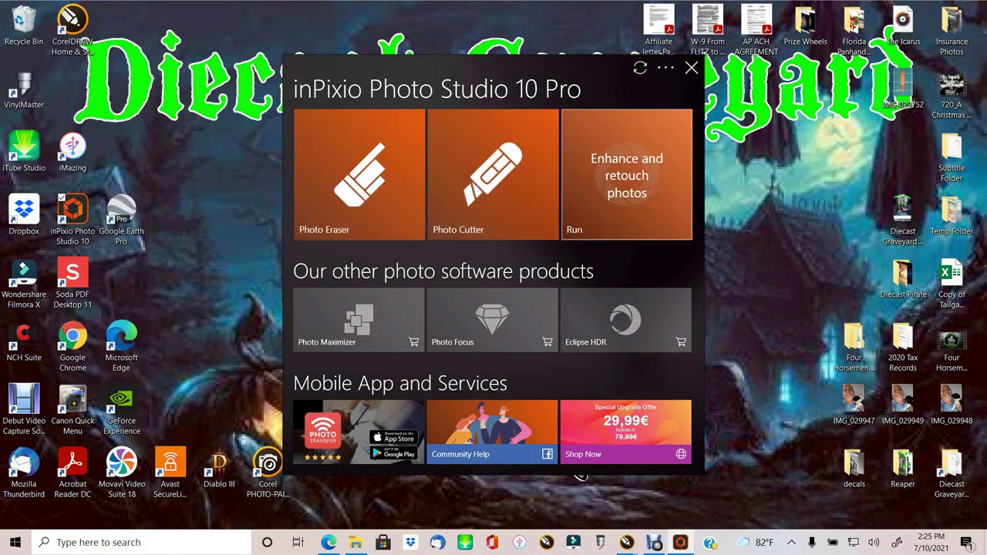
click(492, 173)
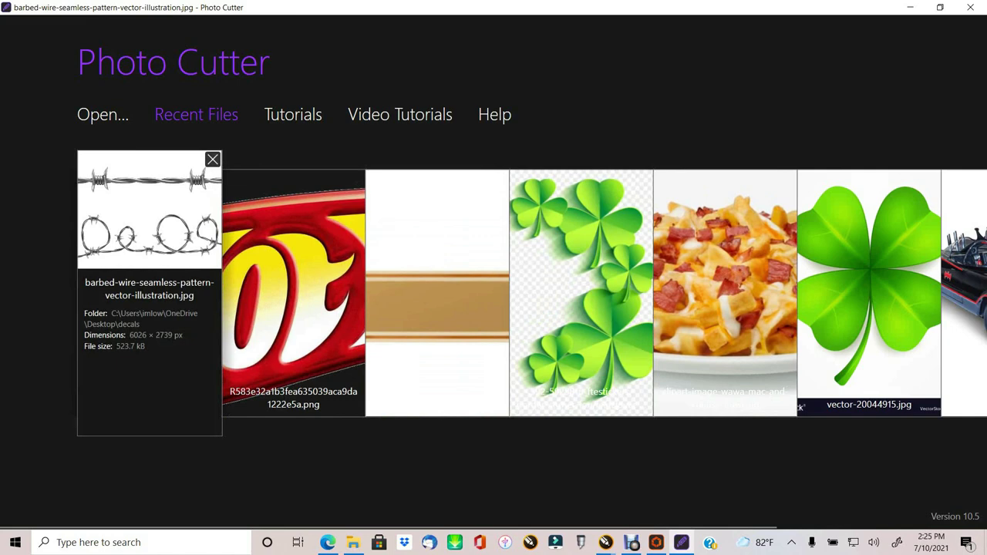
Open the barbed-wire pattern image and mark the white band and top strip for erasing.
click(133, 228)
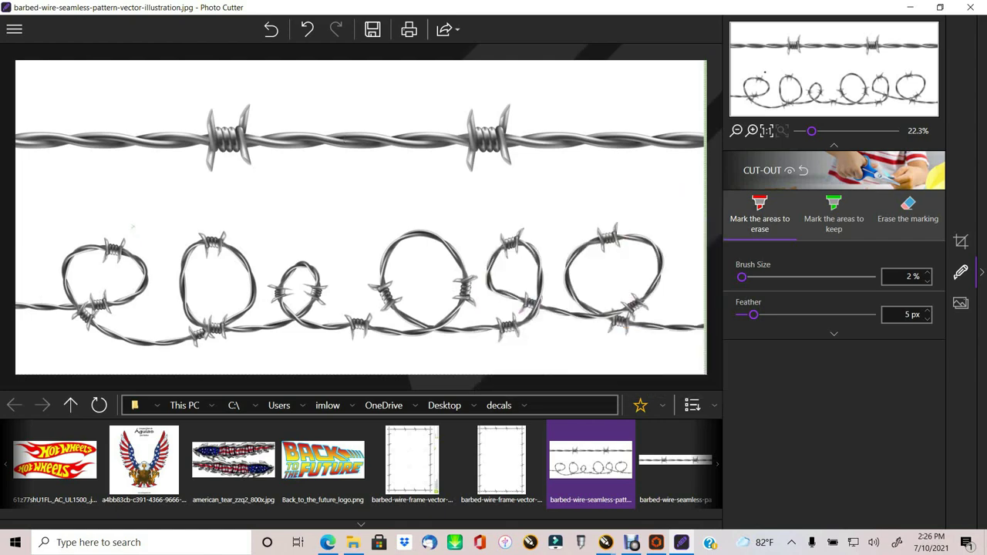
mouse_move(684, 180)
mouse_down()
mouse_move(490, 199)
mouse_move(185, 197)
mouse_move(46, 177)
mouse_up()
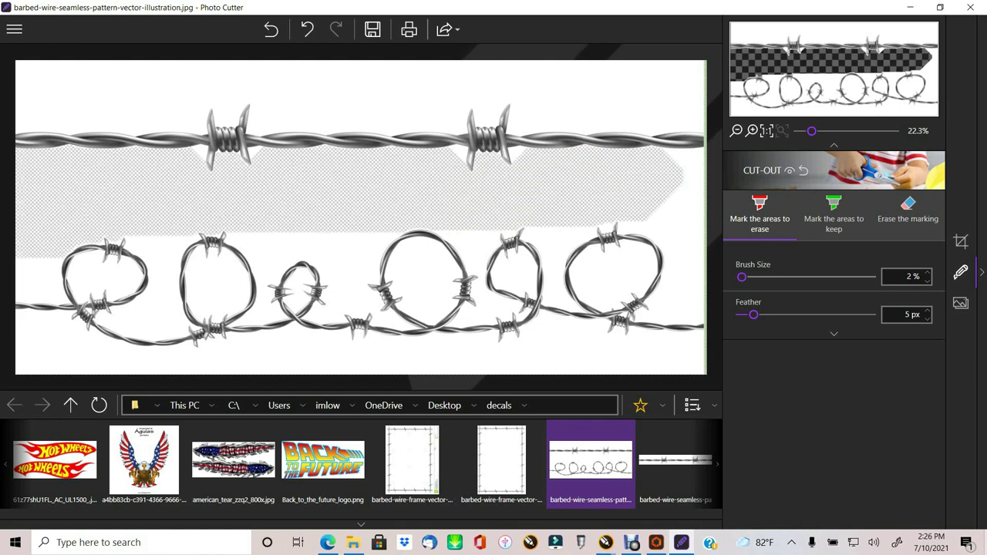
drag(690, 159, 685, 277)
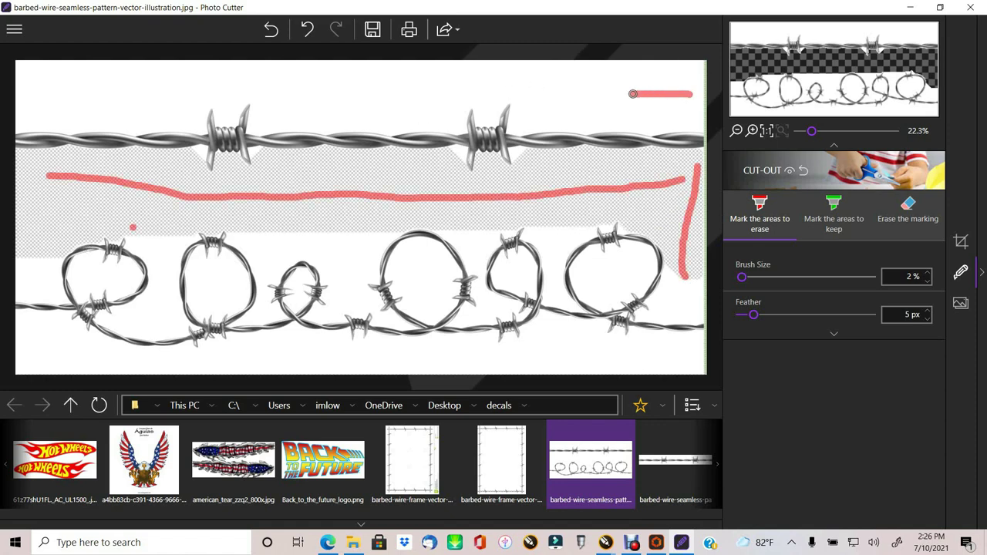
mouse_move(623, 93)
mouse_down()
mouse_move(392, 73)
mouse_move(31, 84)
mouse_up()
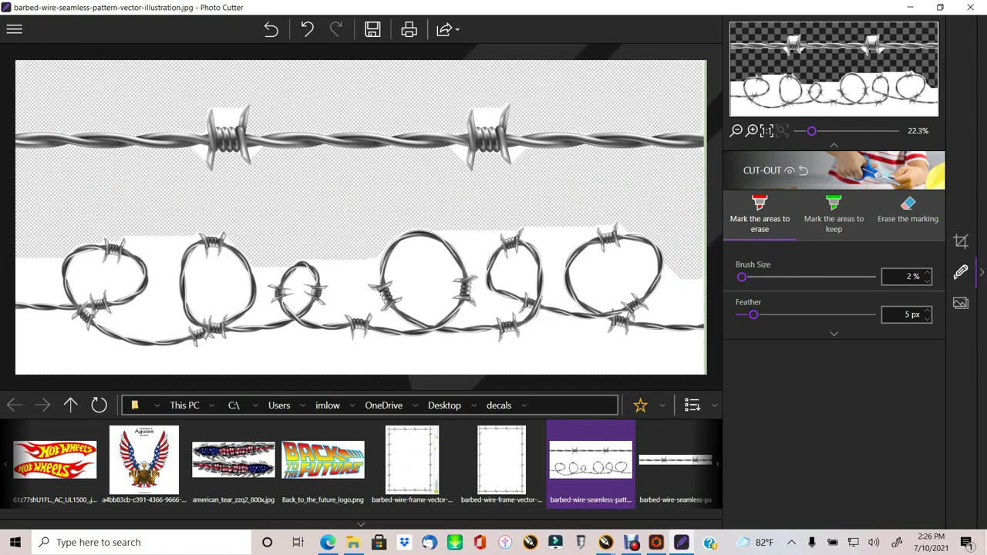
Erase the leftover white around the right barb's points and raise the edge feather from 5 to 18 px.
scroll(491, 147, up, 5)
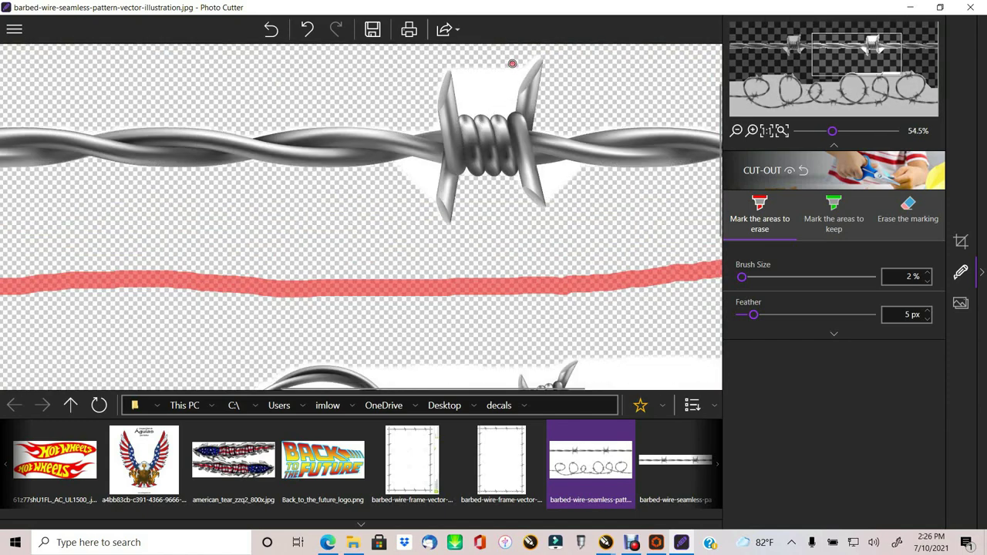
mouse_move(512, 63)
mouse_down()
mouse_move(502, 95)
mouse_move(467, 69)
mouse_move(468, 54)
mouse_up()
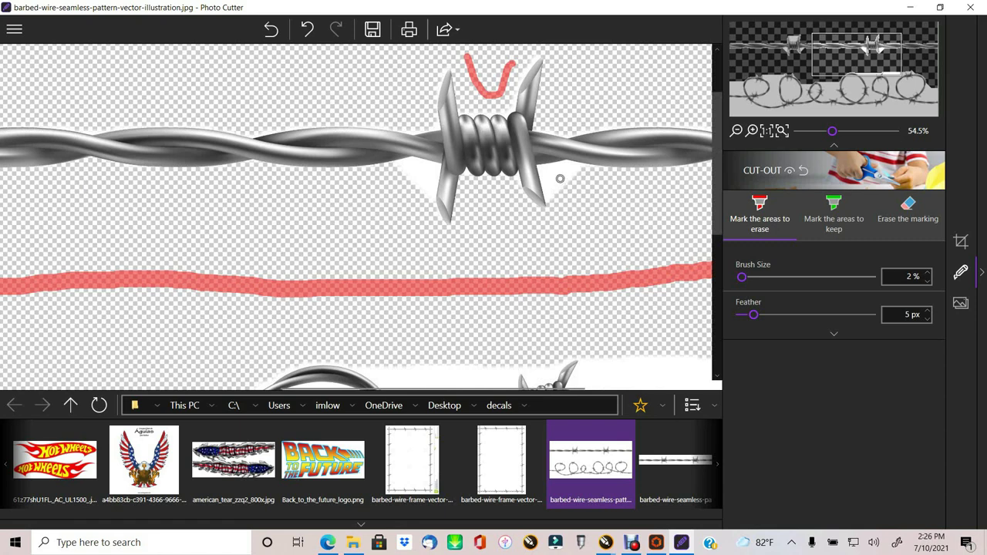
drag(552, 166, 582, 214)
drag(429, 170, 365, 202)
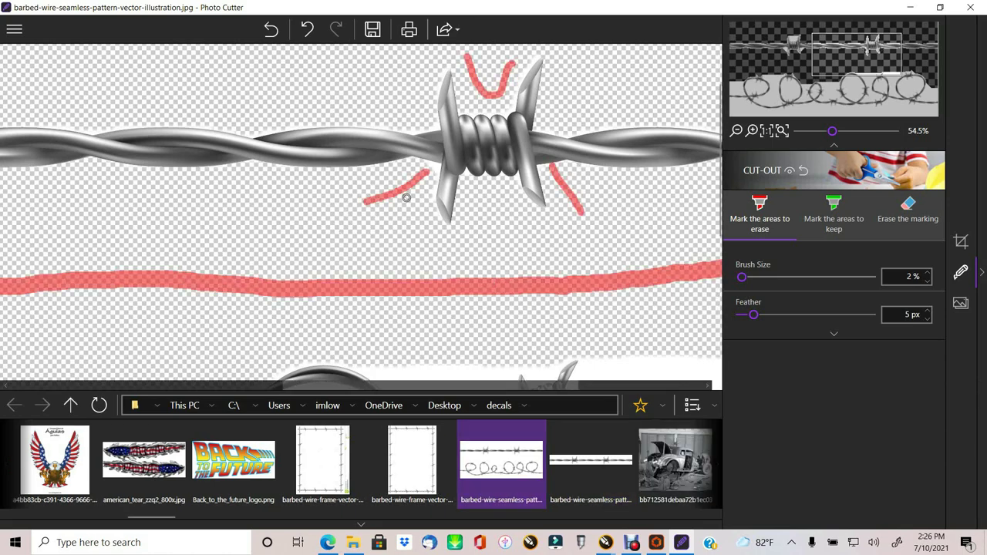
scroll(449, 176, up, 4)
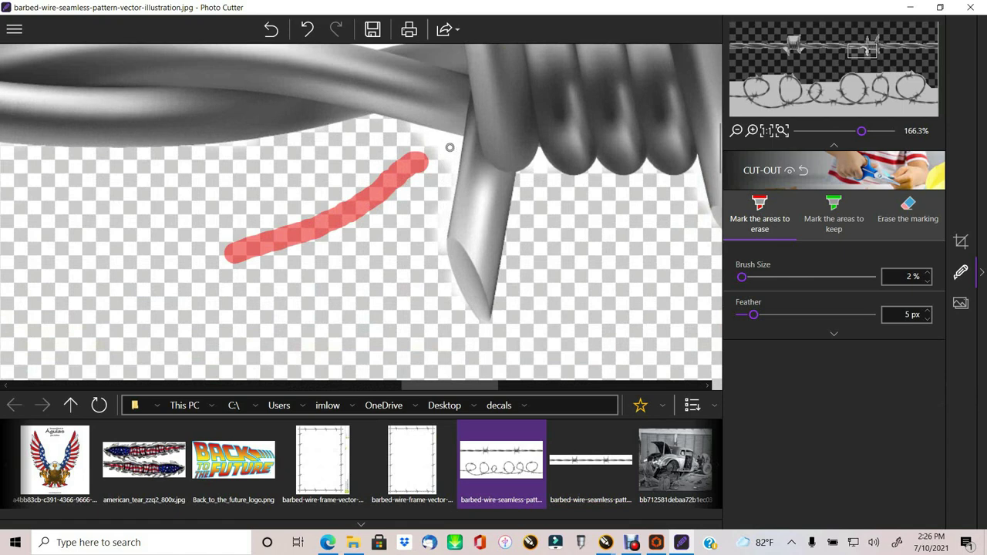
drag(448, 146, 414, 151)
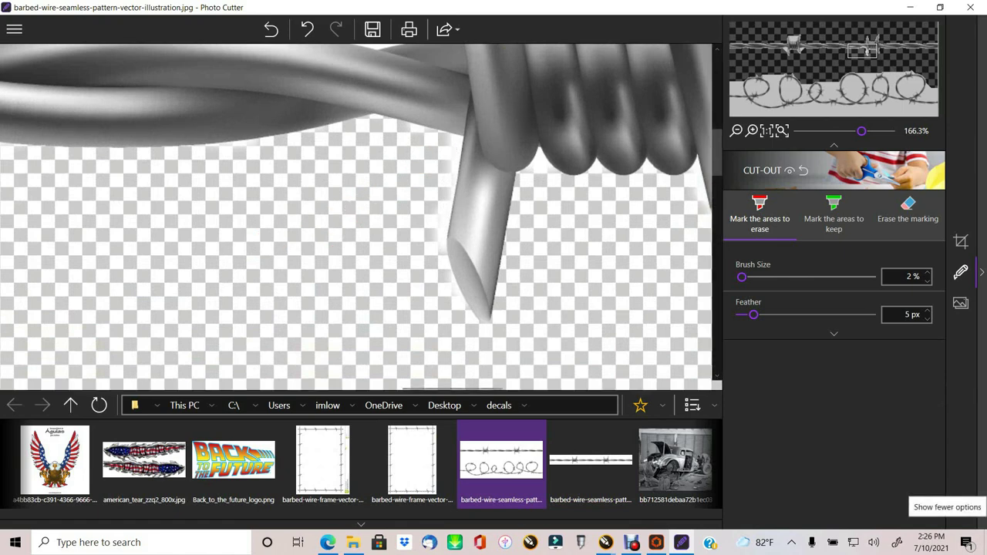
drag(538, 154, 547, 183)
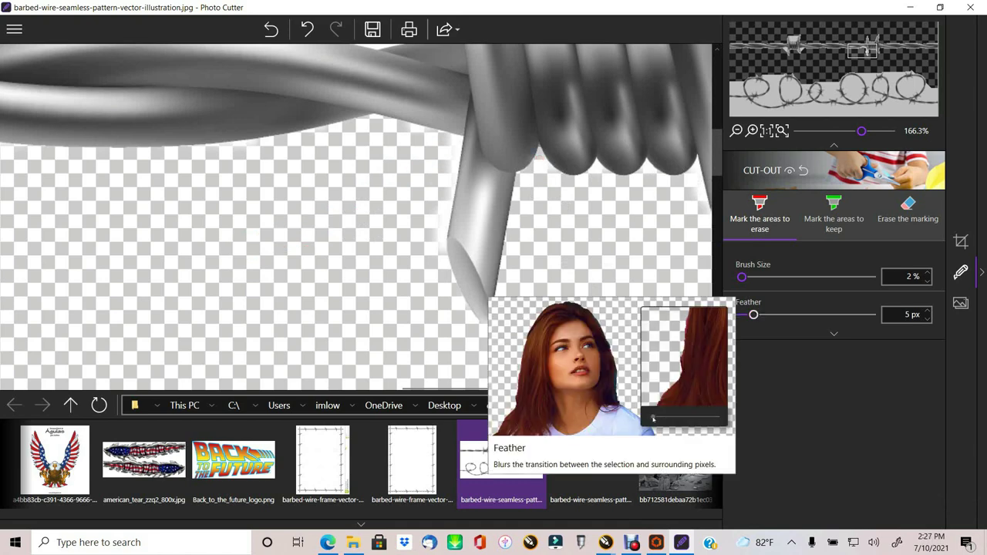
drag(754, 315, 774, 315)
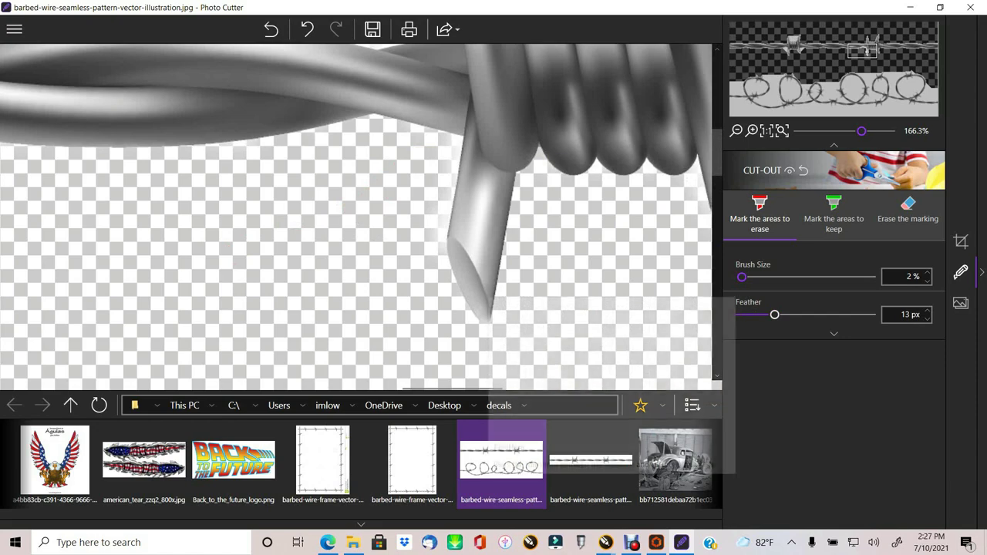
drag(774, 315, 787, 315)
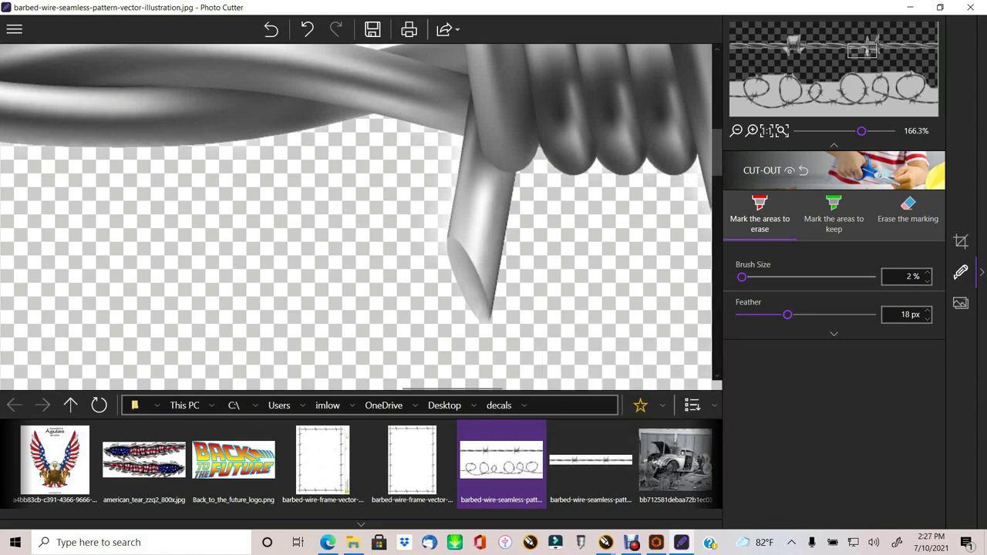
Mark the white patches above, right and left of the left barb for erasing.
scroll(225, 48, down, 3)
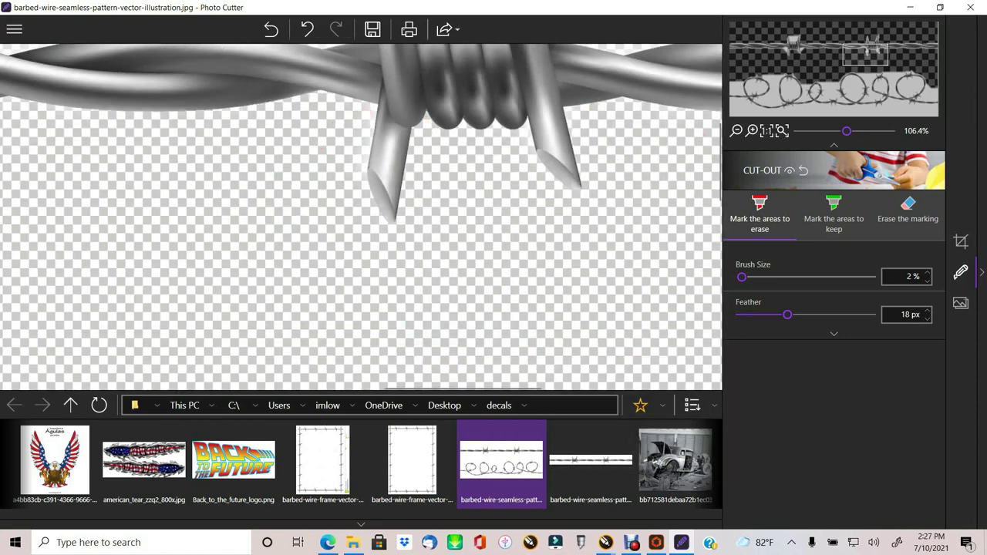
scroll(243, 113, down, 5)
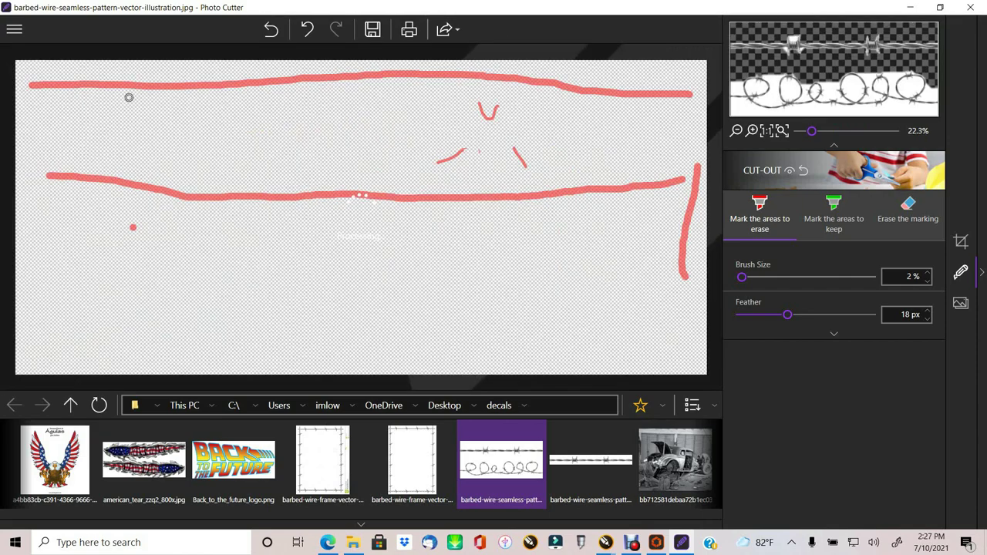
scroll(226, 141, up, 2)
scroll(225, 141, up, 4)
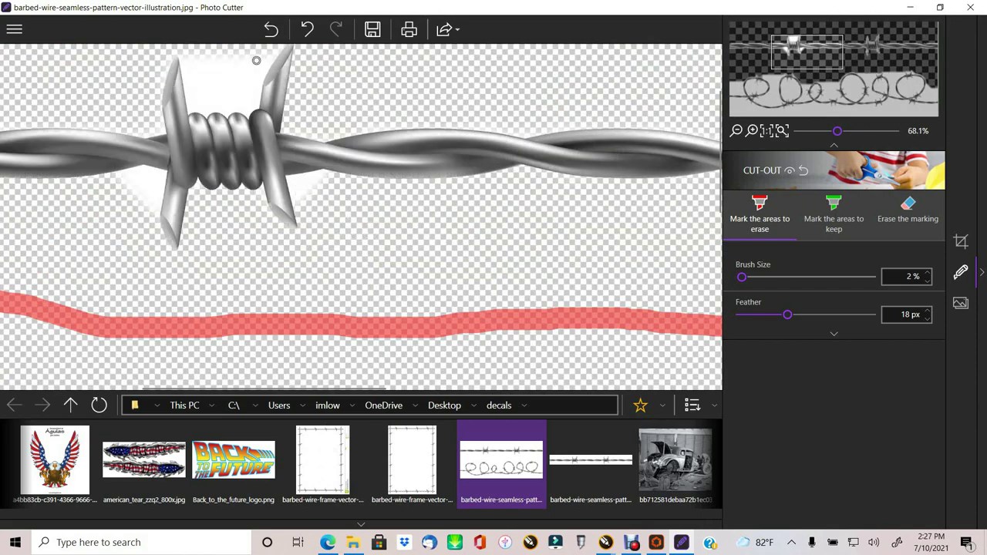
mouse_move(255, 54)
mouse_down()
mouse_move(221, 97)
mouse_move(187, 48)
mouse_up()
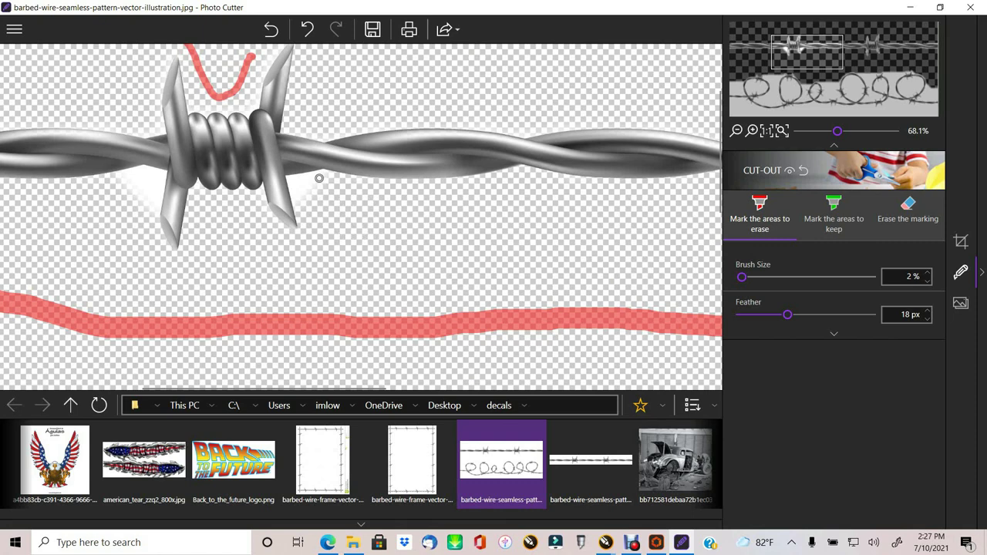
drag(318, 181, 304, 185)
drag(149, 178, 132, 195)
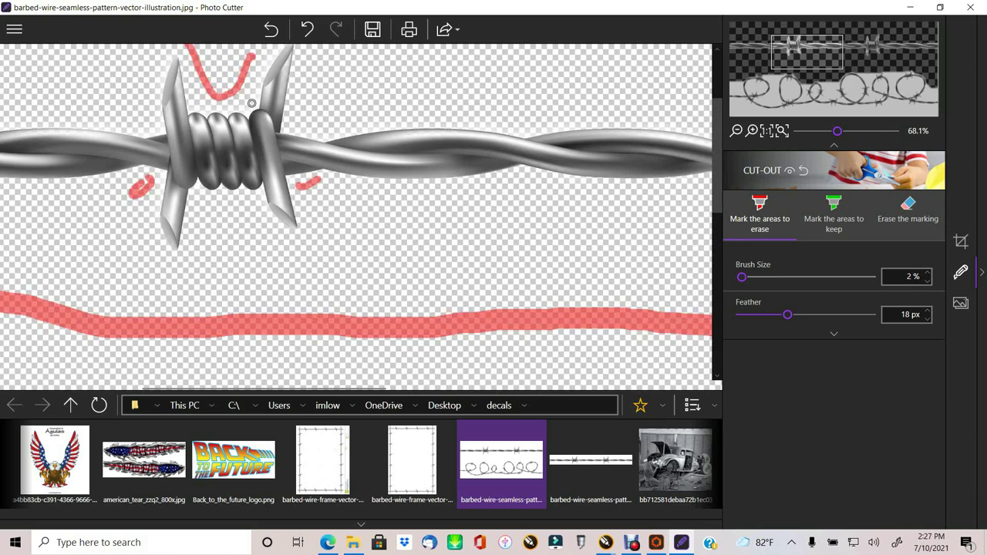
Add a small erase stroke by the barb coil, then undo it.
scroll(250, 102, up, 5)
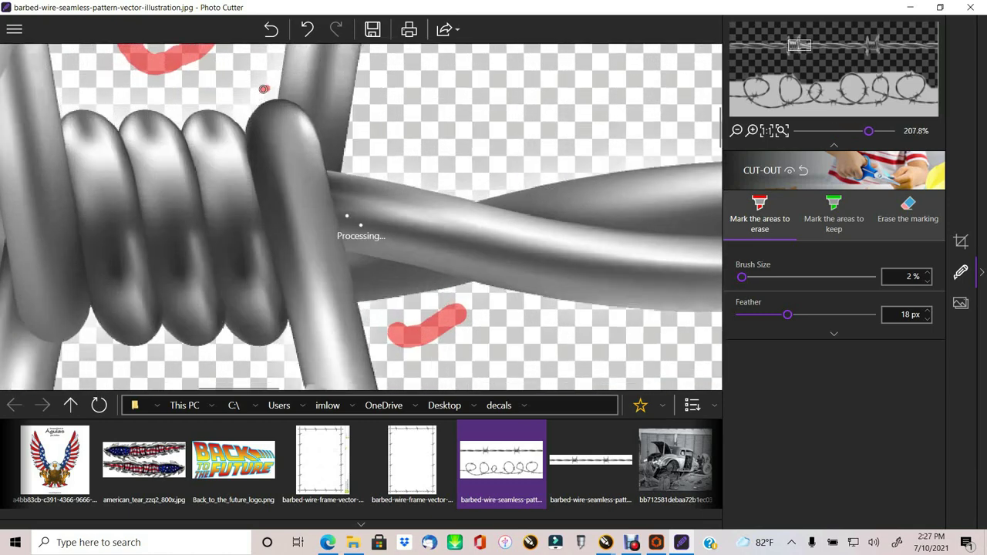
drag(261, 89, 242, 114)
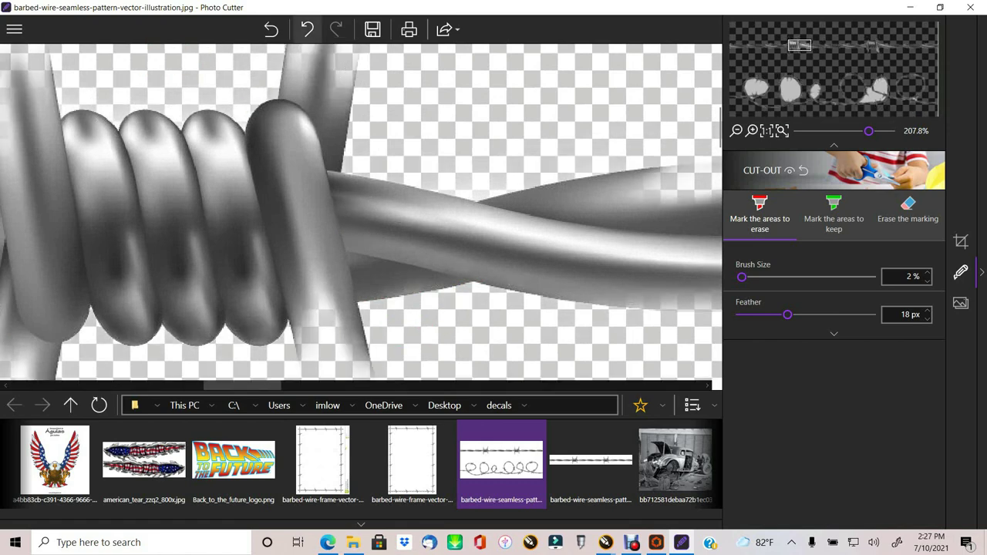
click(307, 29)
scroll(383, 179, down, 3)
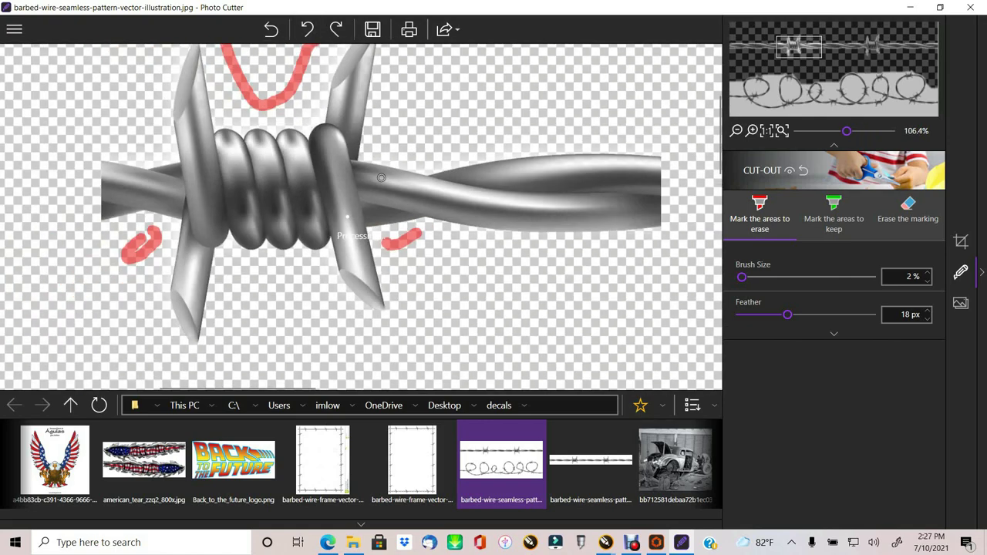
scroll(383, 180, down, 2)
scroll(554, 274, down, 2)
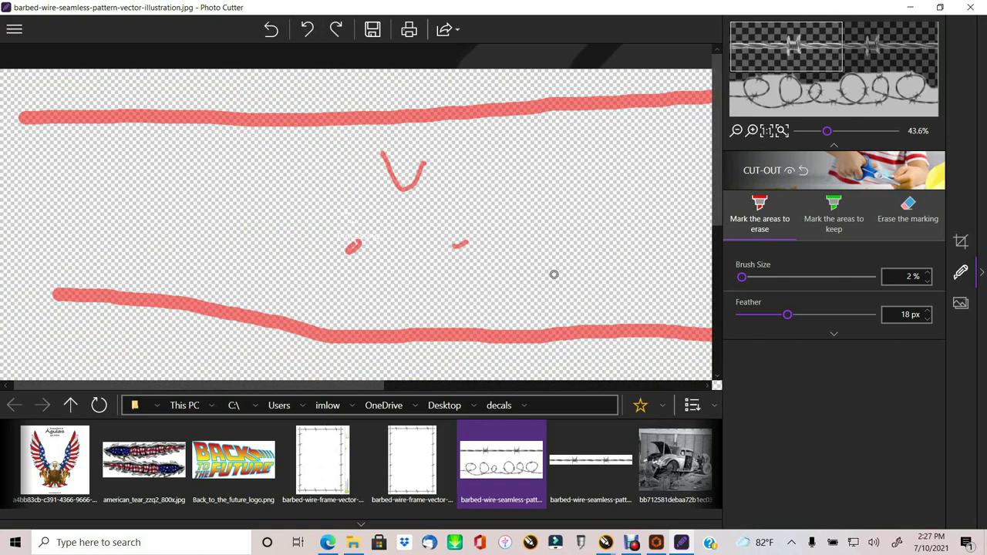
scroll(554, 273, down, 1)
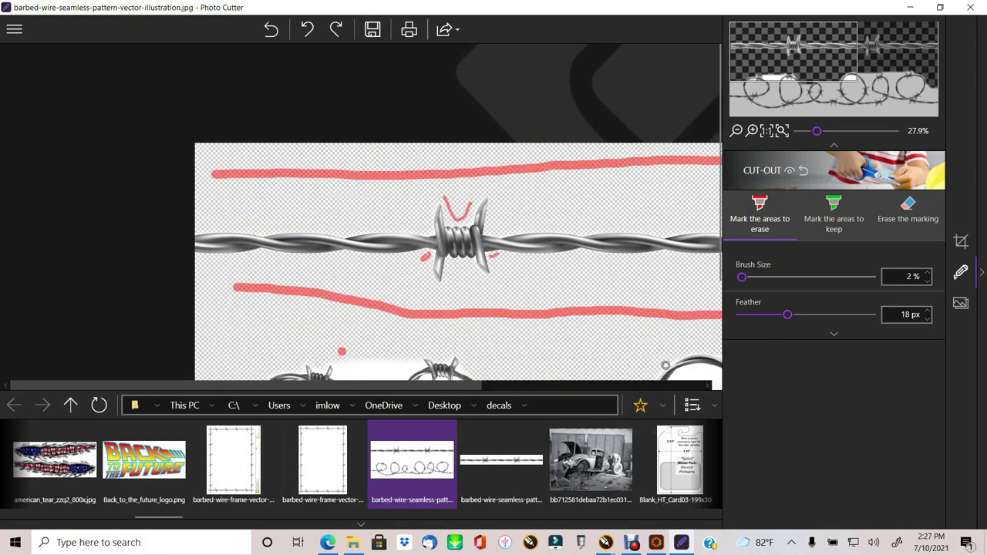
Set a Custom crop frame enclosing only the straight top barbed strand, 754 px tall.
scroll(551, 214, down, 2)
scroll(359, 206, up, 1)
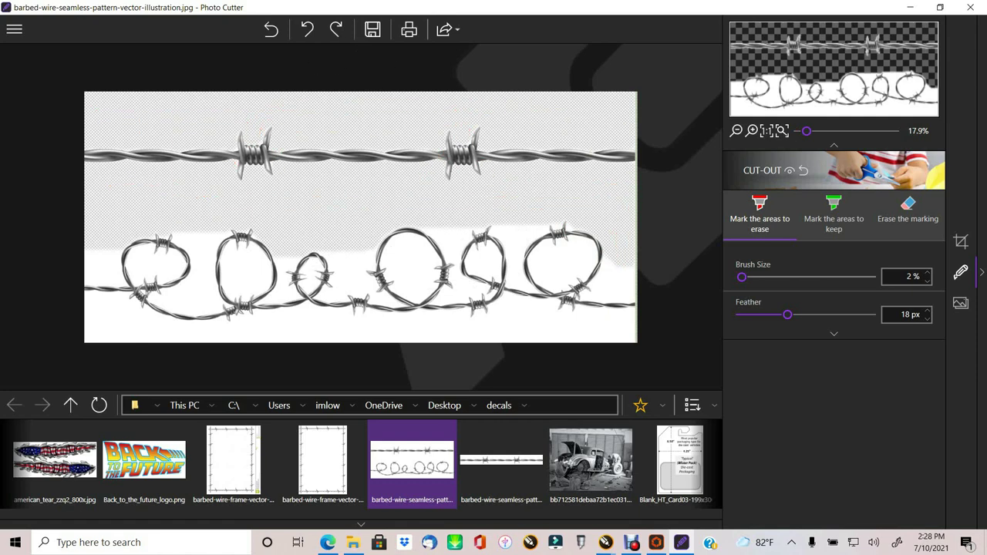
click(961, 241)
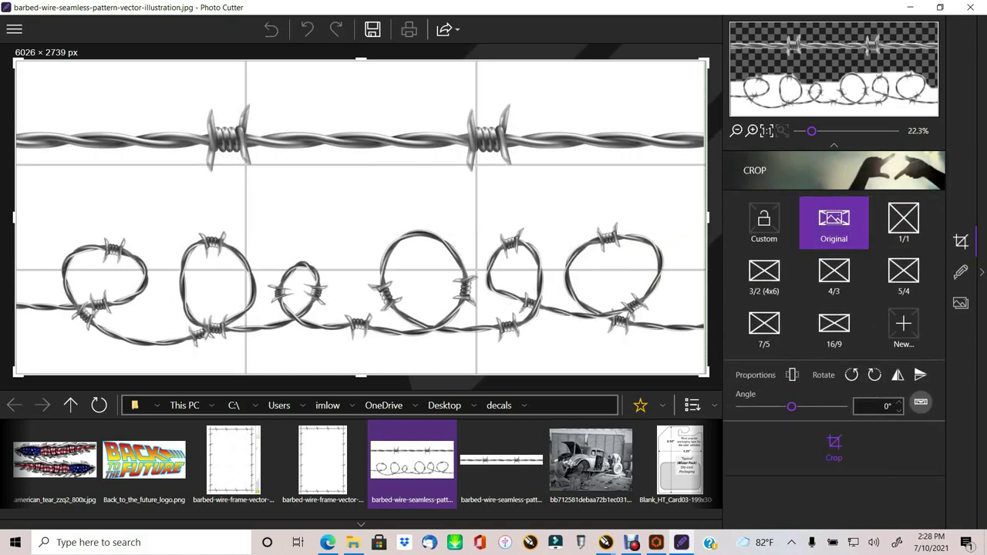
click(764, 222)
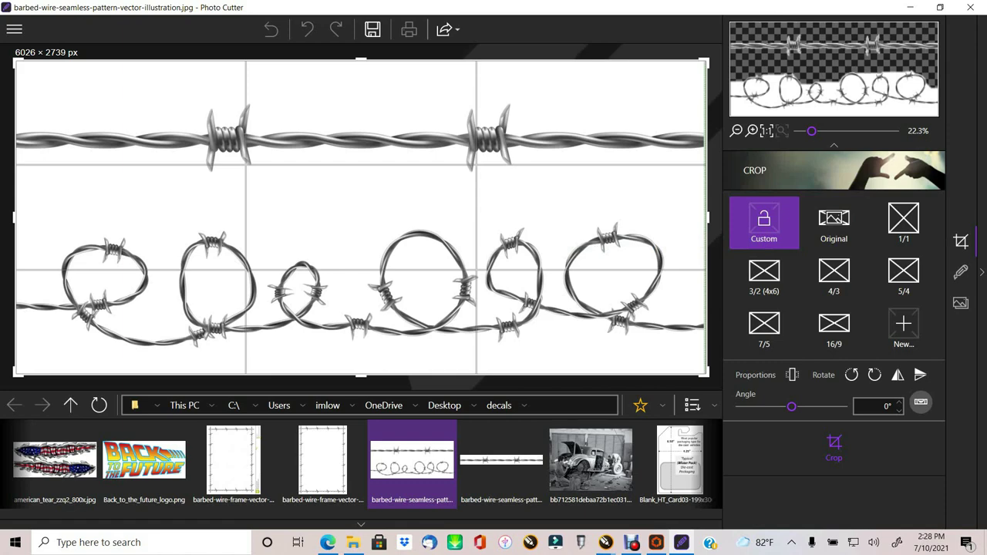
drag(360, 60, 361, 97)
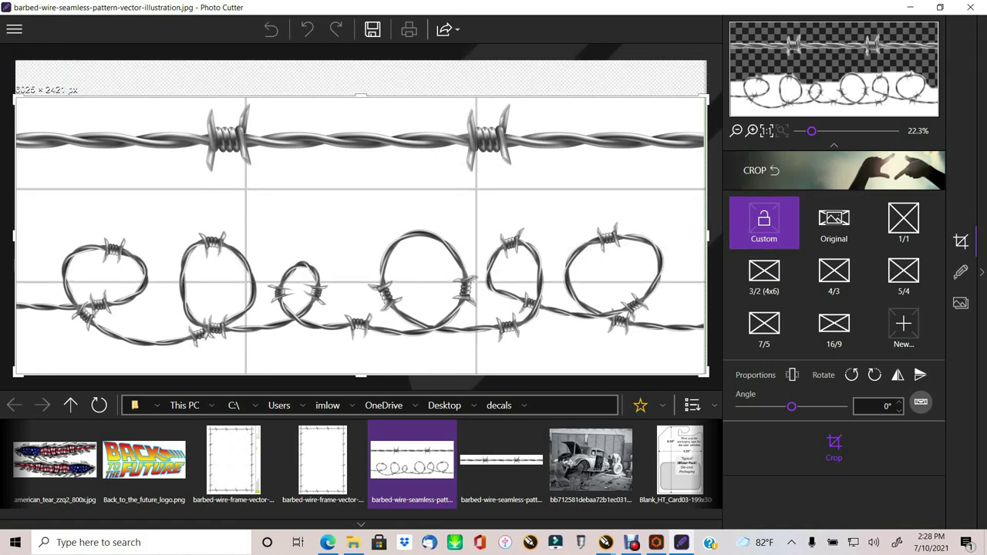
drag(361, 375, 361, 183)
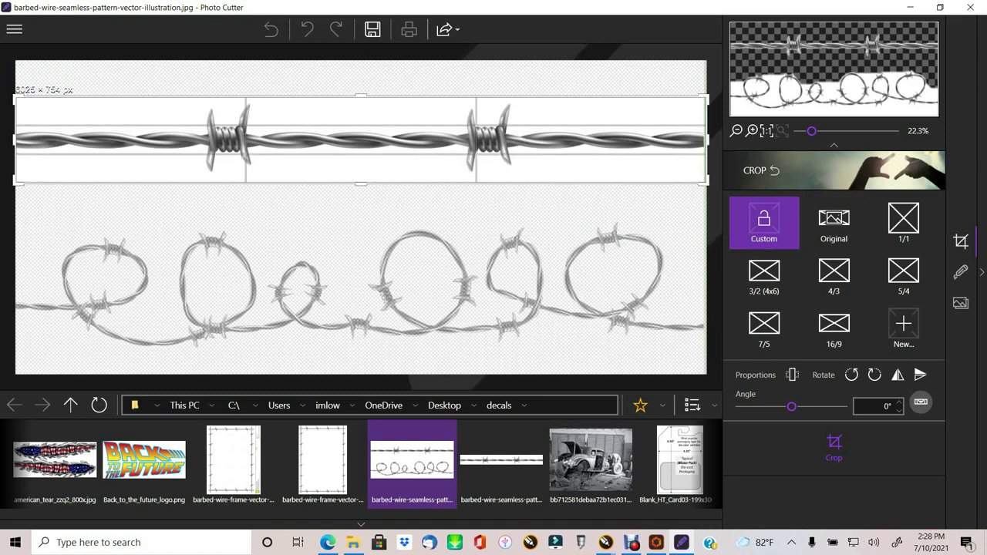
drag(707, 139, 702, 139)
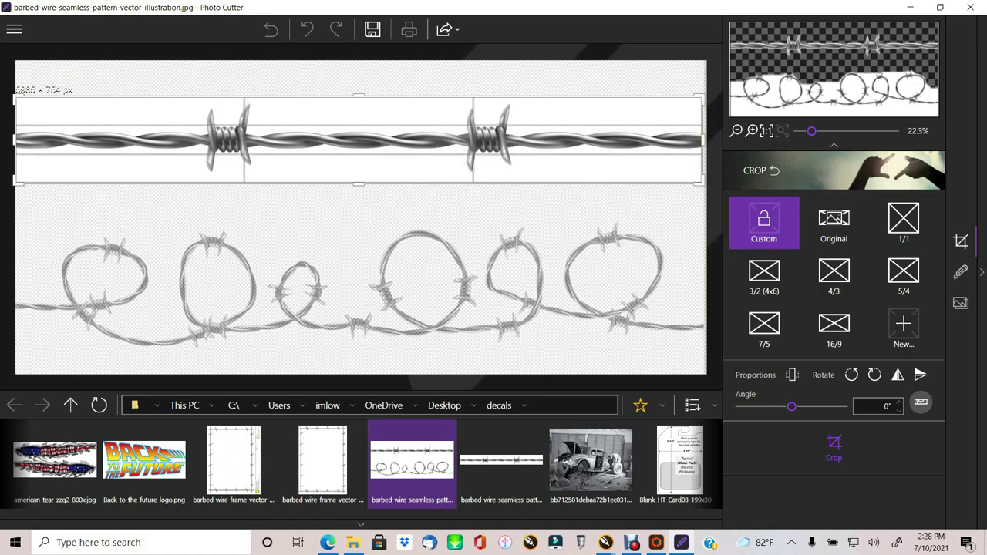
drag(15, 139, 19, 138)
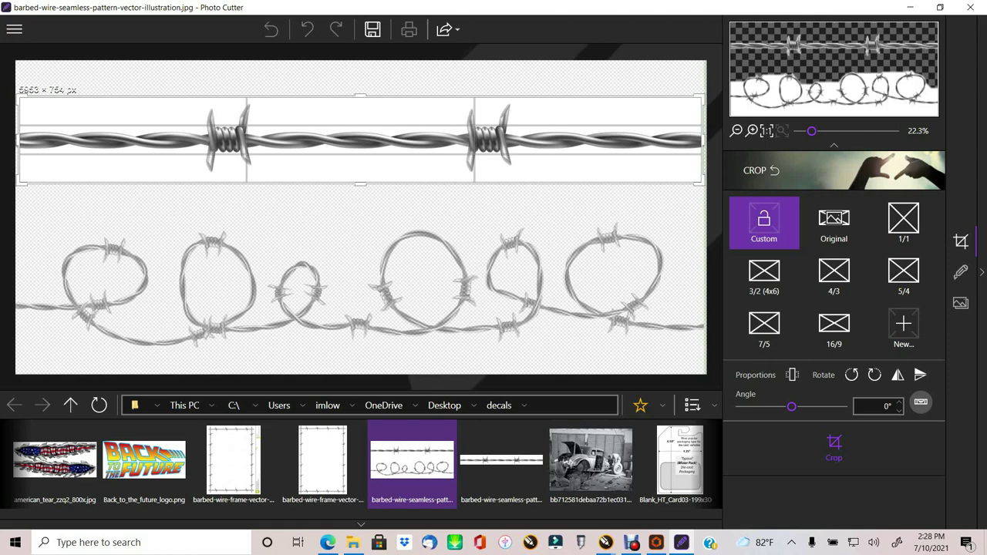
Apply the crop, then switch back to the Untitled-1 card design in CorelDRAW.
click(960, 271)
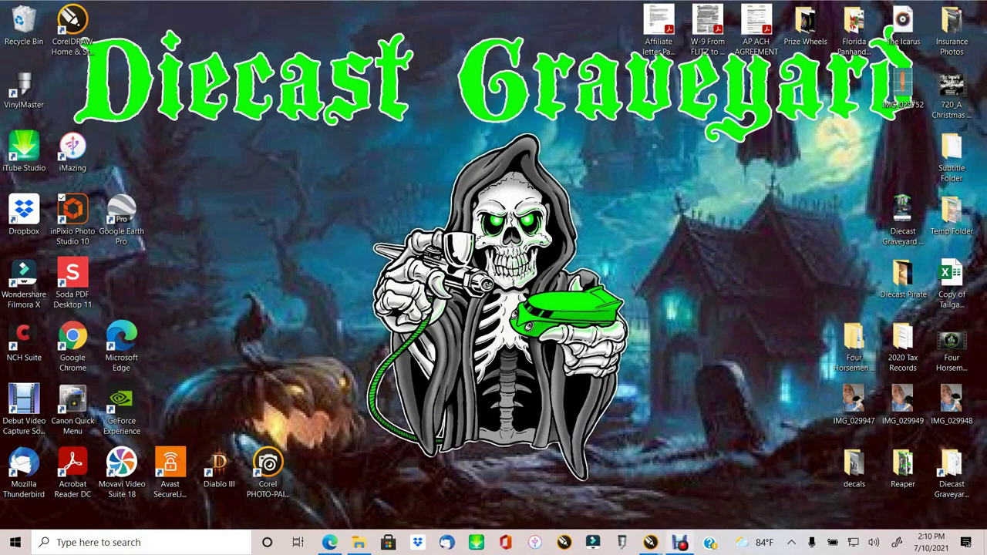
mouse_move(650, 542)
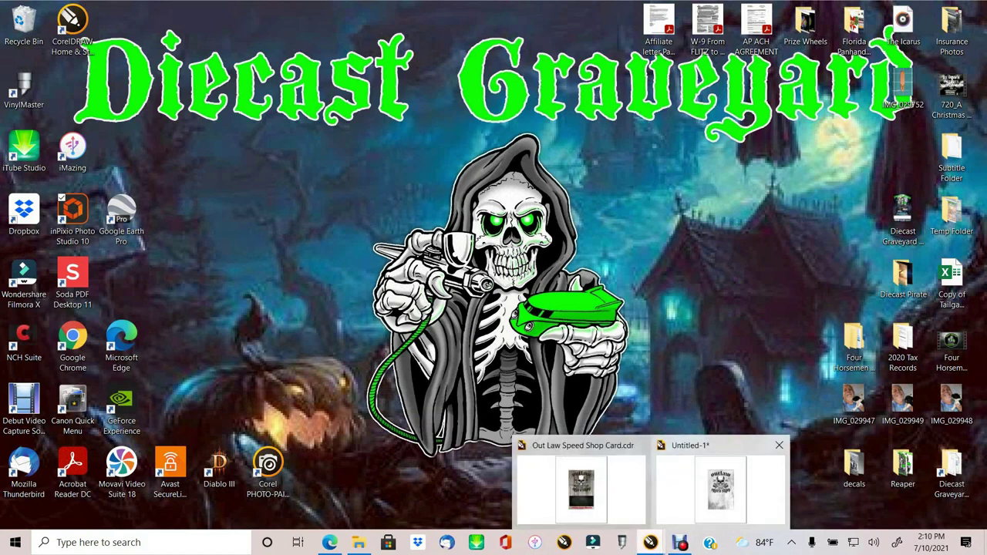
click(721, 485)
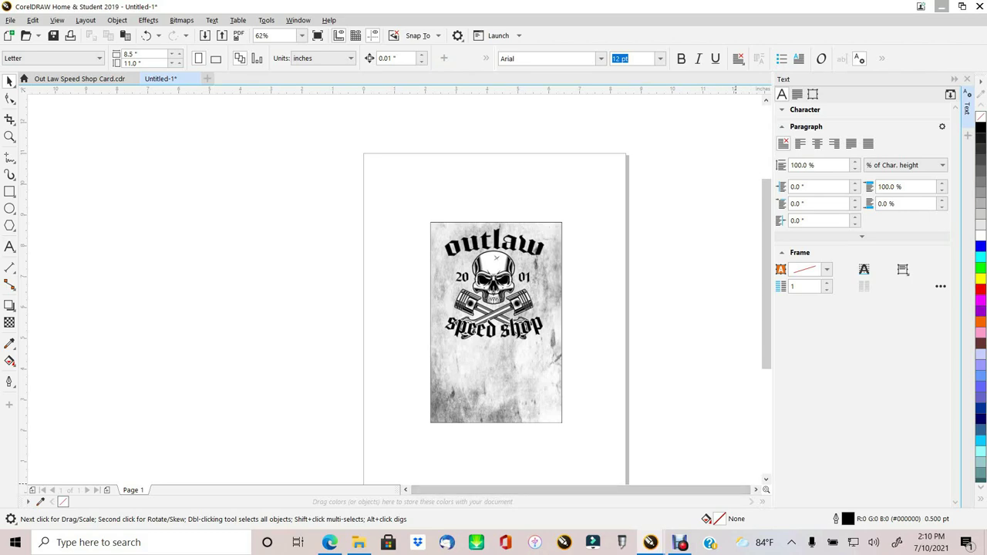
Drag the InPixio barbed-wire image from the decals folder onto the CorelDRAW canvas.
click(962, 6)
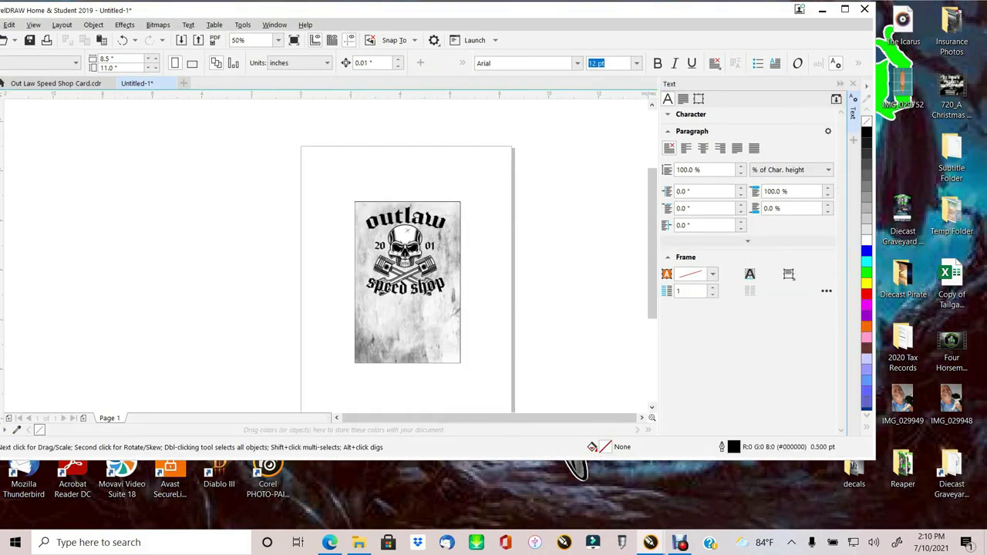
double_click(903, 466)
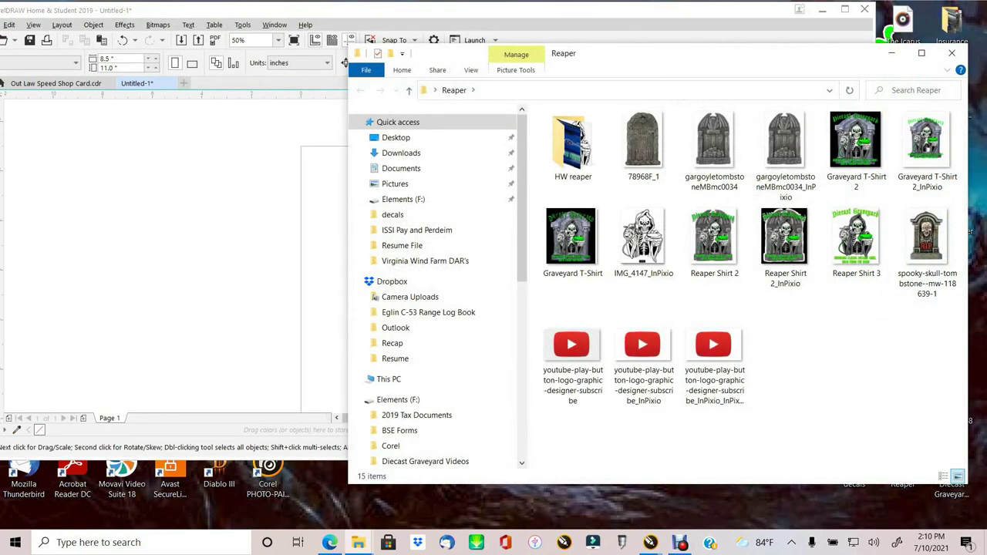
click(951, 53)
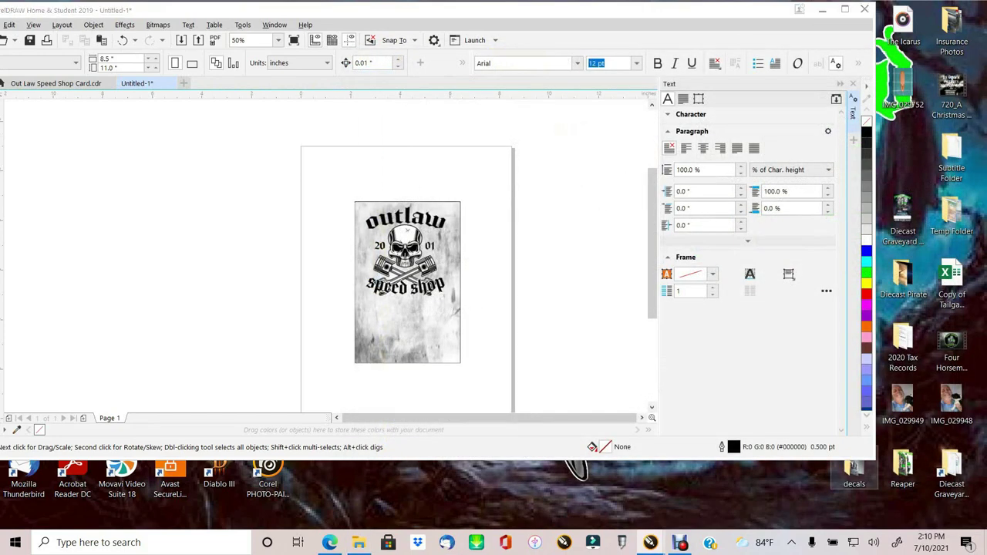
double_click(853, 471)
scroll(694, 215, up, 5)
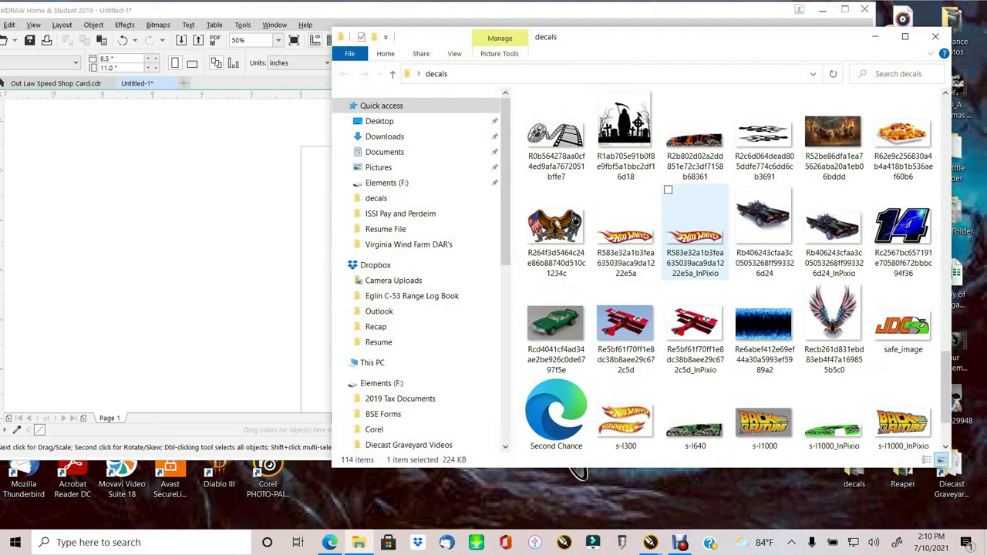
scroll(693, 216, up, 3)
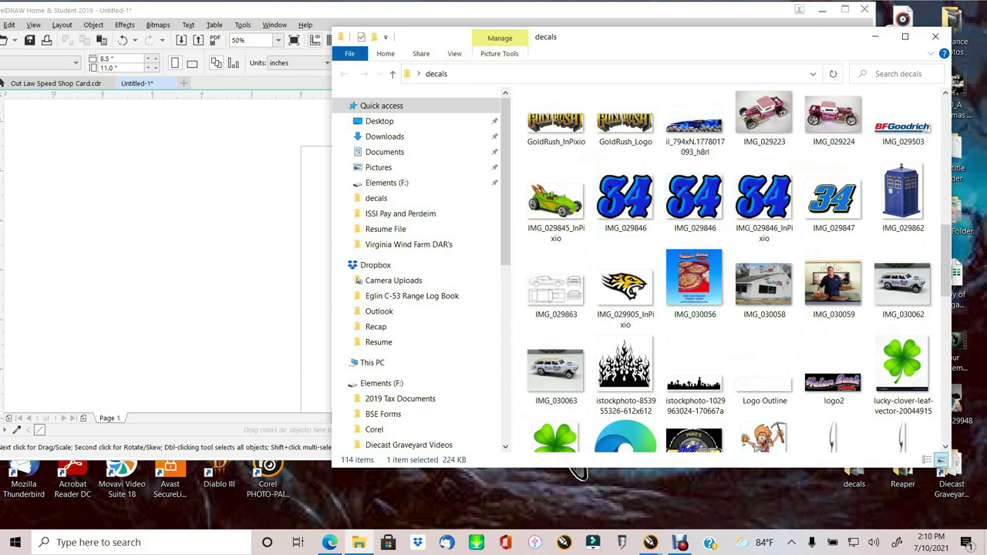
scroll(694, 293, up, 10)
scroll(694, 293, down, 2)
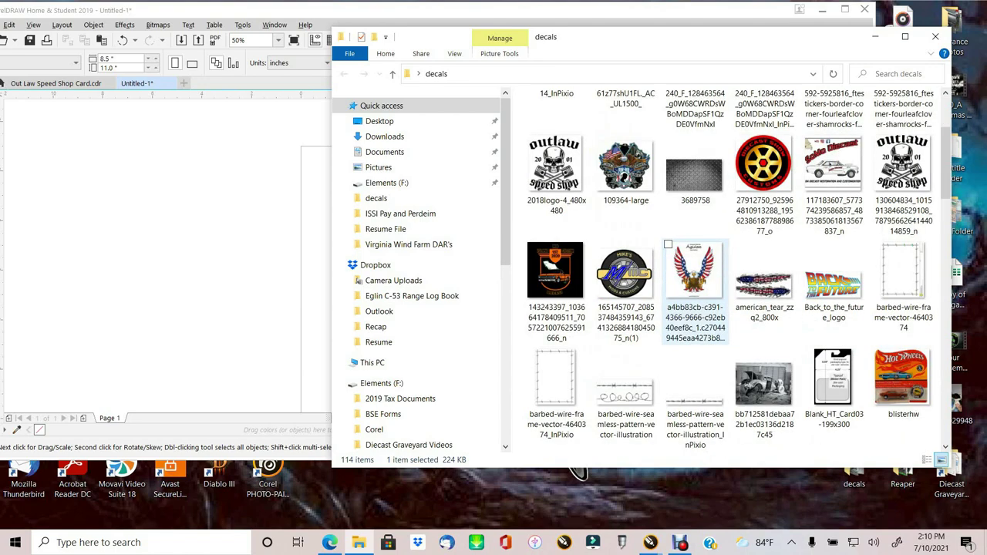
click(695, 397)
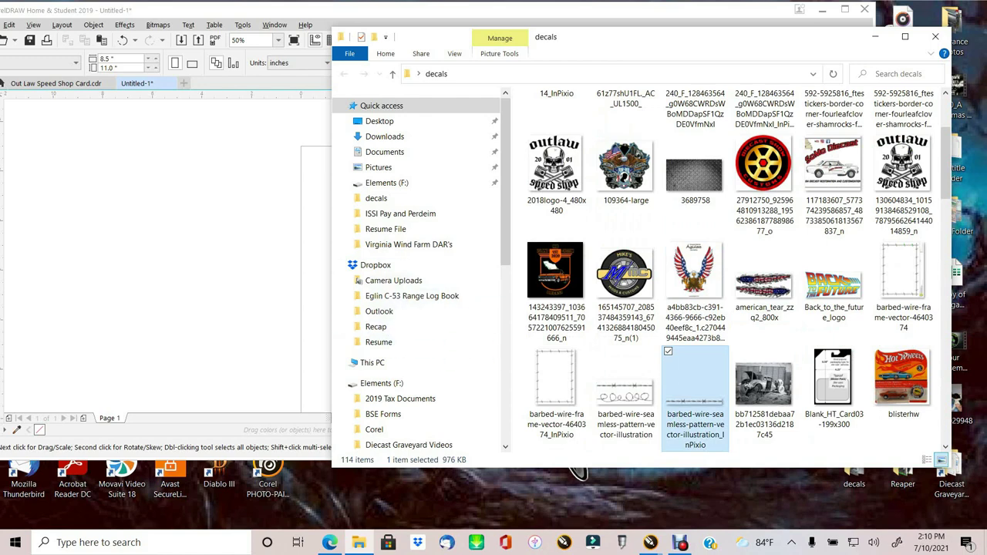
drag(695, 397, 127, 258)
click(874, 36)
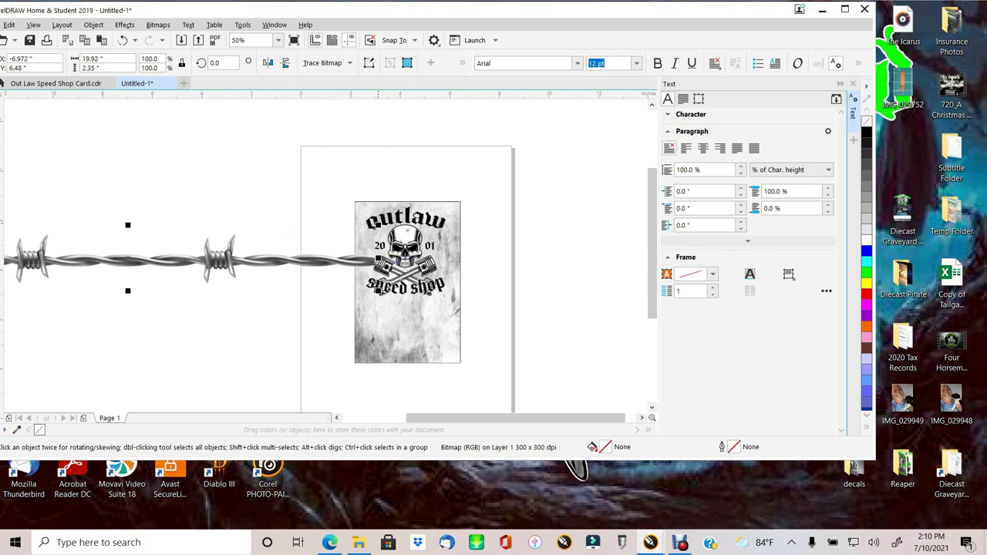
Shrink the barbed wire, rotate it 90° to vertical, and move it beside the logo.
drag(378, 226, 239, 250)
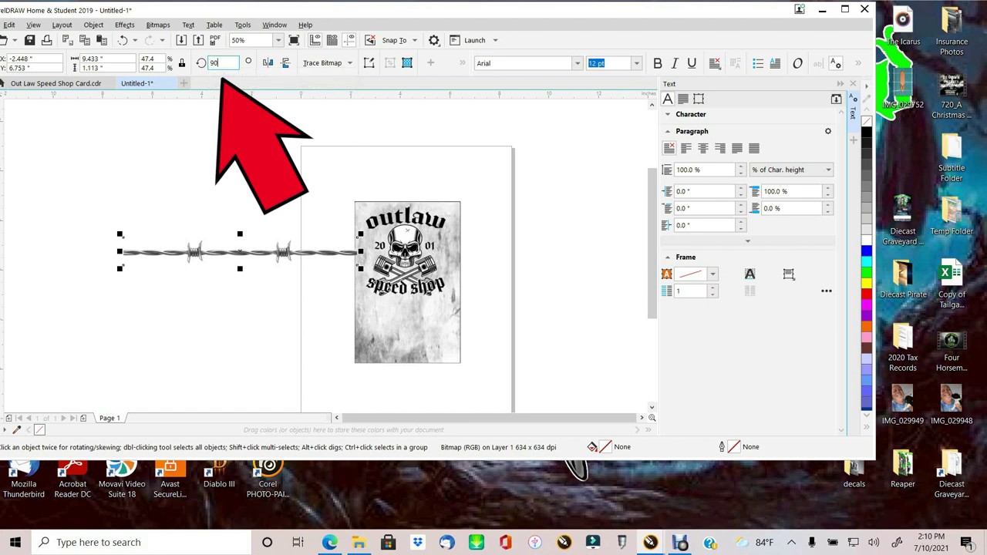
key(Return)
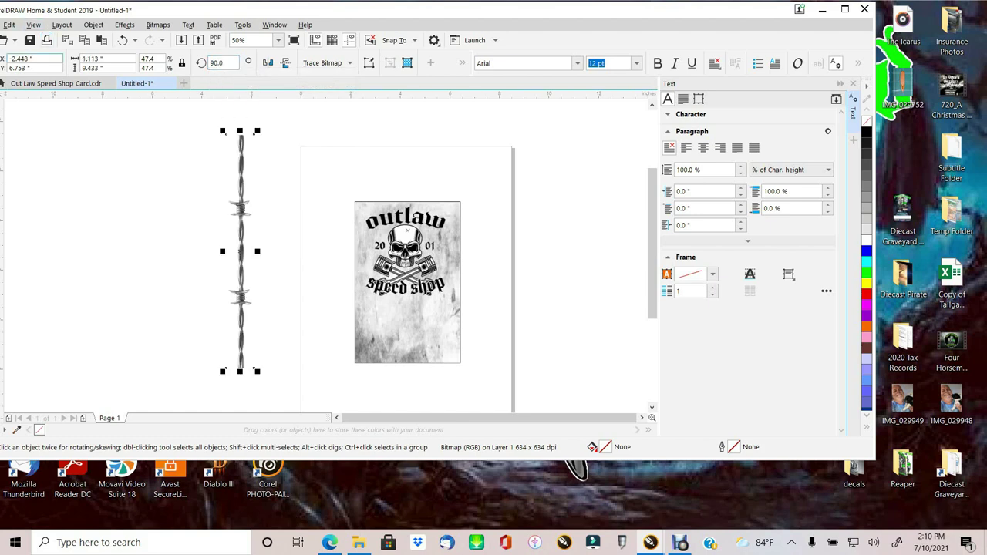
drag(223, 131, 235, 239)
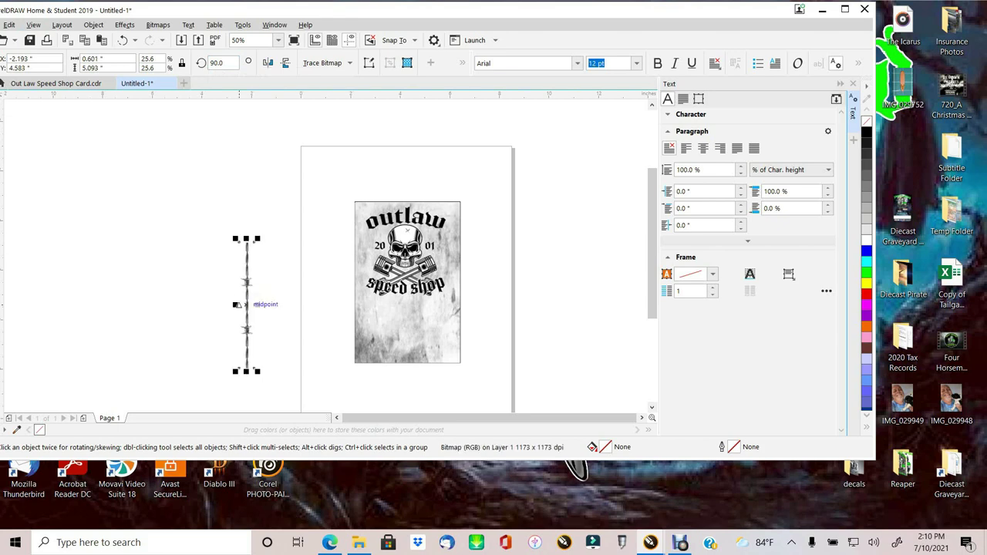
drag(254, 302, 368, 262)
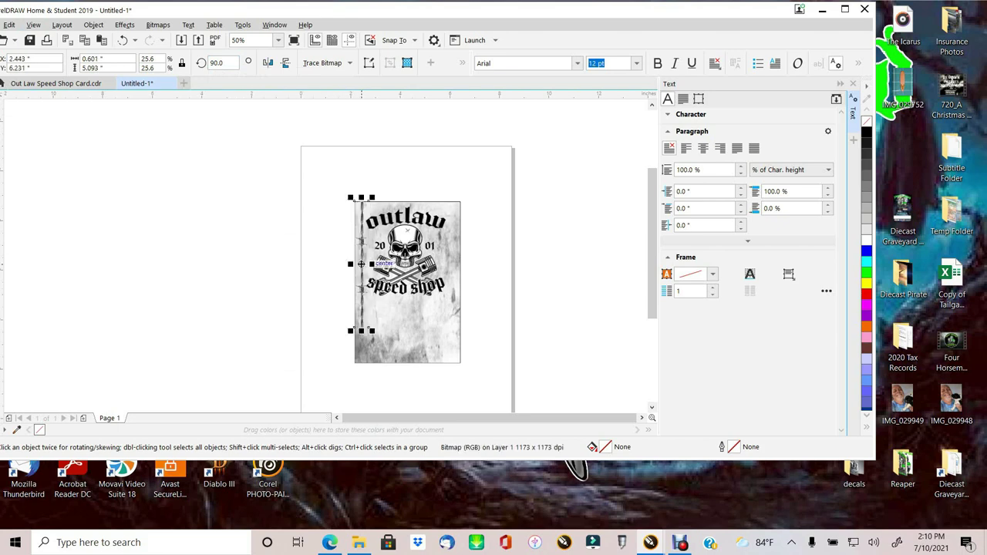
Scale the vertical strip to the logo's height and align it along the logo's left edge.
scroll(359, 262, up, 2)
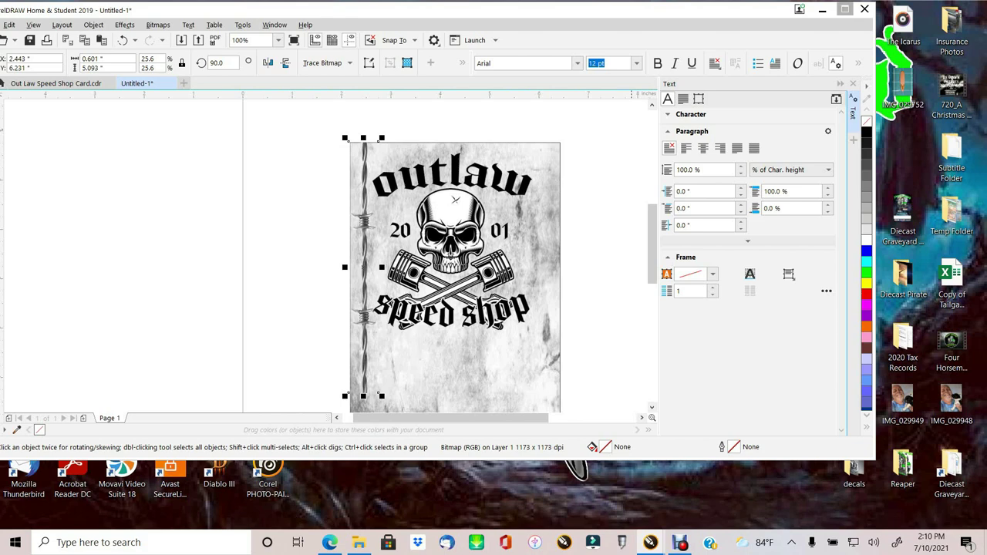
click(844, 10)
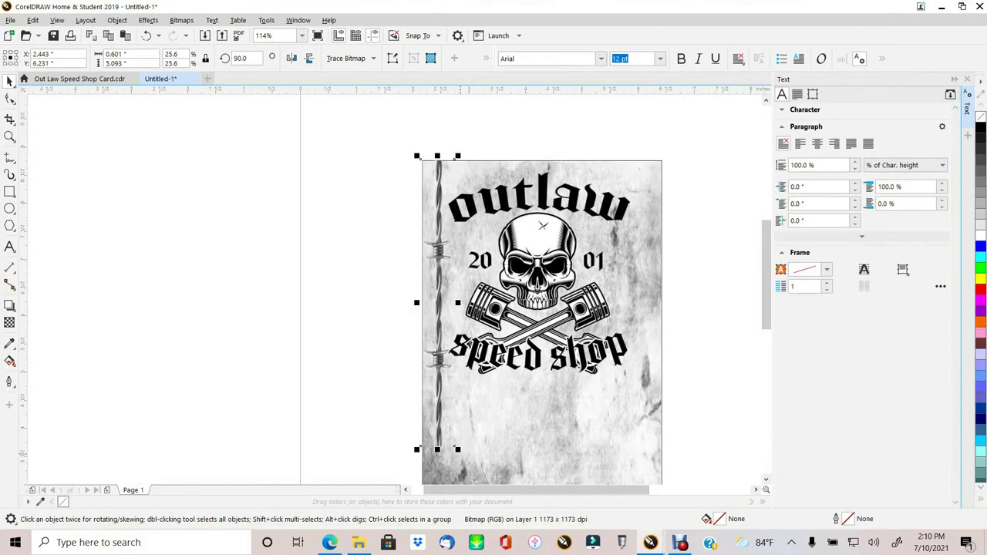
drag(458, 448, 445, 372)
mouse_move(433, 264)
mouse_down()
mouse_move(441, 277)
mouse_move(431, 277)
mouse_up()
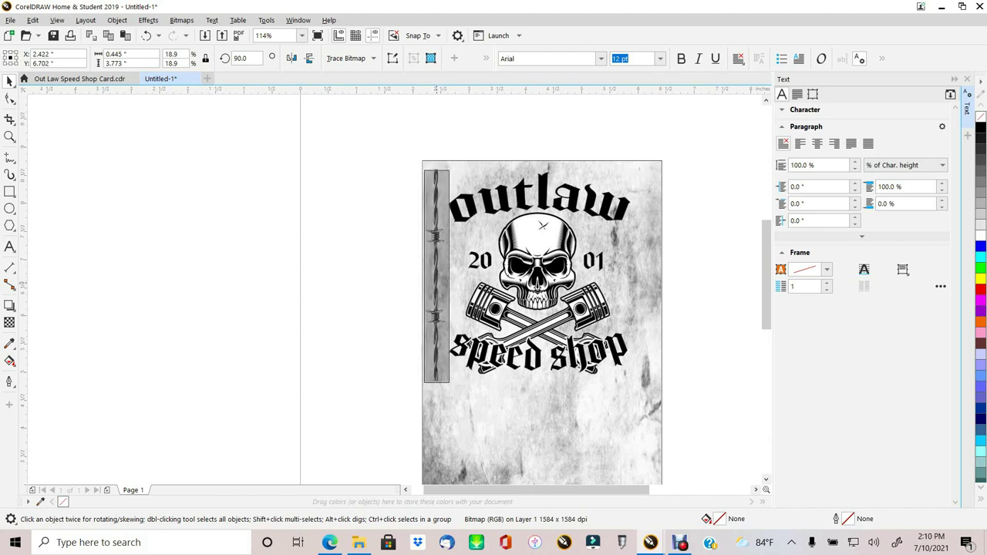
drag(436, 278, 438, 283)
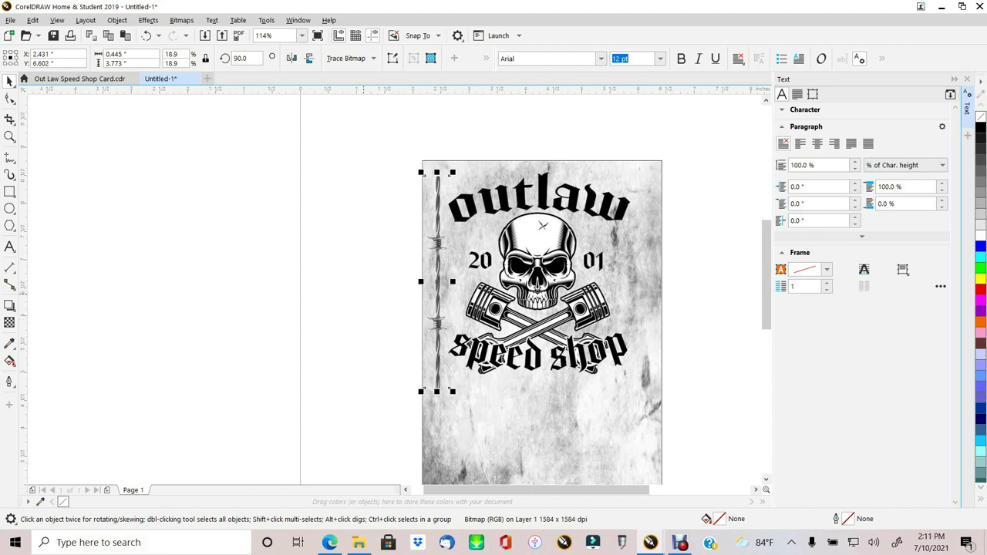
key(Escape)
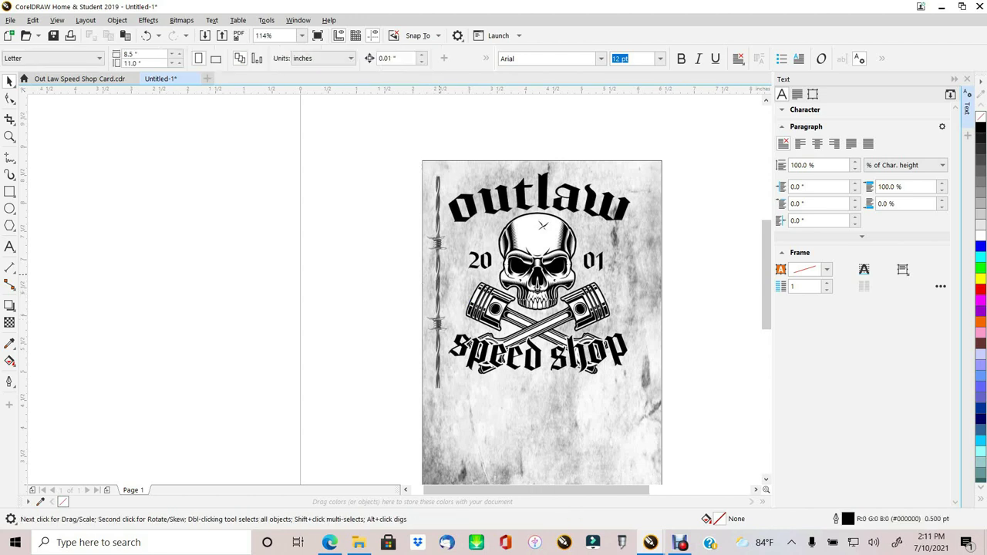
Duplicate the left barbed-wire strip with Copy and Paste.
click(439, 275)
right_click(439, 241)
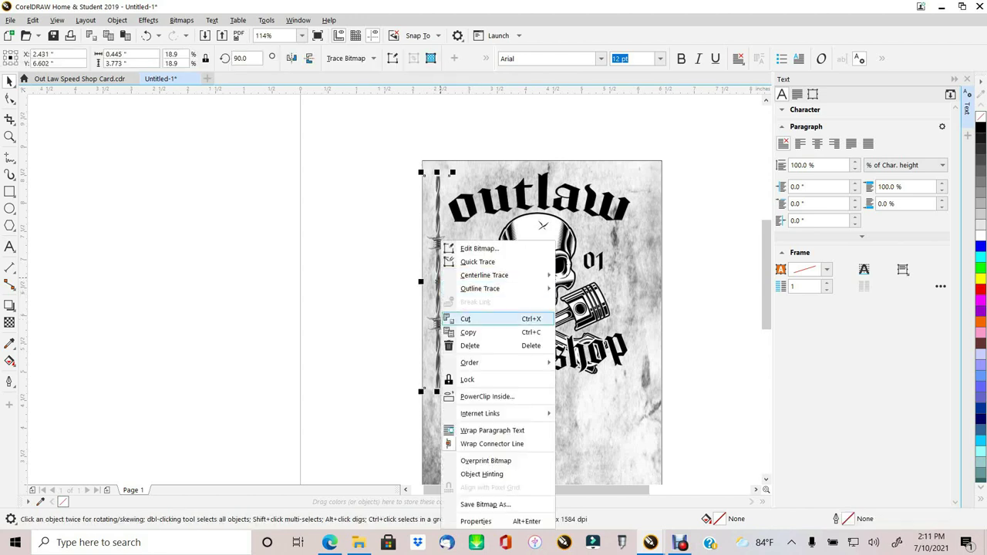
click(468, 332)
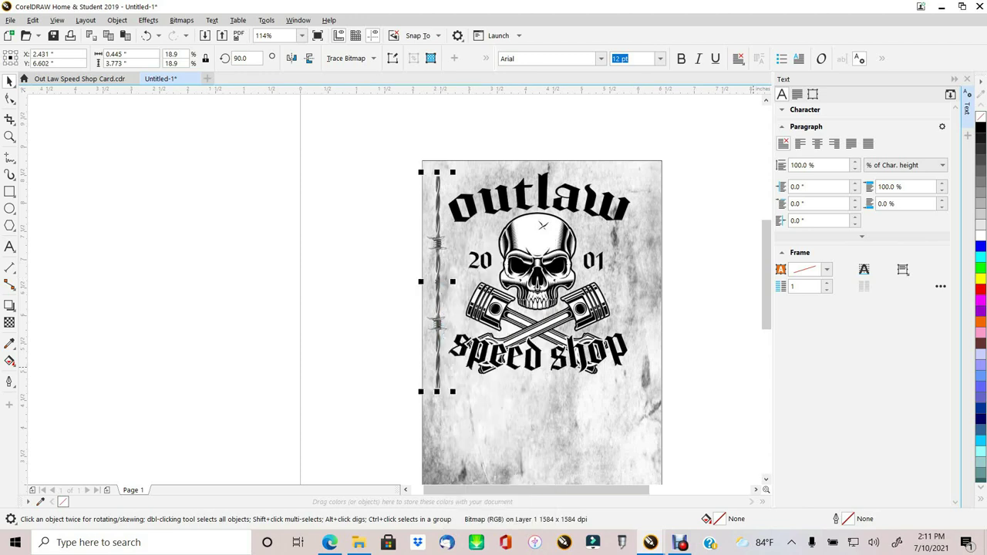
right_click(693, 280)
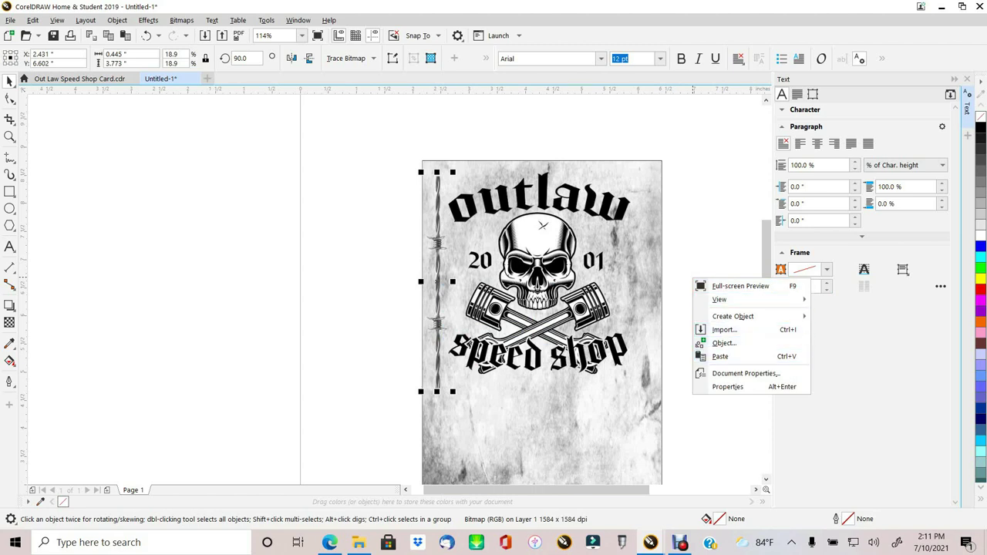
click(721, 356)
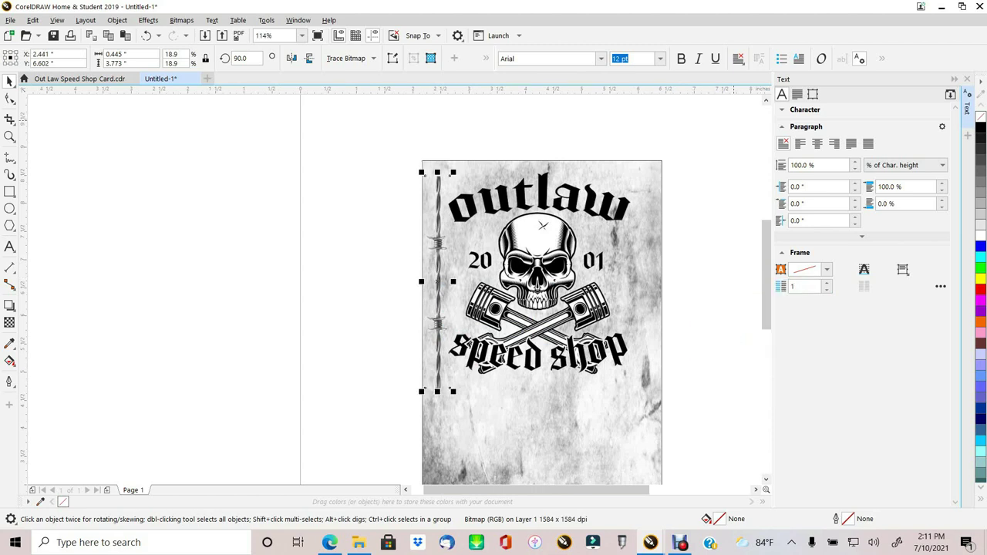
Nudge the copy right with the arrow keys onto the logo's right edge, then reselect it.
key(Right)
key(Right)
key(Right)
key(Right)
key(Right)
key(Right)
key(Right)
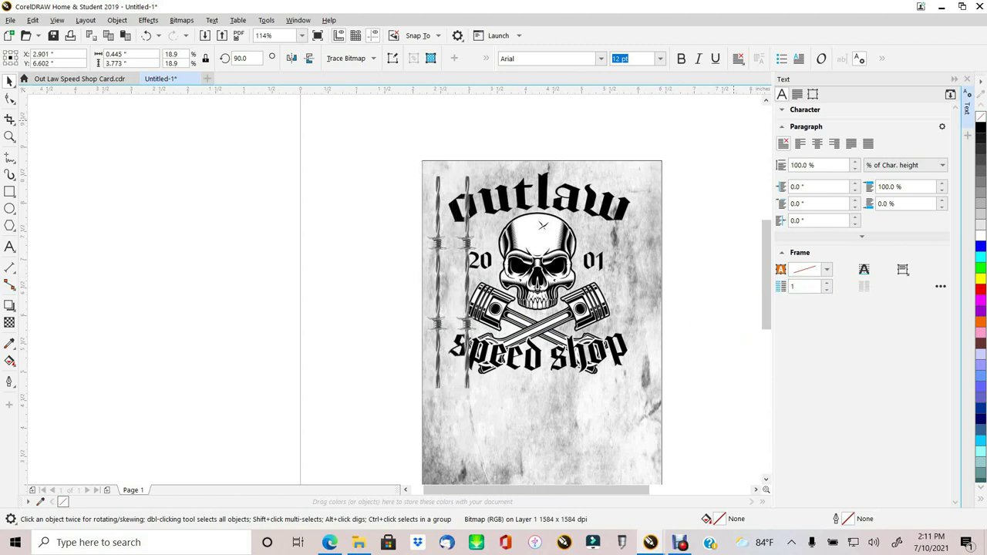
key(Right)
key(Right)
key(Right)
key(Right)
key(Right)
key(Right)
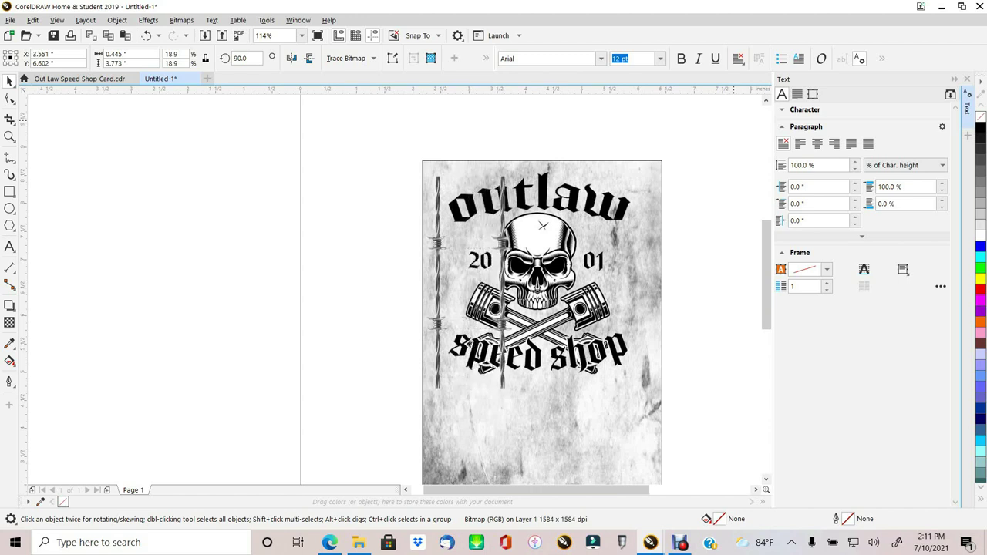
key(Right)
key(Right)
key(Right)
key(Right)
key(Right)
key(Right)
key(Right)
key(Right)
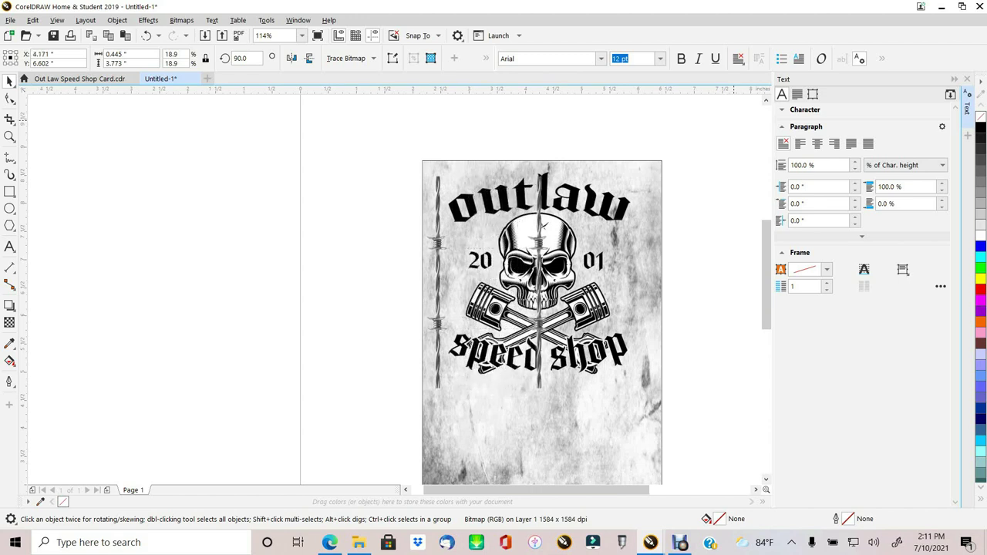
key(Right)
key(Right)
key(Right)
key(Right)
key(Right)
key(Right)
key(Right)
key(Right)
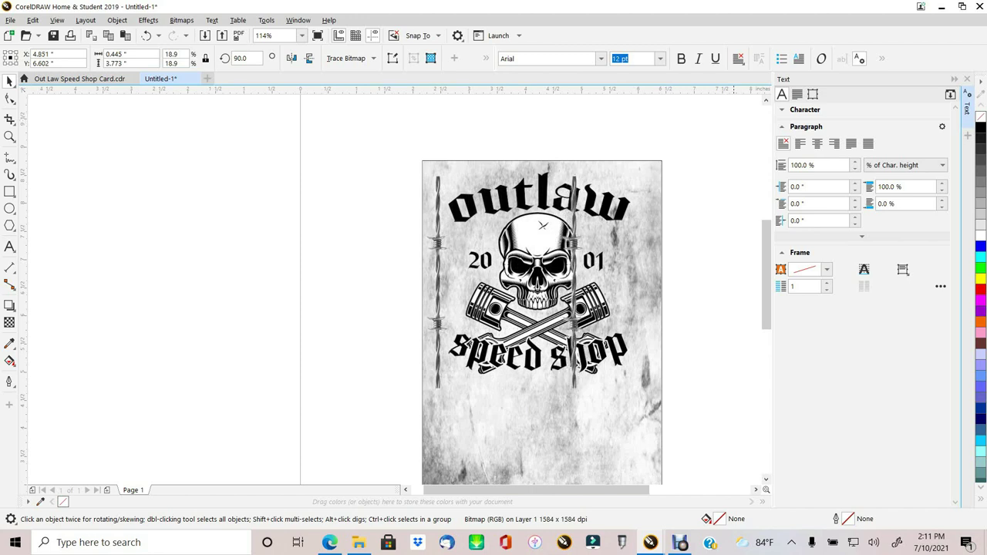
key(Right)
key(Right)
key(Right)
key(Right)
key(Right)
key(Right)
key(Right)
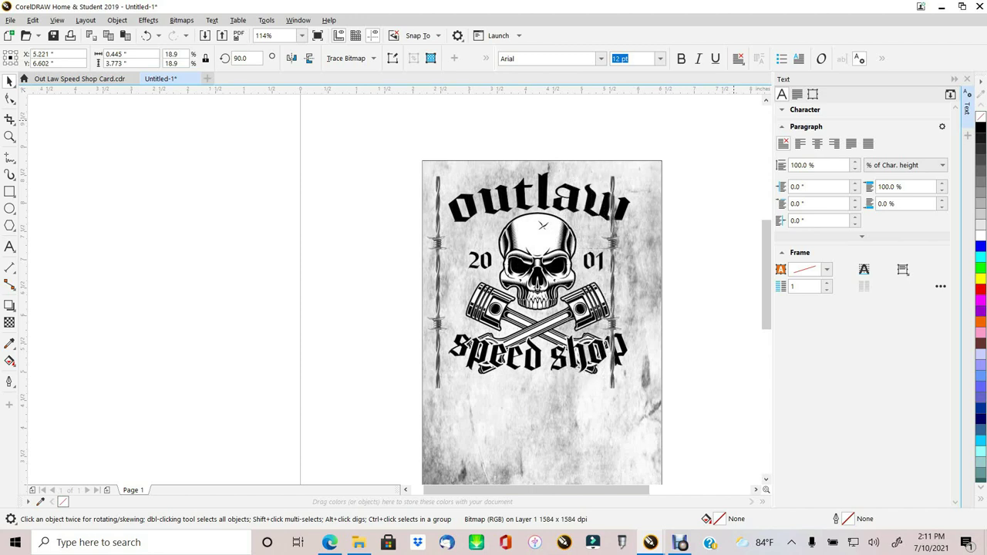
key(Right)
key(Right)
key(Right)
key(Right)
key(Right)
key(Right)
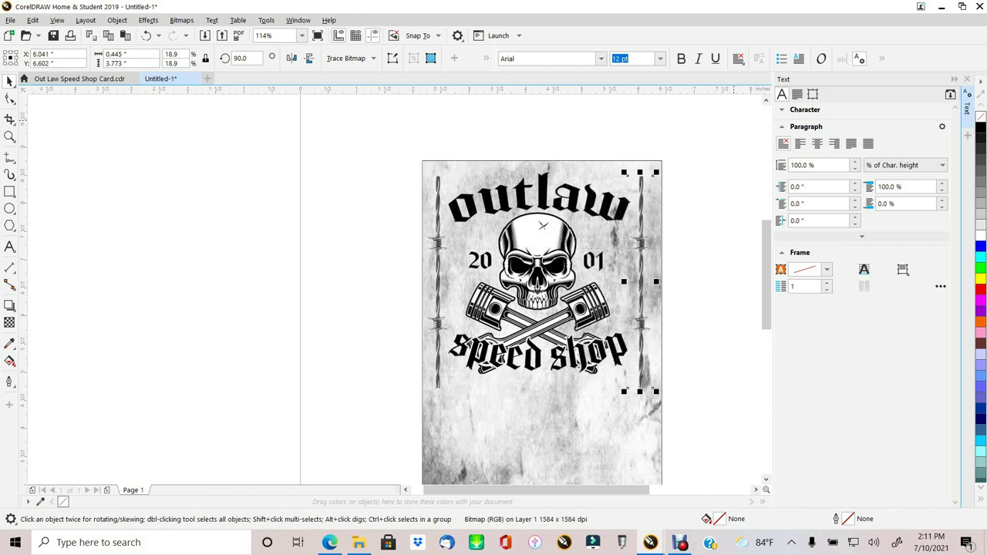
key(Right)
key(Right)
key(Right)
key(Right)
key(Right)
key(Right)
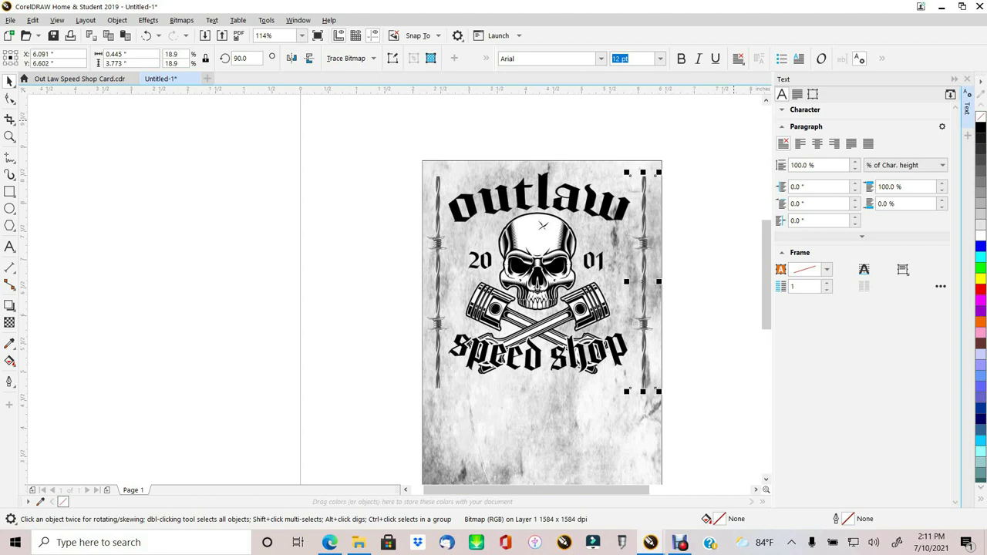
key(Escape)
key(Tab)
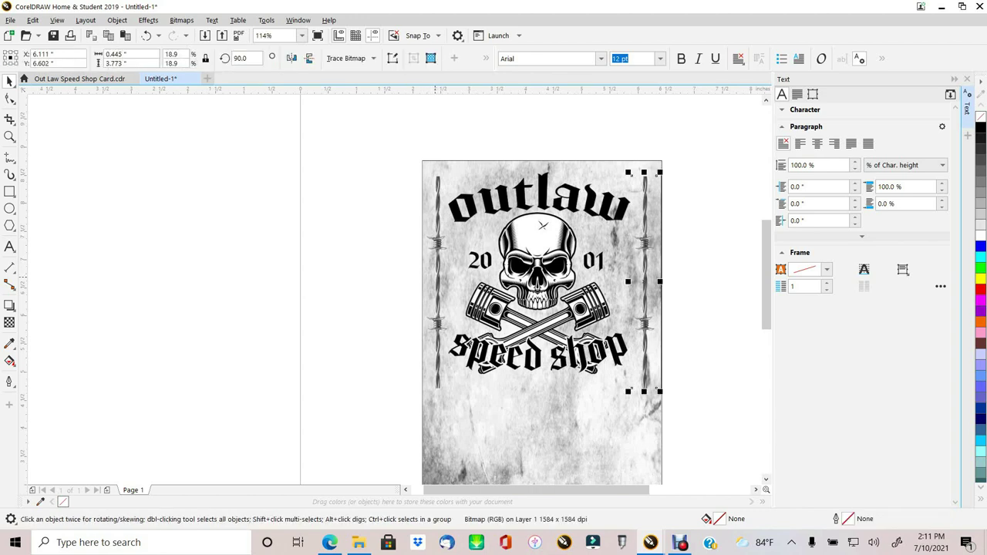
Group both barbed-wire strips via Object > Group and nudge the group slightly.
shift+click(437, 281)
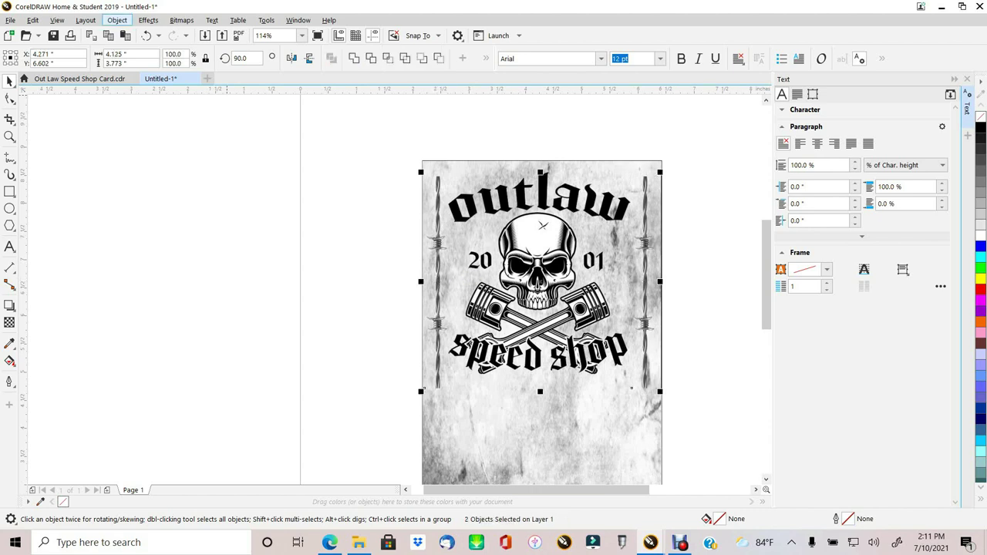
click(117, 20)
mouse_move(185, 182)
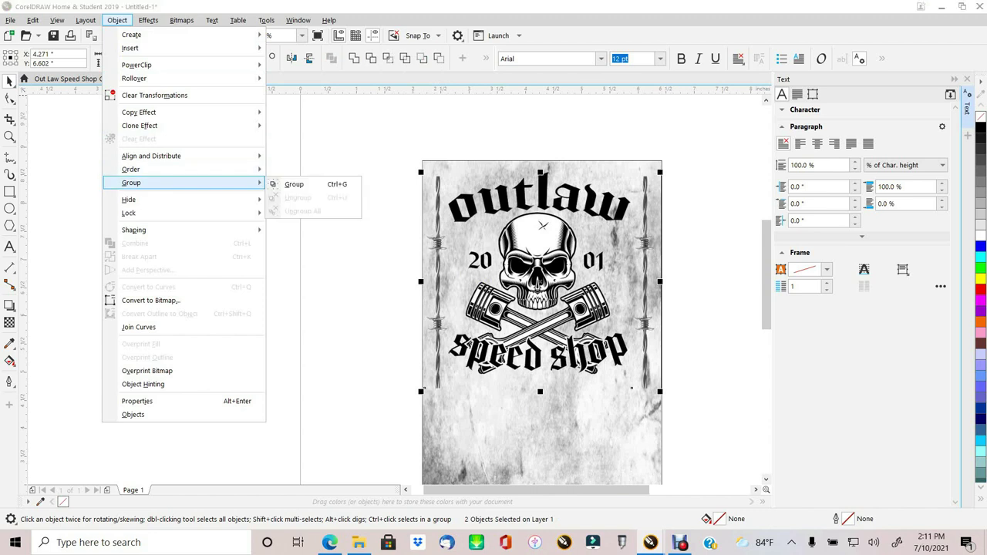
click(293, 184)
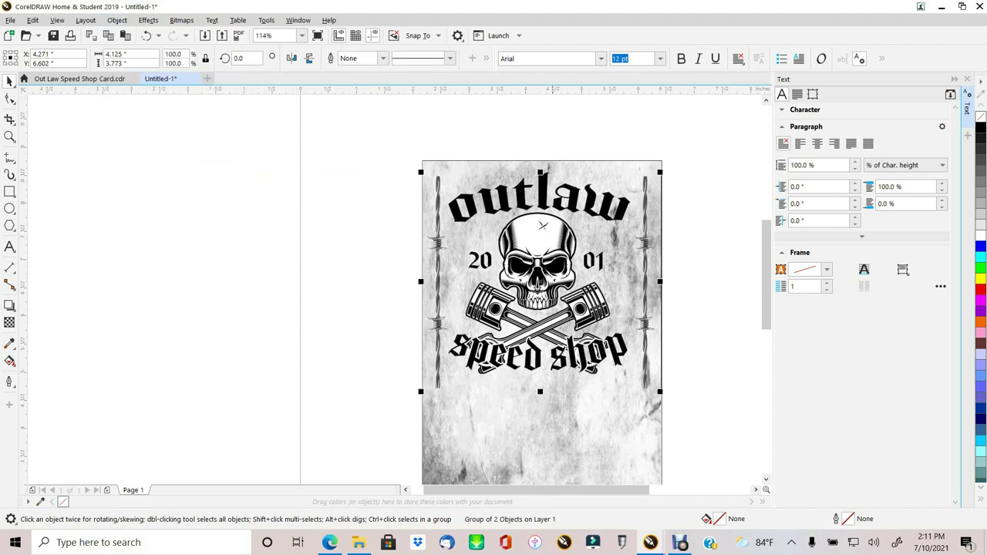
mouse_move(541, 280)
mouse_down()
mouse_move(528, 308)
mouse_move(490, 254)
mouse_move(510, 271)
mouse_move(499, 270)
mouse_move(543, 278)
mouse_up()
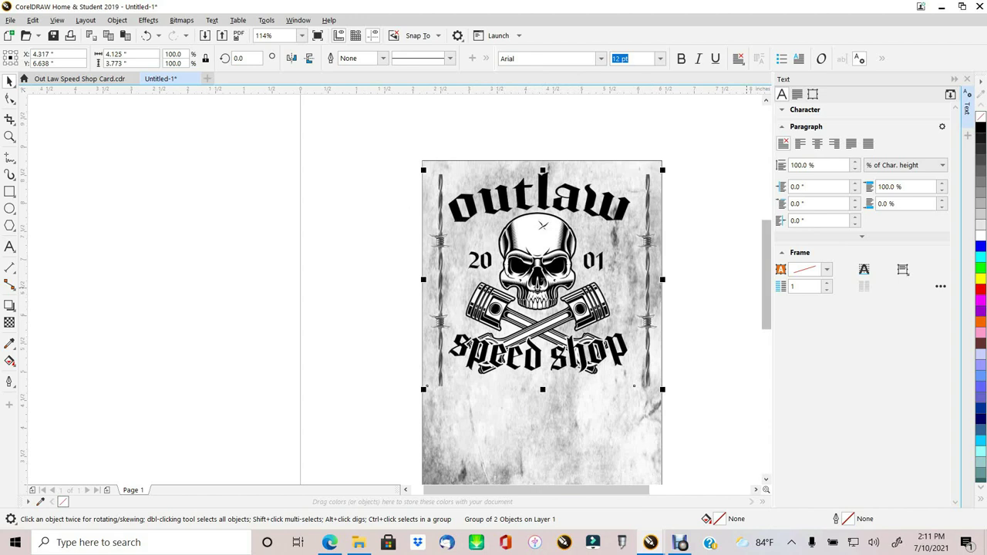
Select all four card objects and align their centers horizontally.
key(Escape)
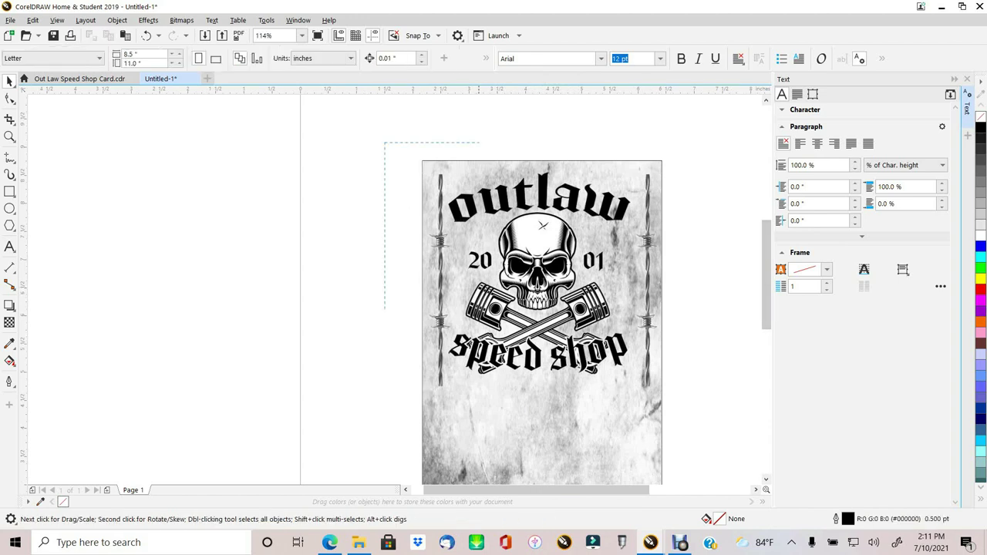
scroll(540, 308, down, 3)
scroll(542, 274, down, 1)
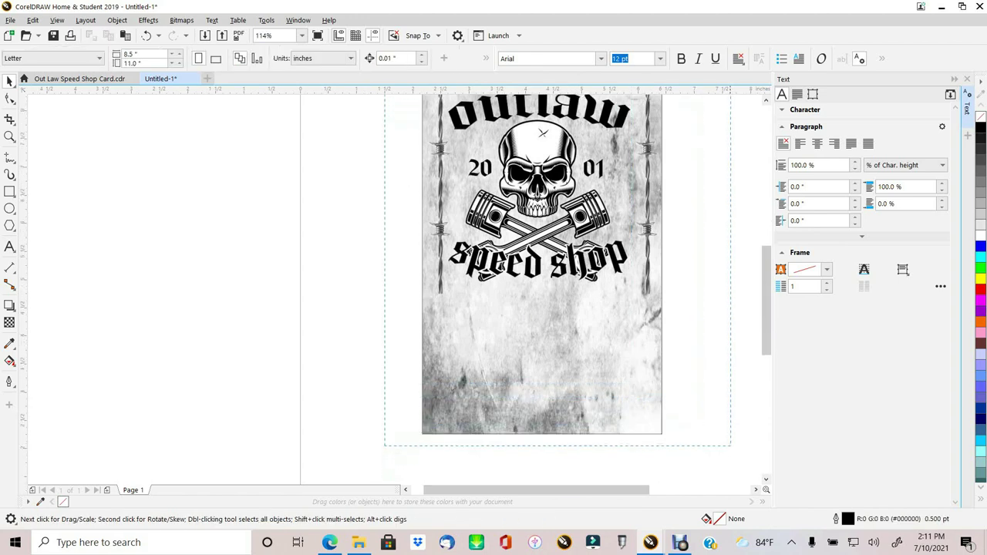
key(ctrl+a)
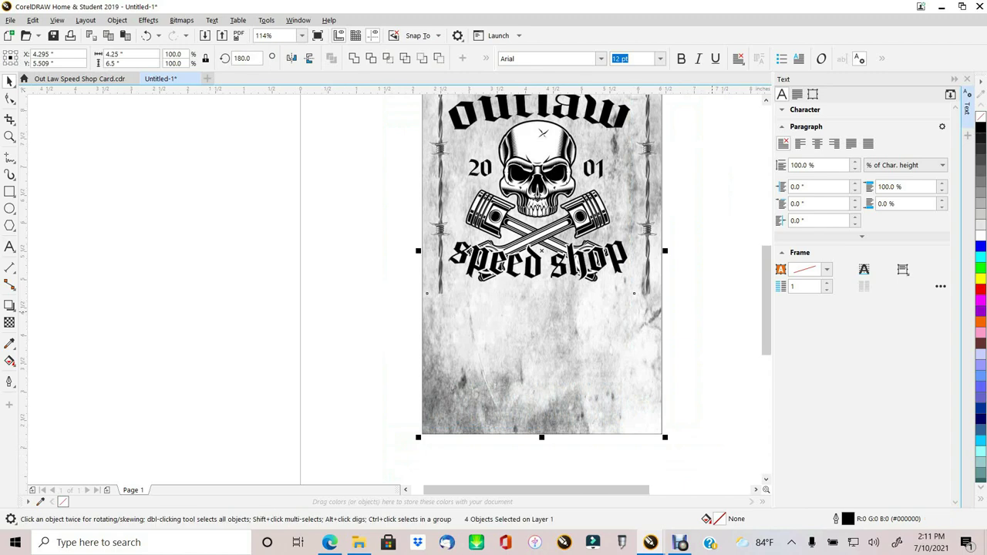
scroll(709, 310, down, 3)
click(117, 20)
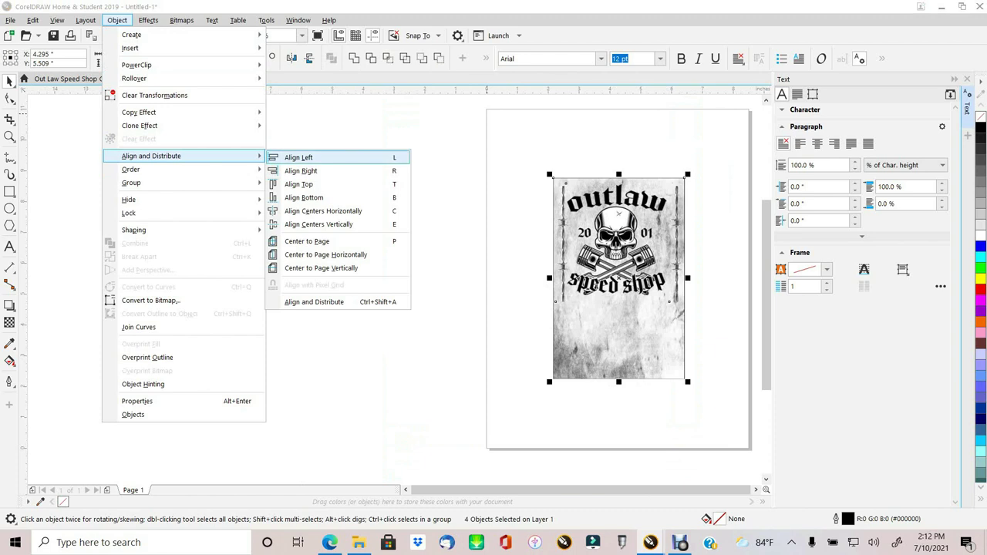
click(323, 210)
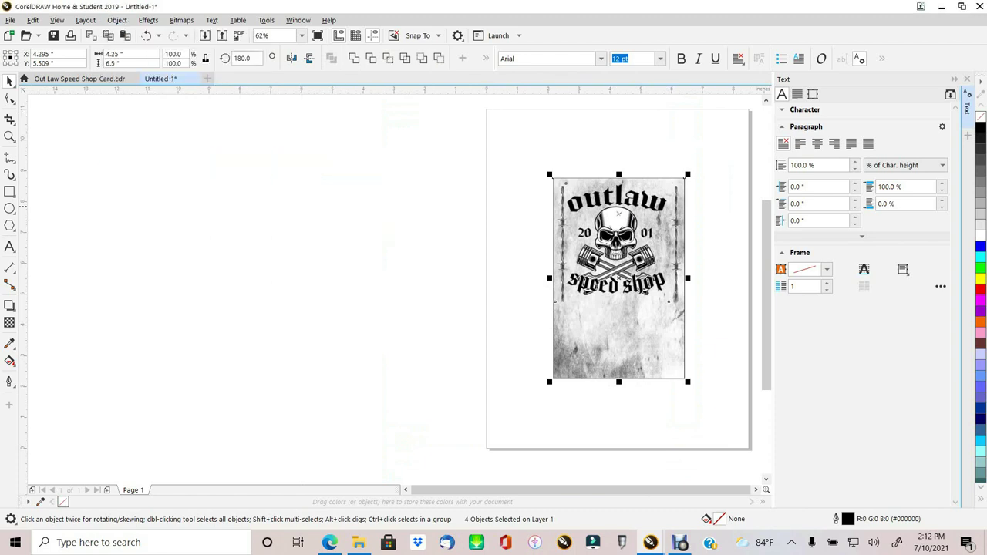
key(Escape)
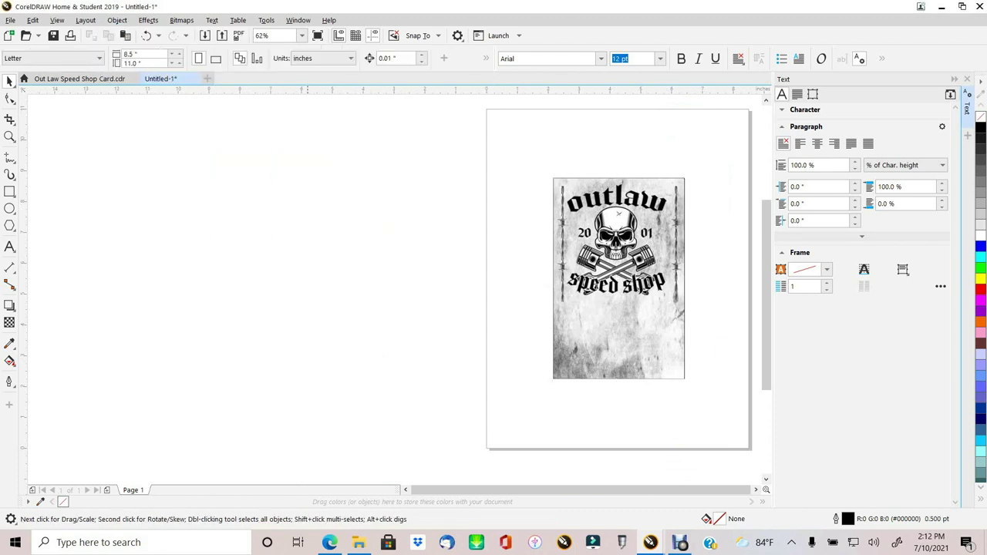
Zoom To Fit the card and restore down the CorelDRAW window.
click(302, 35)
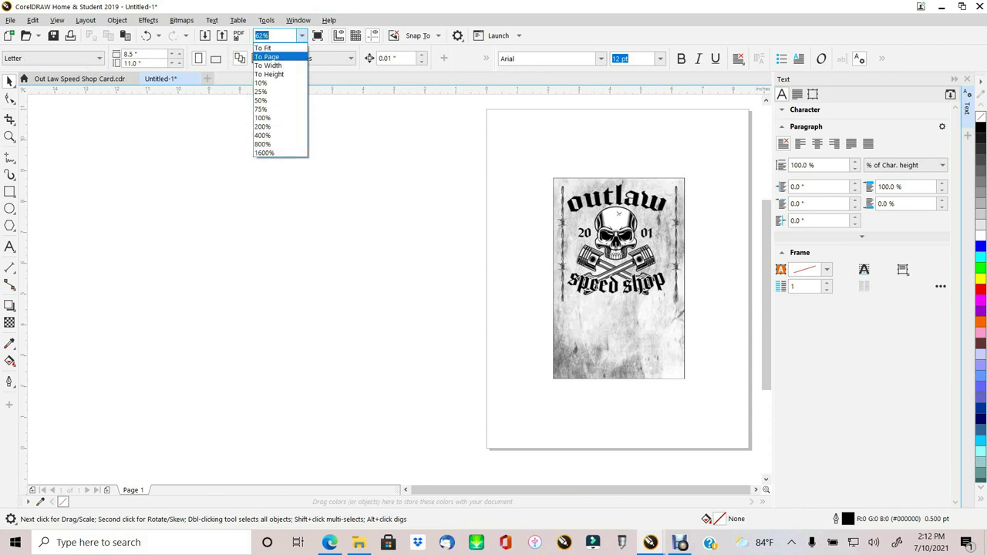
click(263, 48)
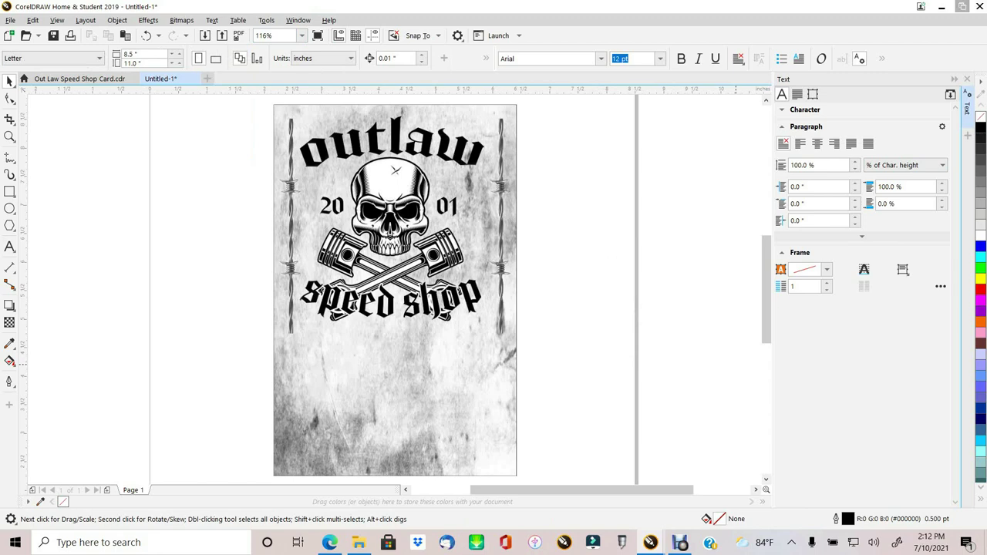
click(962, 6)
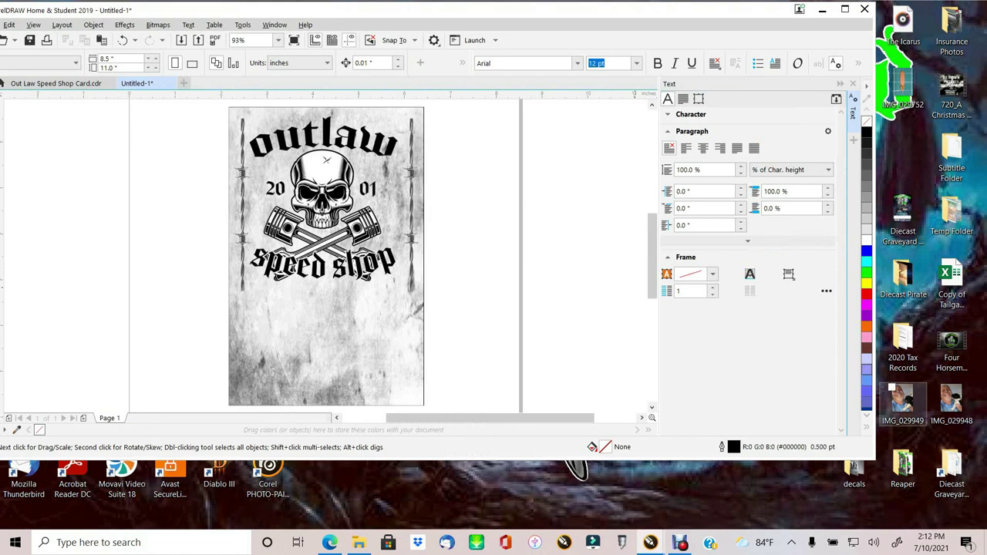
Drag the dark texture image R from the decals folder onto the CorelDRAW canvas.
click(854, 468)
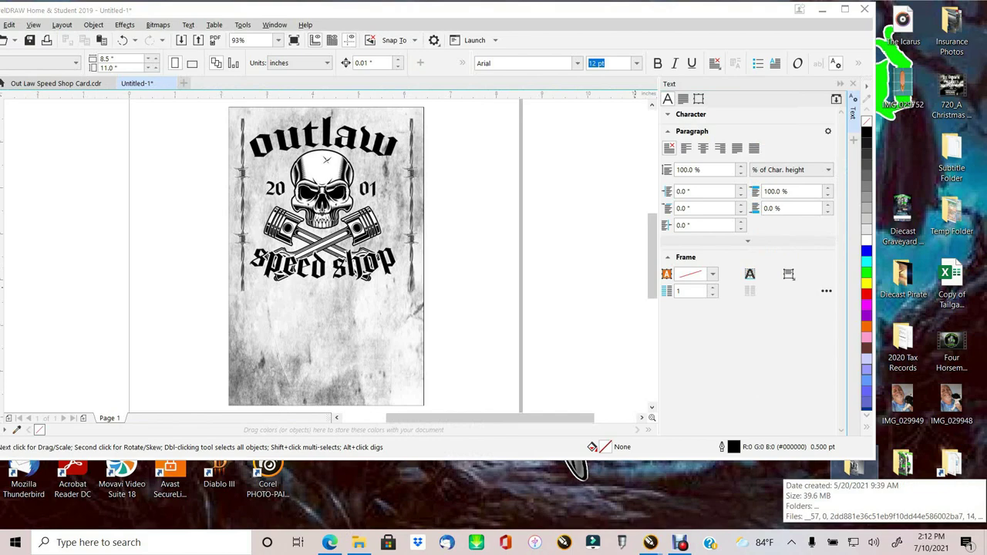
double_click(853, 468)
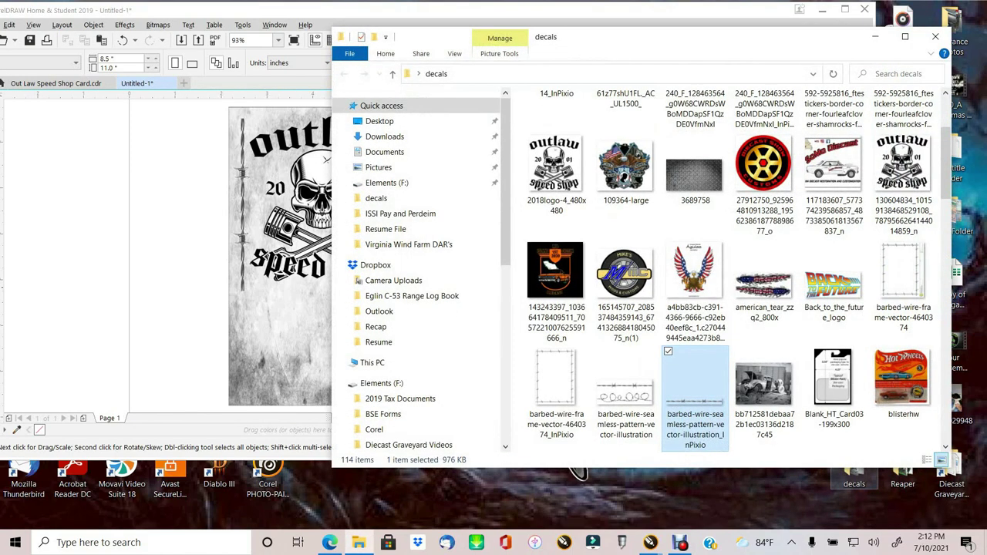
scroll(694, 293, down, 10)
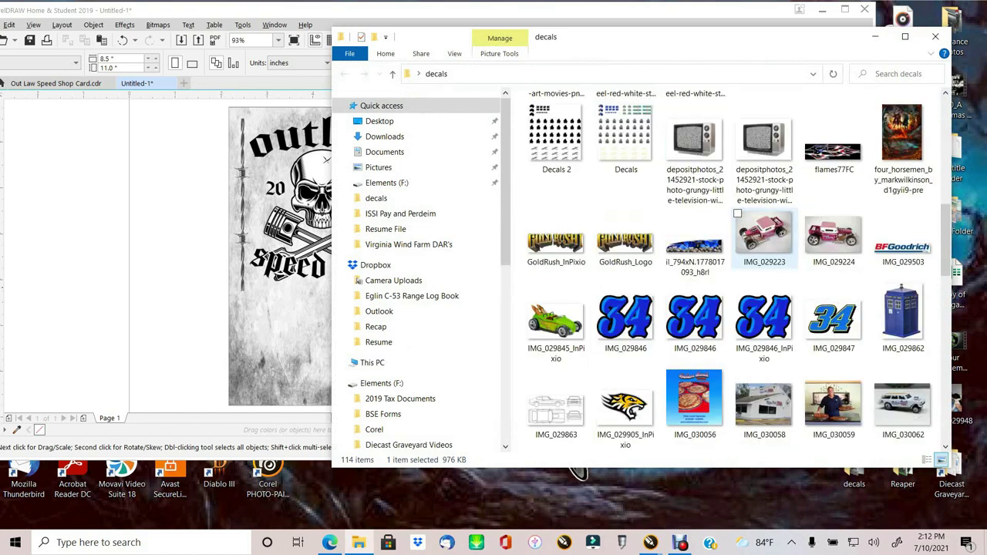
scroll(763, 266, down, 5)
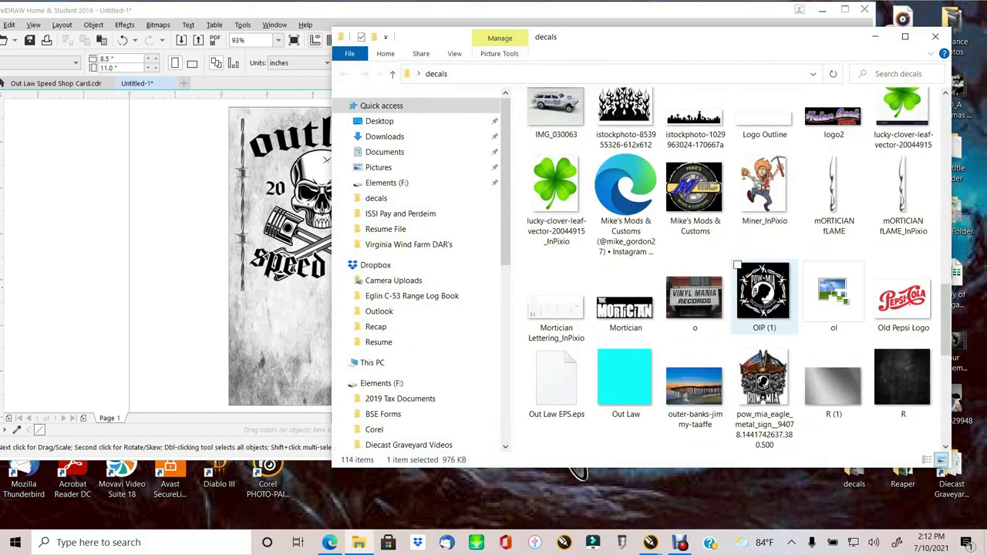
drag(902, 378, 252, 256)
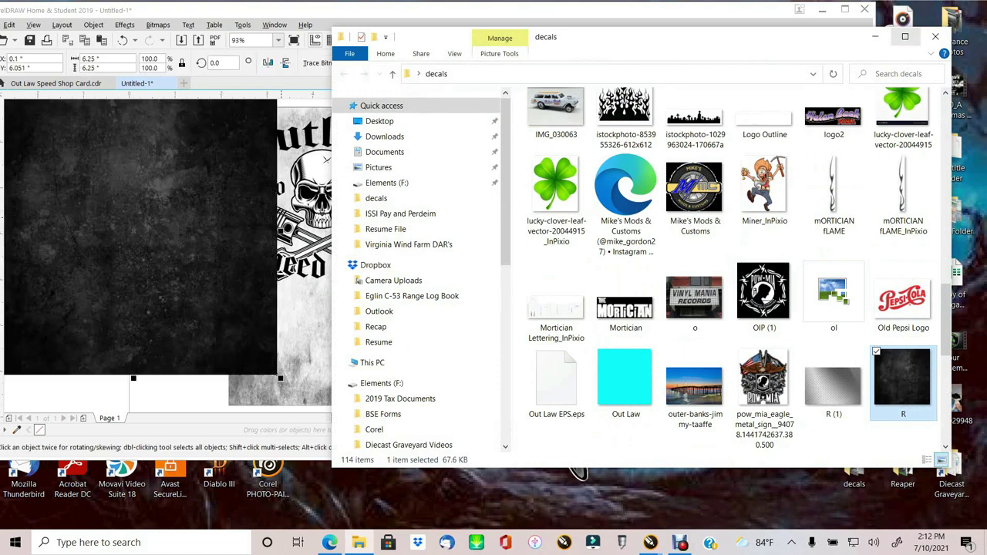
click(905, 36)
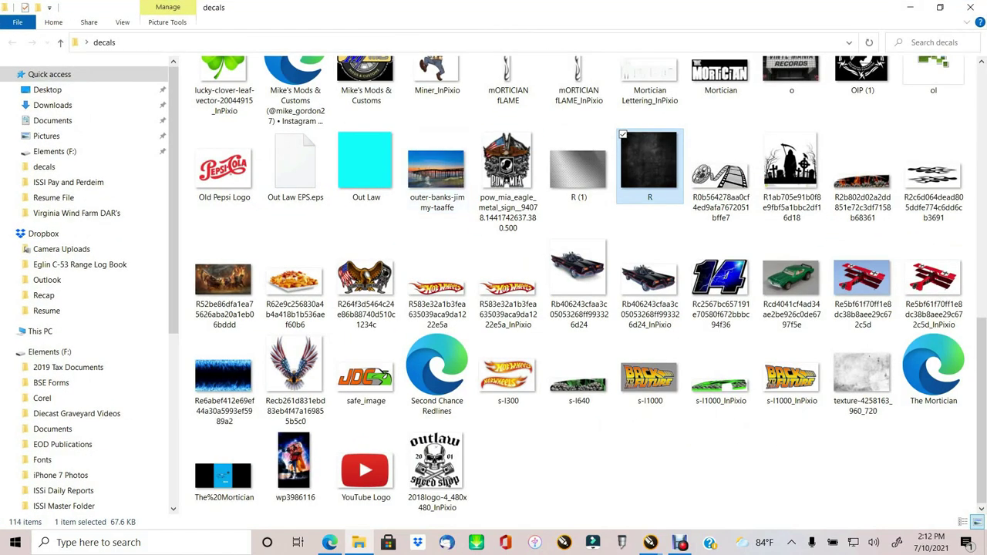
click(909, 6)
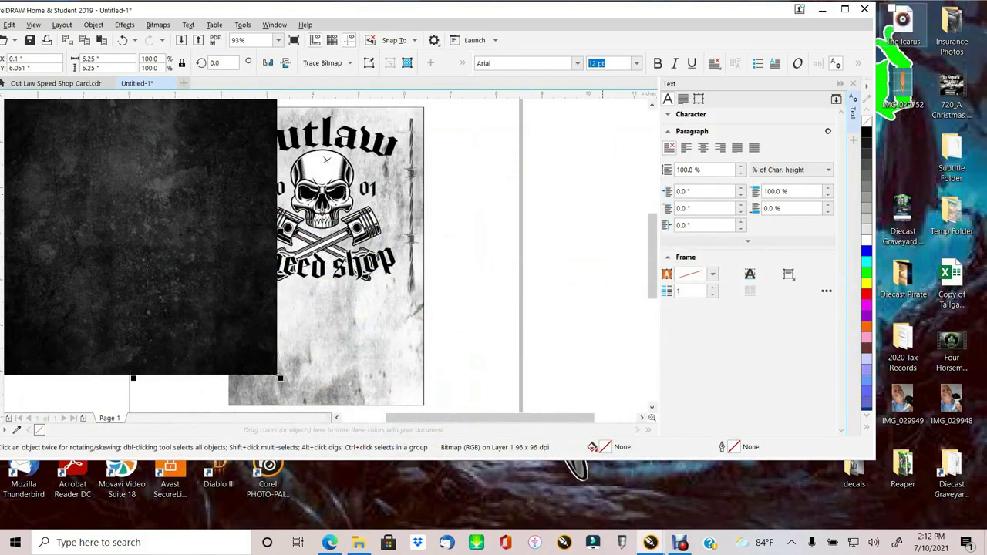
click(844, 8)
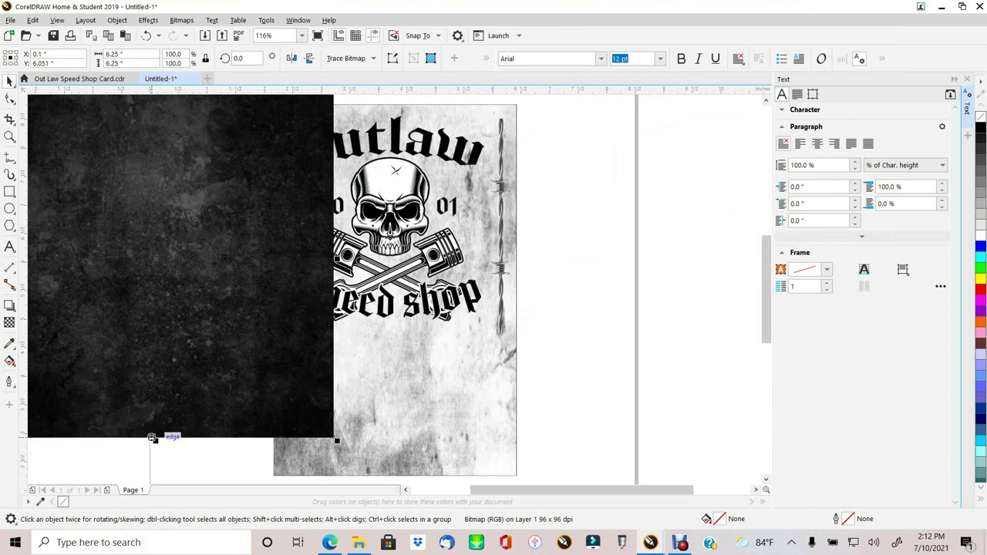
Resize the dark texture to a 1.646"-tall strip and place it at the card's bottom.
drag(155, 437, 155, 175)
drag(279, 247, 516, 409)
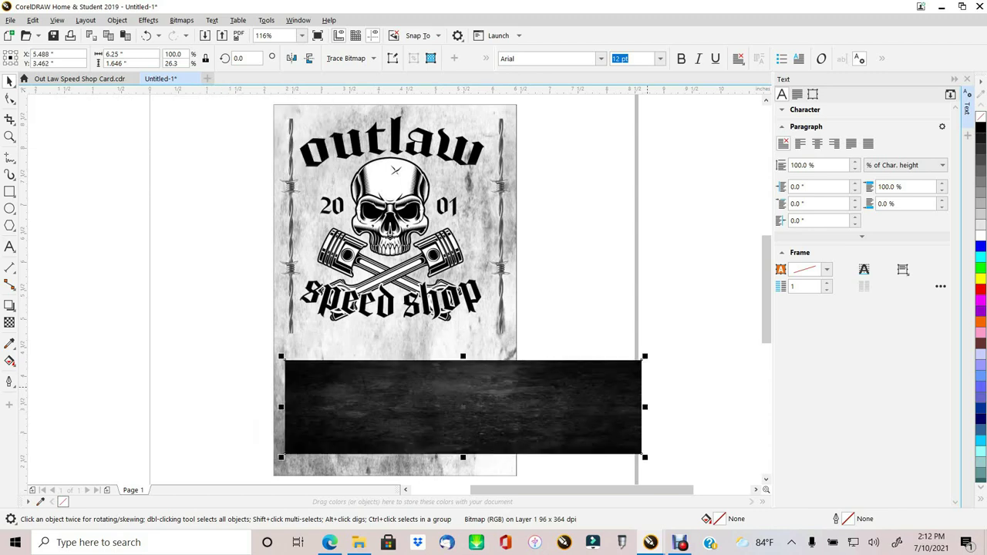
drag(642, 408, 506, 407)
scroll(501, 409, down, 2)
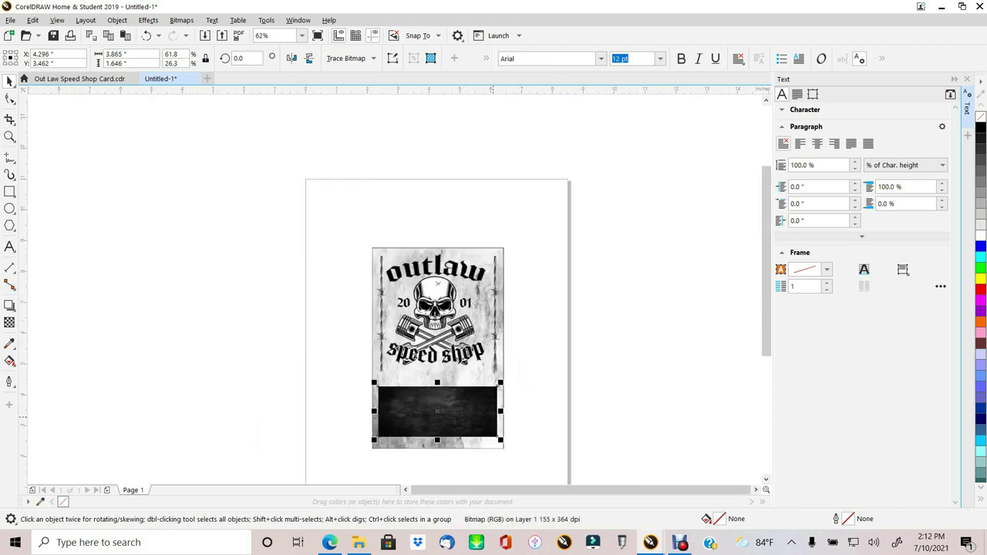
scroll(484, 420, up, 2)
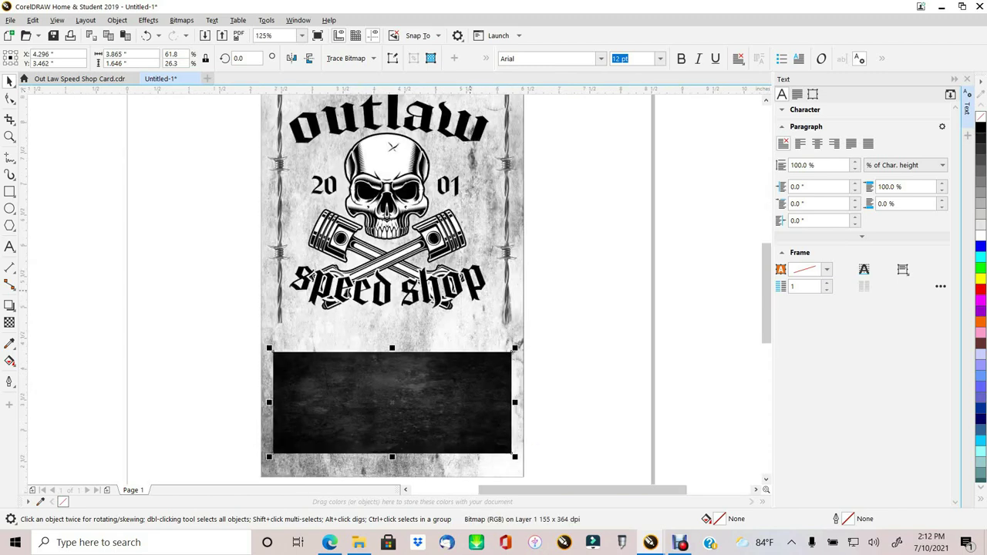
scroll(488, 343, down, 2)
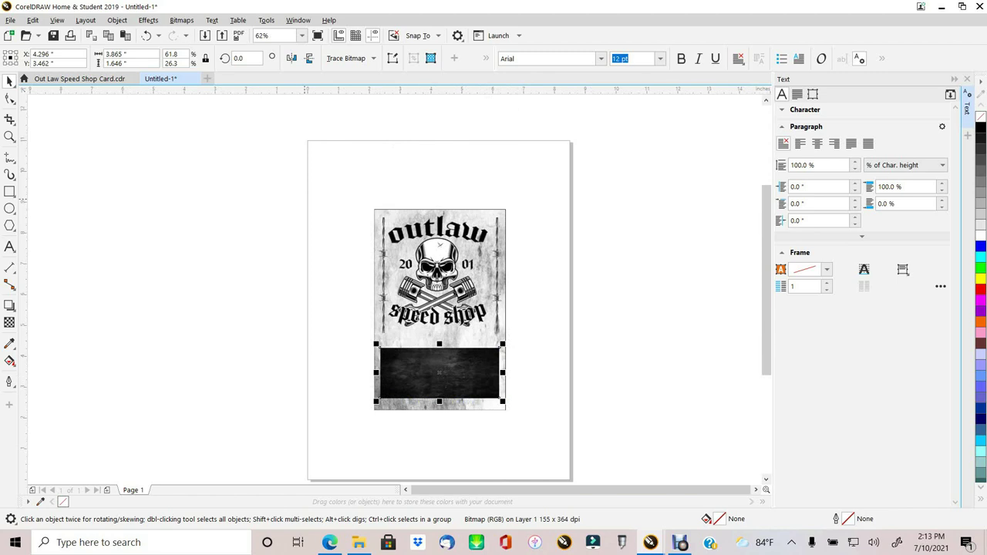
Marquee-select the five card objects and align their centres horizontally so the black panel sits under the logo.
key(Escape)
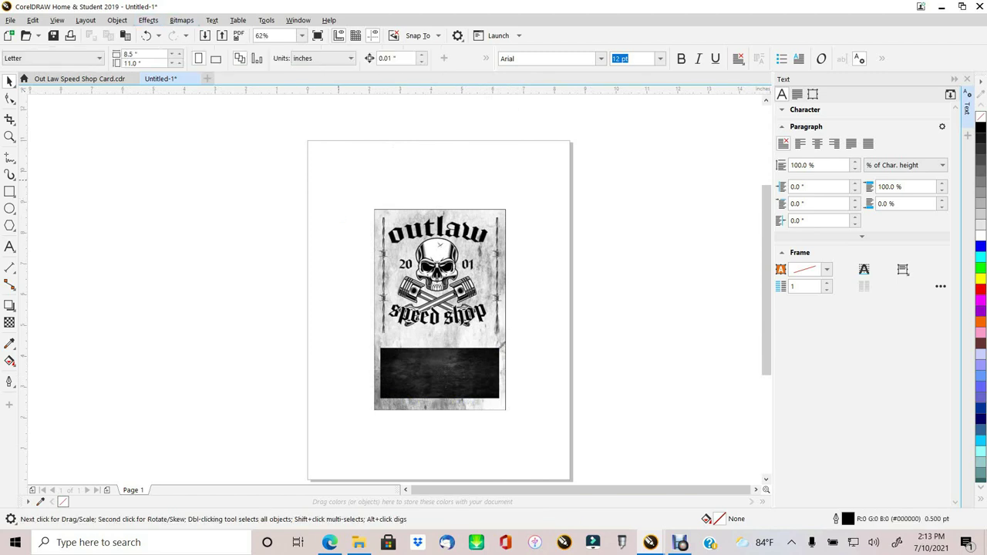
drag(334, 175, 582, 418)
scroll(337, 179, down, 1)
click(118, 20)
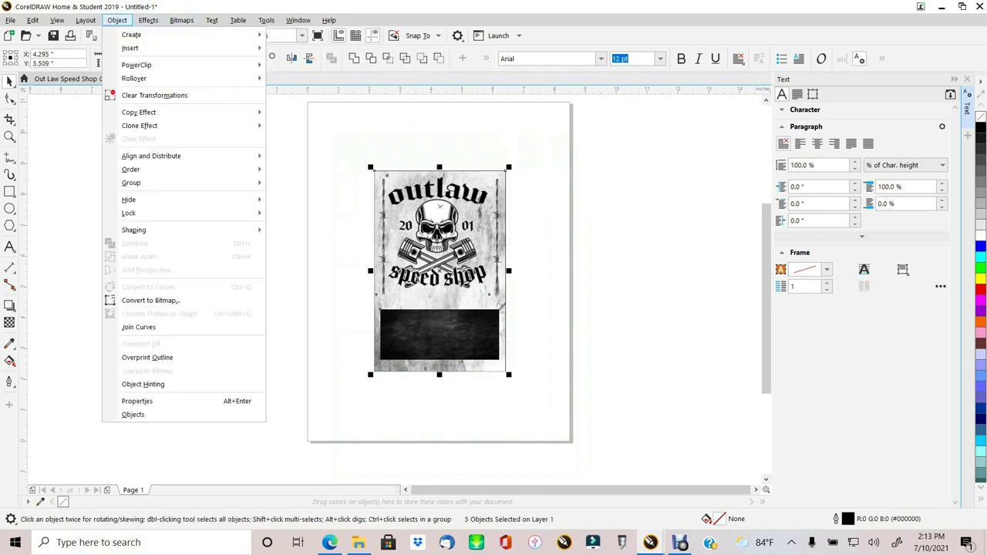
mouse_move(154, 156)
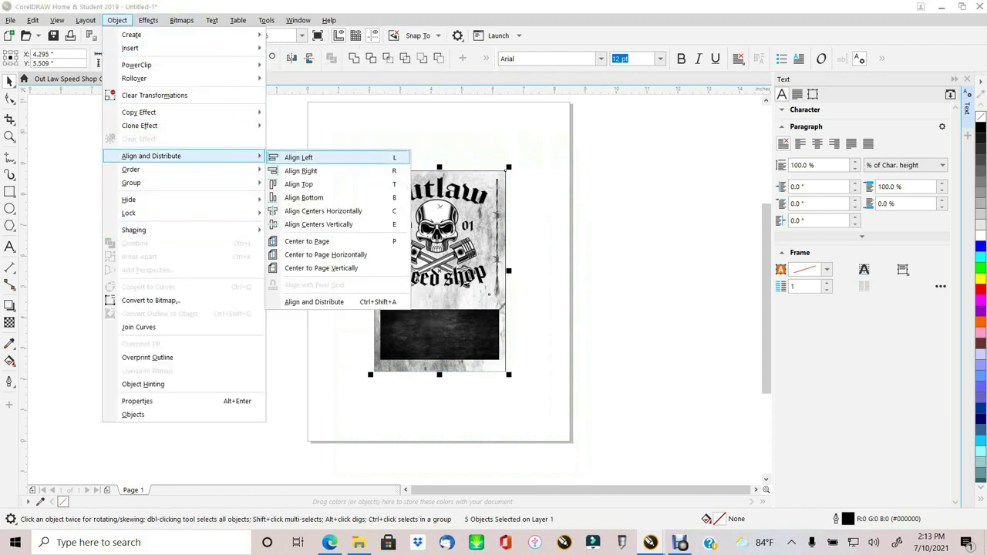
click(323, 211)
key(Escape)
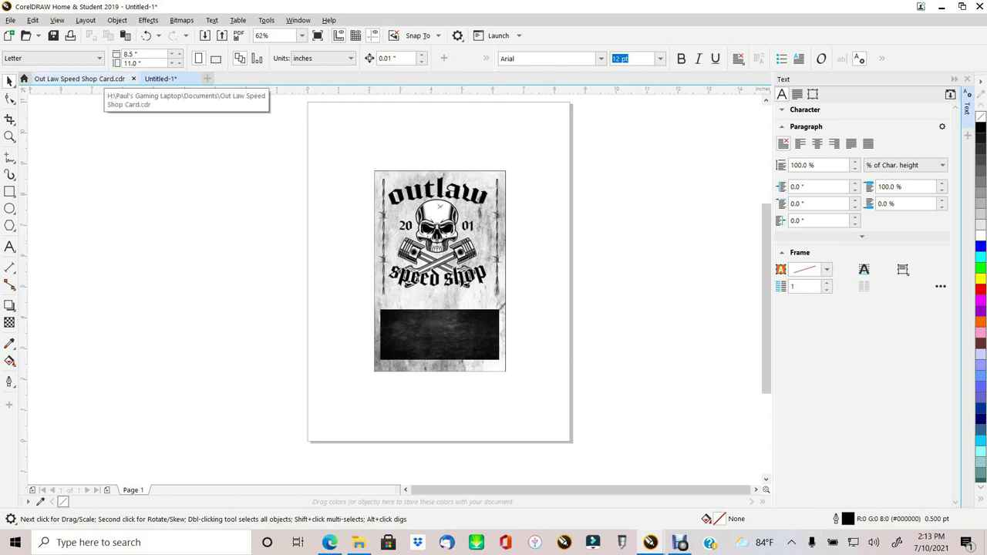
Switch to the Out Law Speed Shop Card document and zoom To Fit to view the finished front.
click(77, 79)
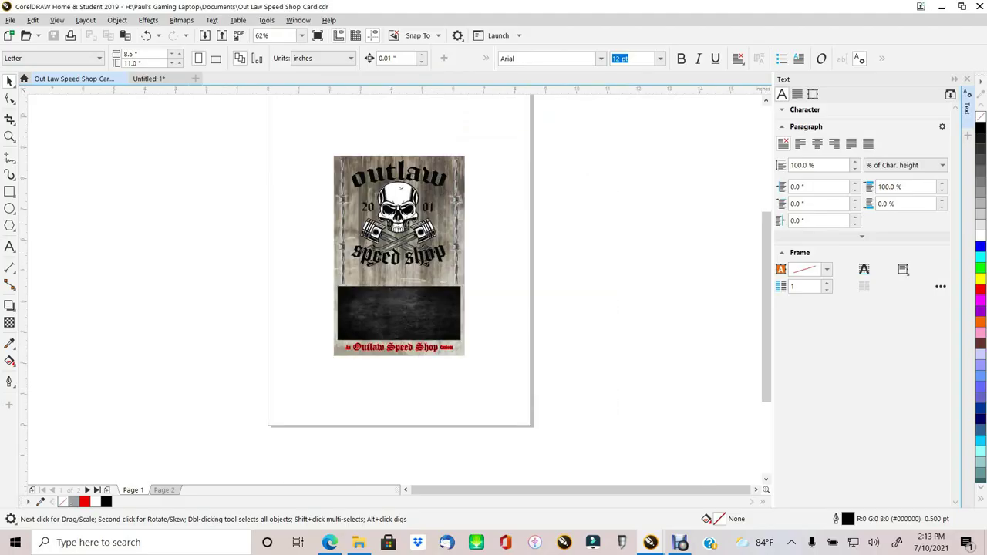
click(301, 35)
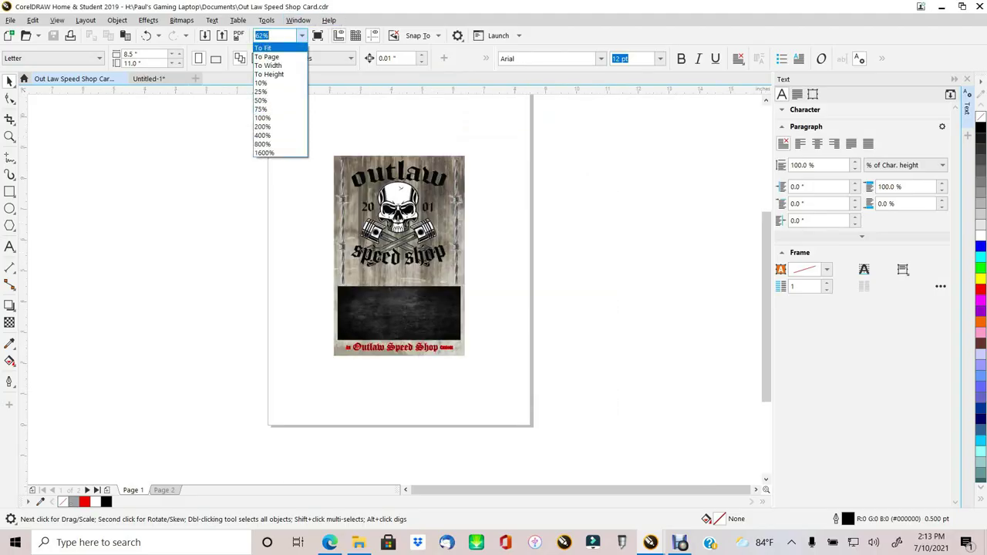
click(262, 47)
right_click(579, 270)
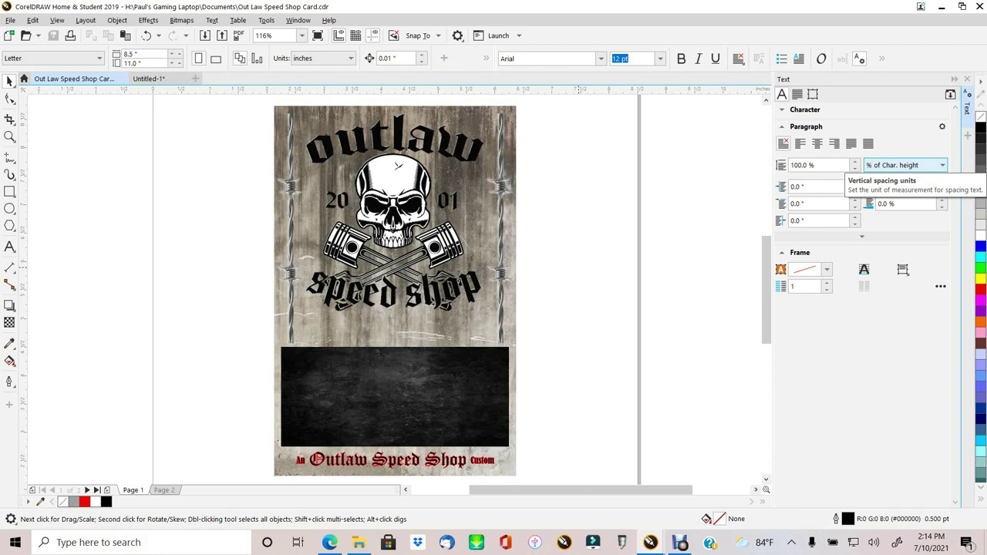
Select all the card artwork and try centring it on the page, then undo the jumbled result.
scroll(637, 243, down, 2)
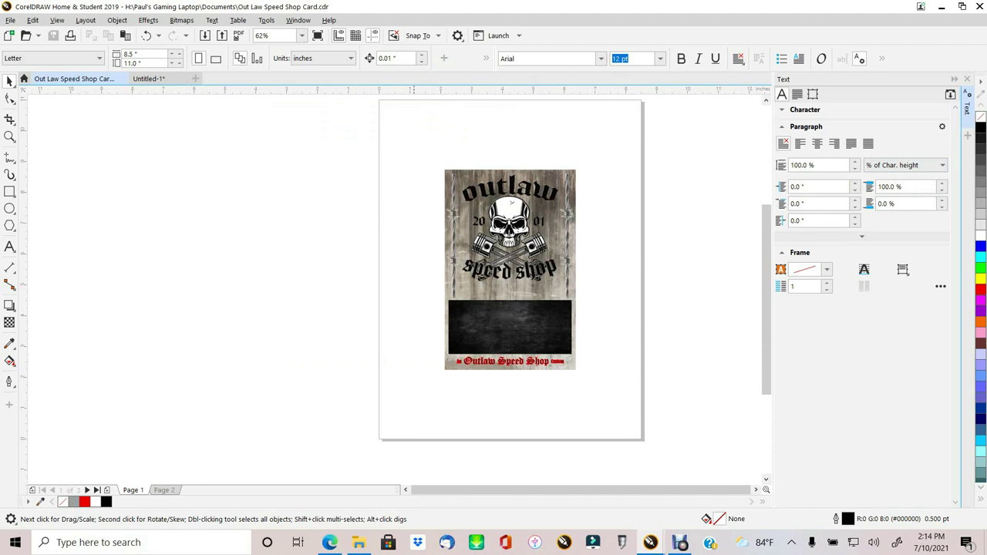
drag(341, 135, 694, 440)
key(ctrl+a)
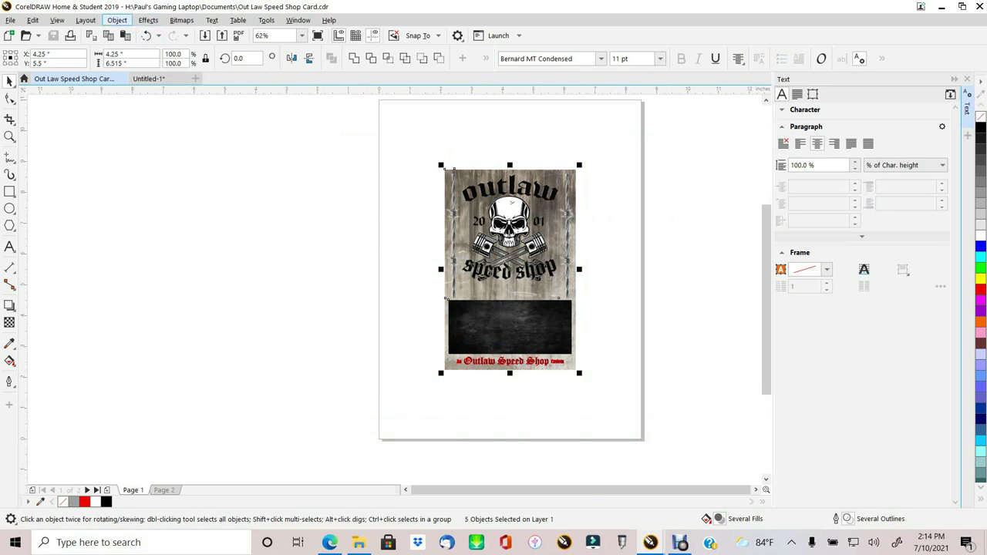
click(118, 20)
mouse_move(154, 156)
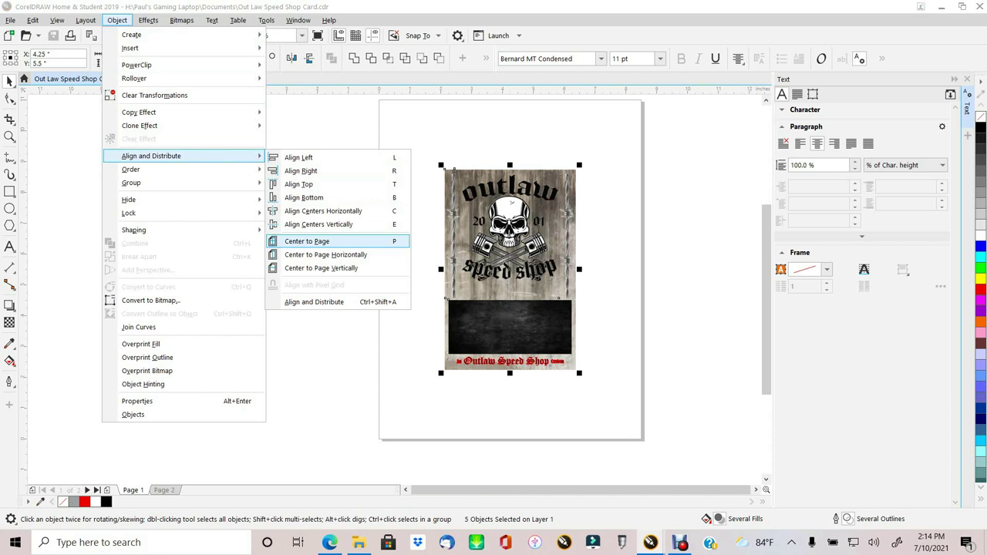
click(307, 241)
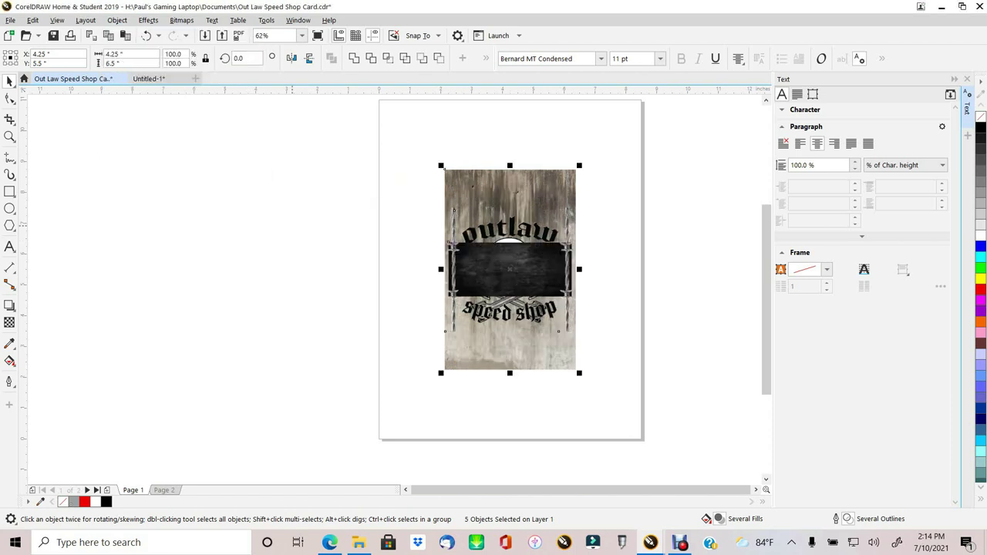
key(ctrl+z)
key(Escape)
Marquee-select the five front-card pieces and group them into one object.
drag(367, 142, 672, 441)
click(117, 20)
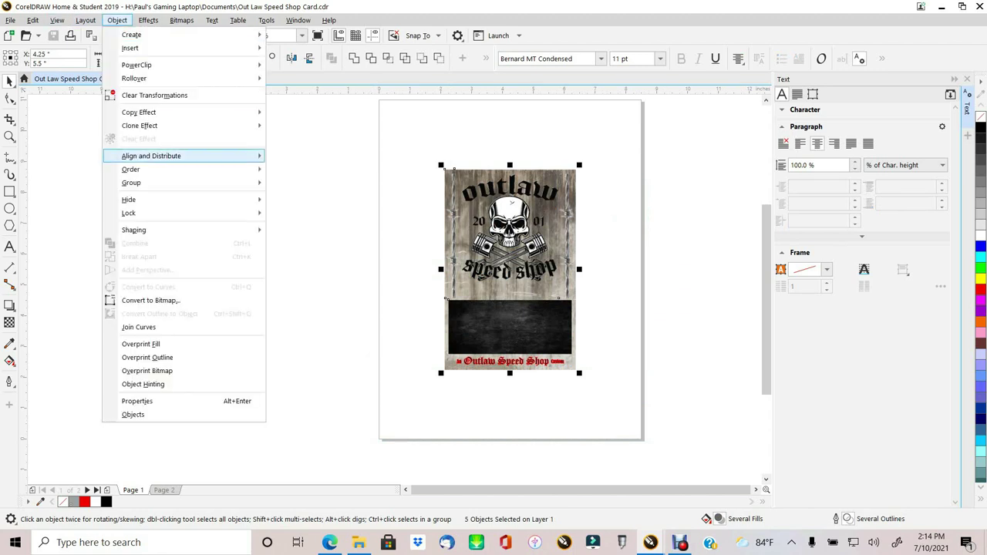
mouse_move(185, 183)
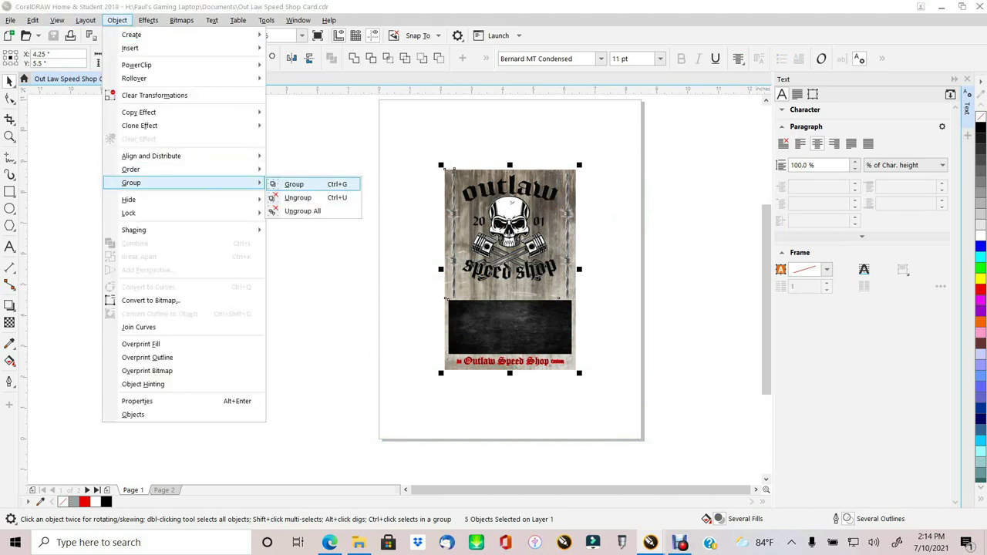
key(Return)
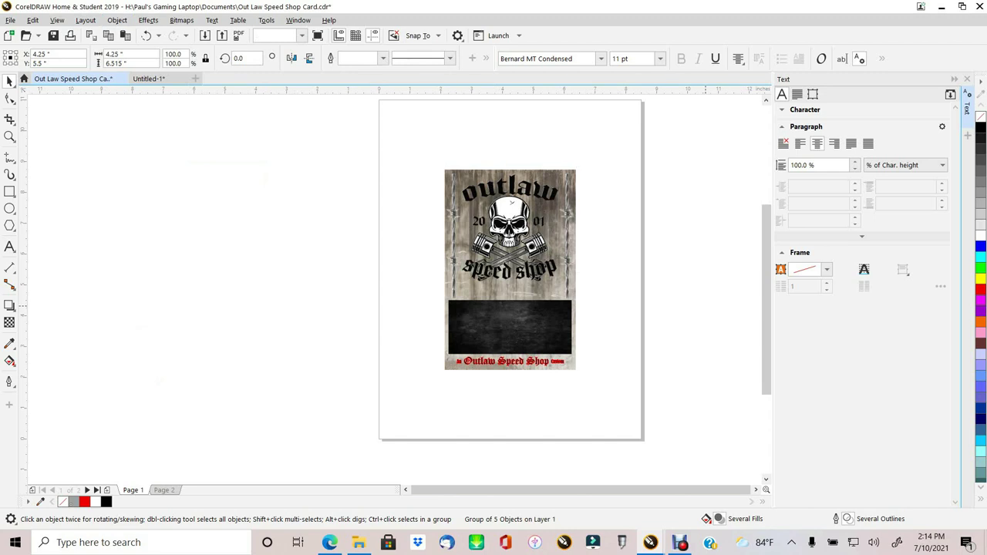
key(Escape)
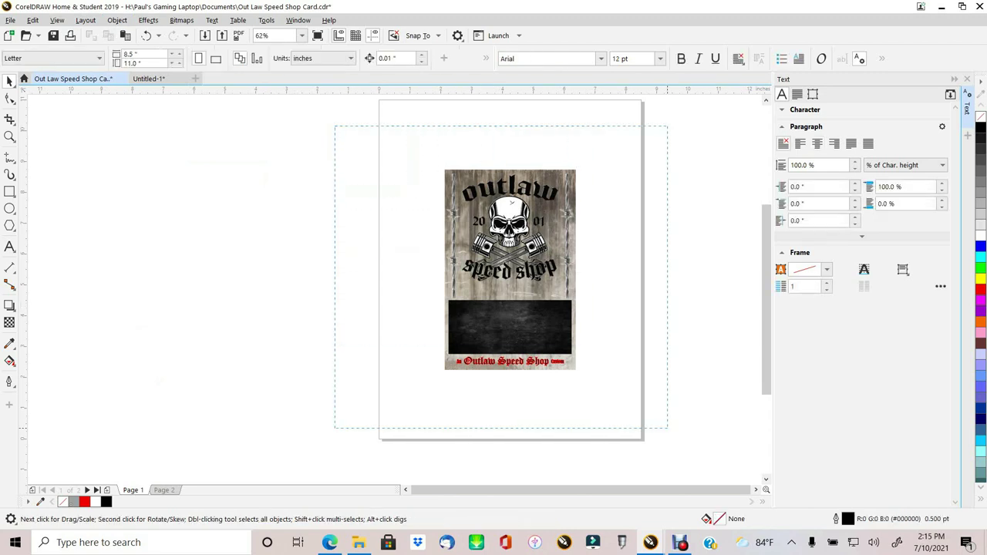
Centre the grouped front card on page 1.
key(ctrl+a)
click(117, 20)
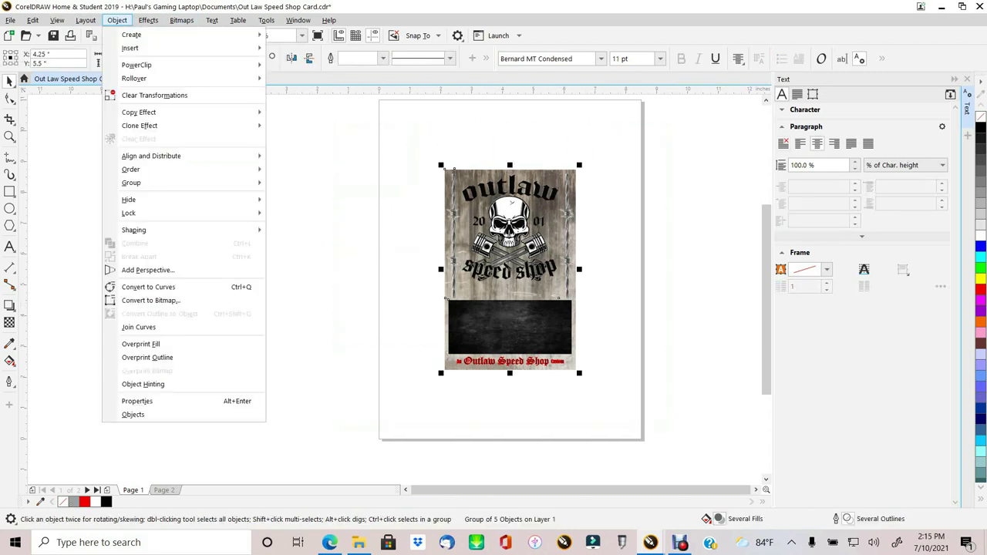
mouse_move(131, 183)
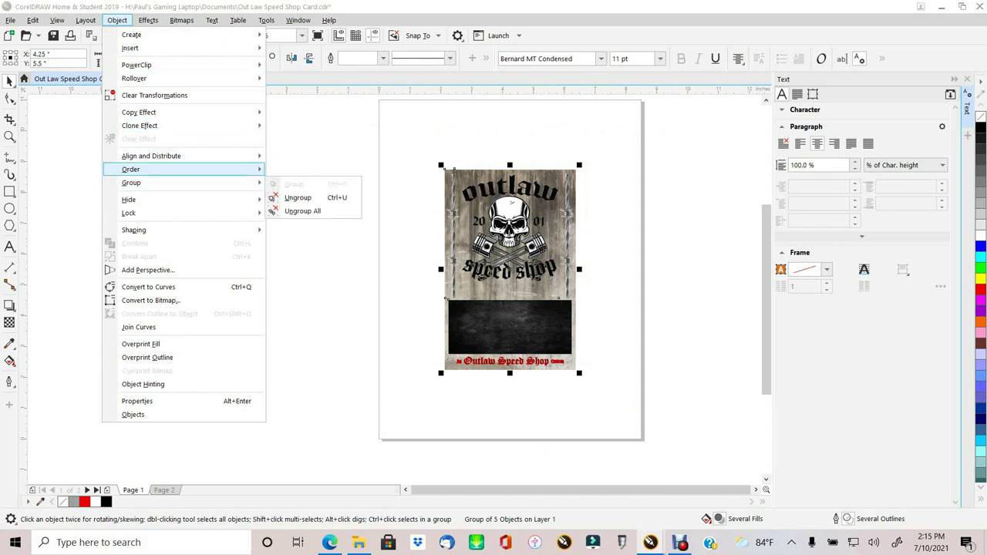
mouse_move(151, 156)
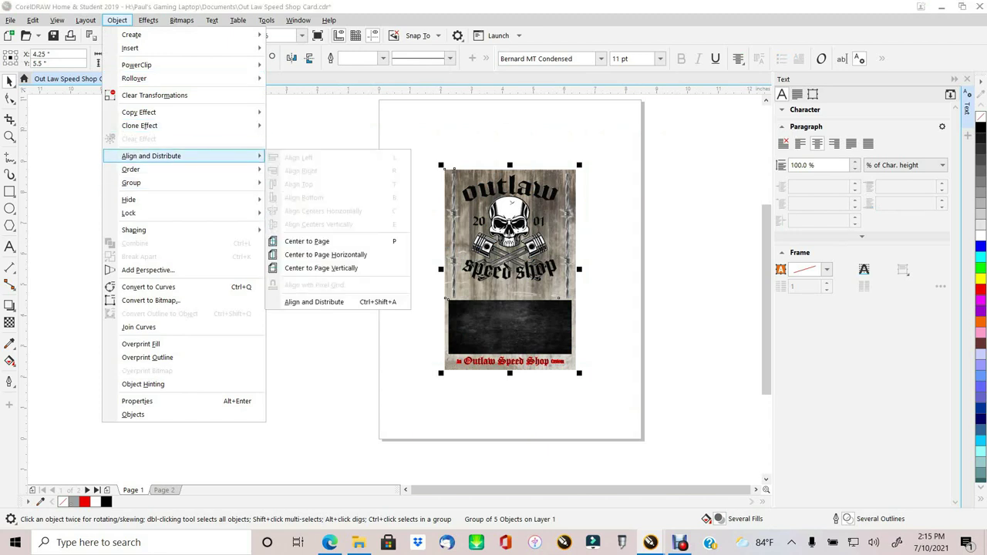
click(307, 241)
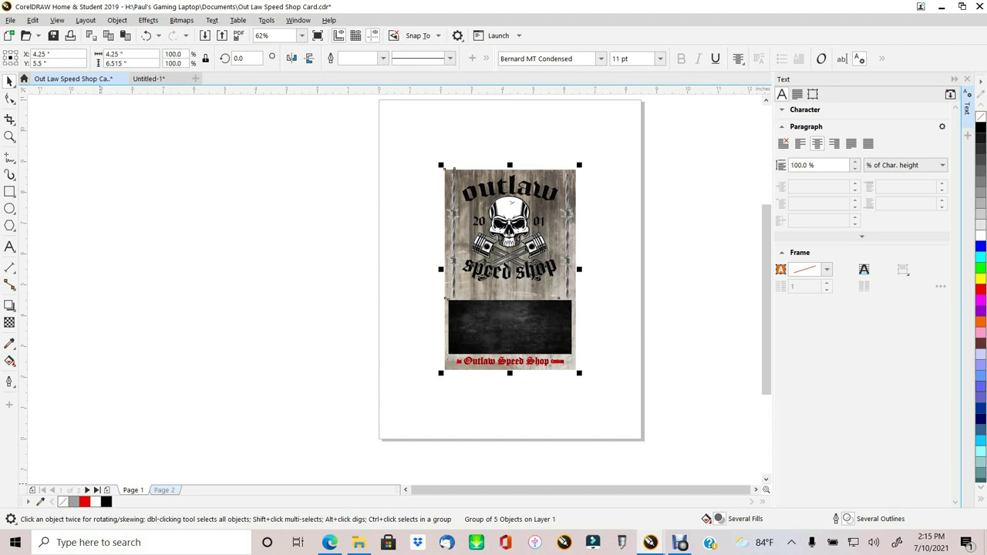
Switch to page 2, fit the card back to the window, and zoom in and out on its details.
click(164, 490)
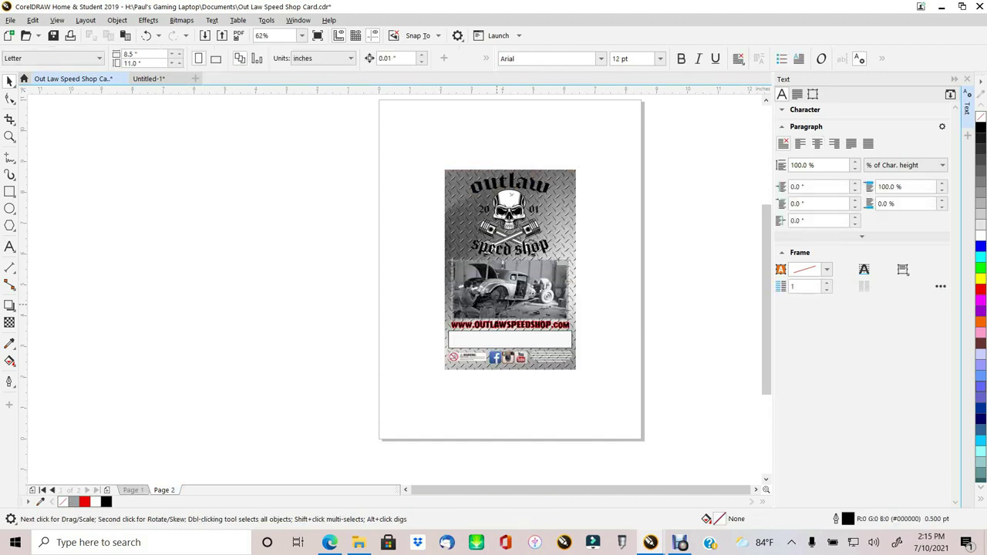
click(302, 35)
click(271, 53)
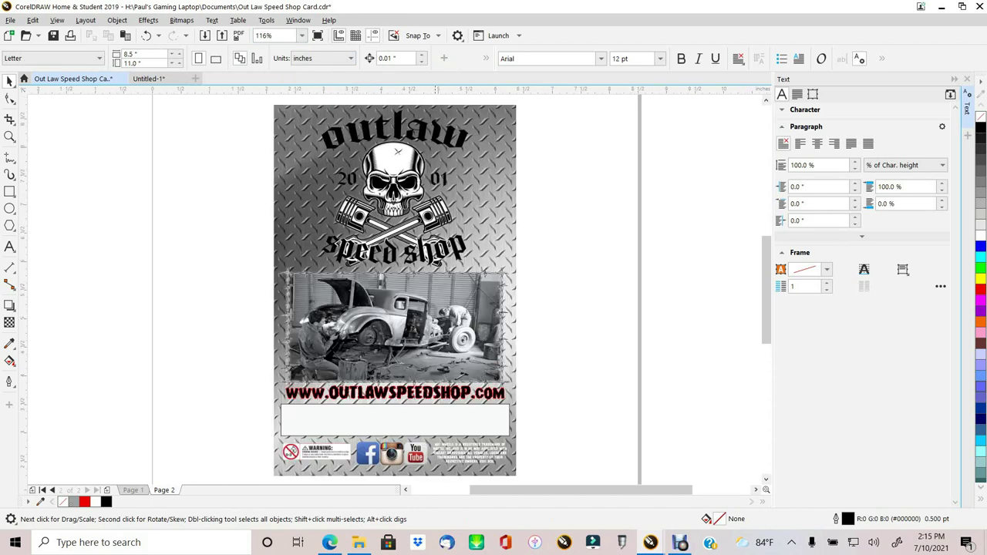
scroll(479, 294, up, 5)
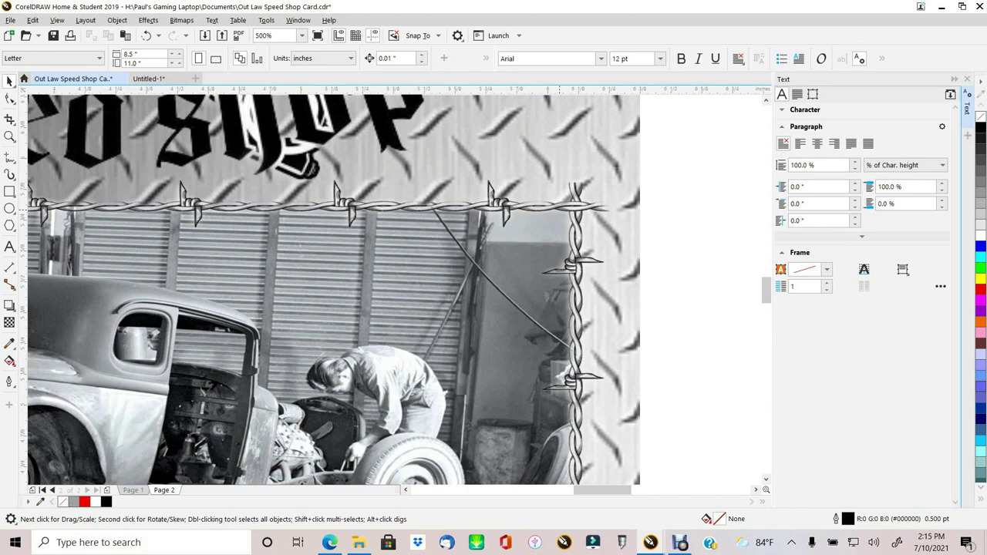
scroll(540, 224, down, 8)
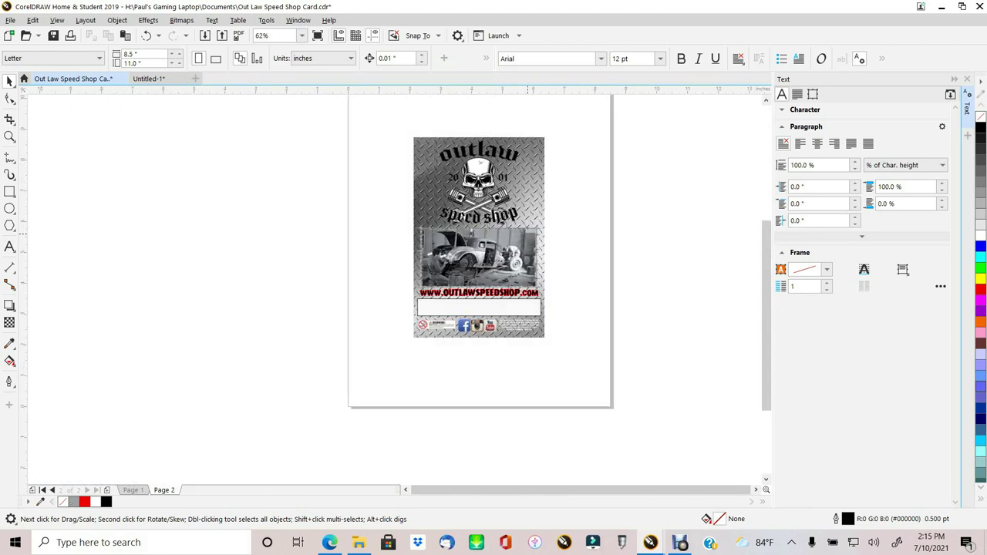
scroll(326, 142, up, 3)
scroll(326, 142, down, 2)
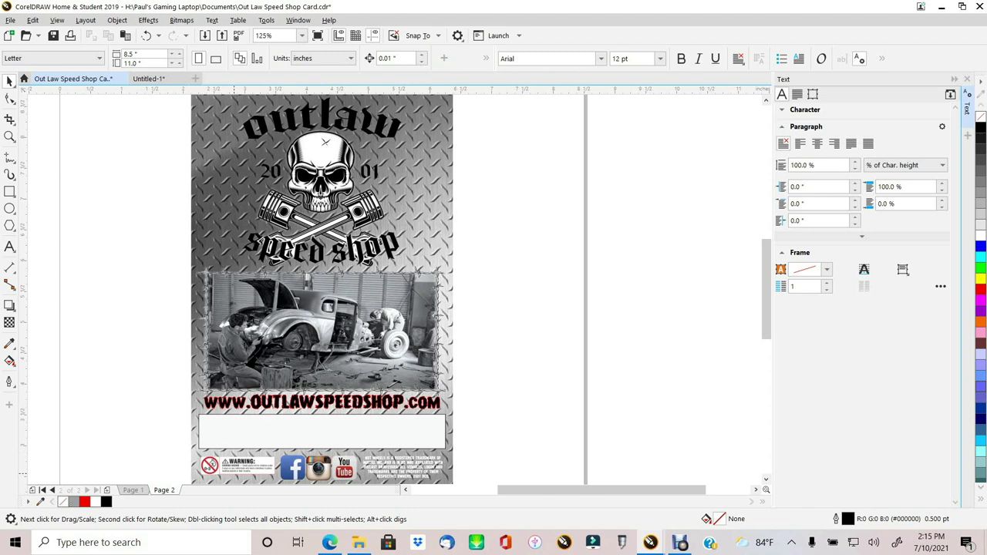
scroll(235, 474, up, 4)
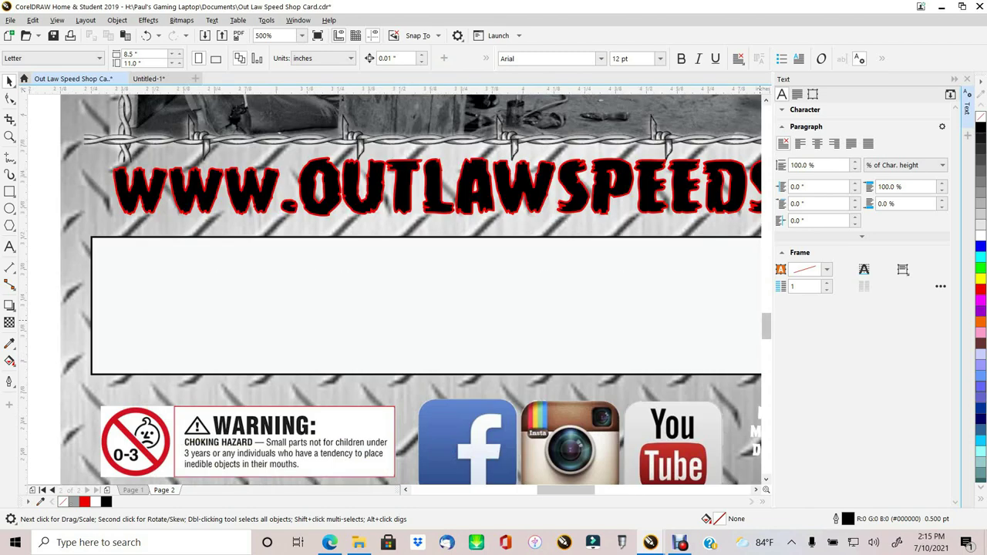
scroll(409, 289, down, 3)
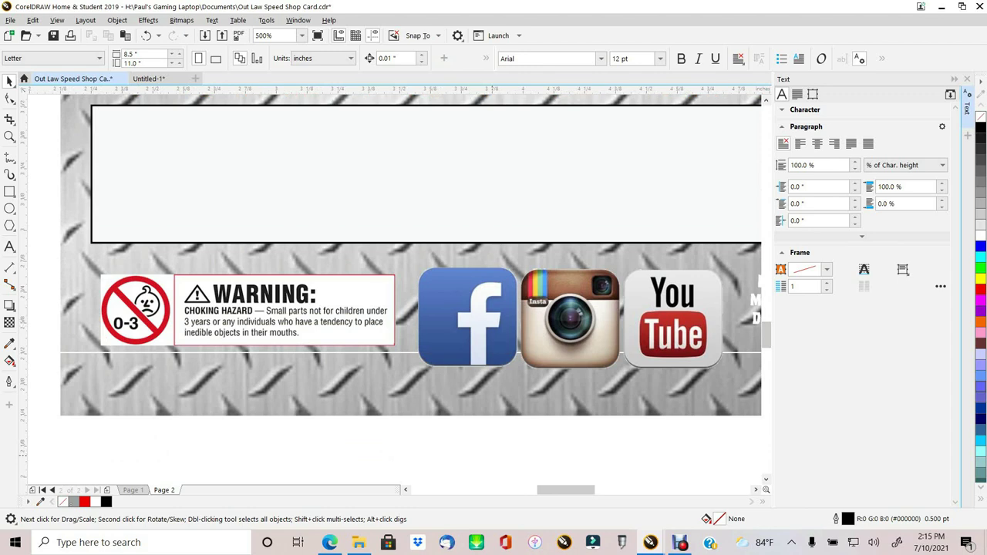
drag(565, 490, 587, 489)
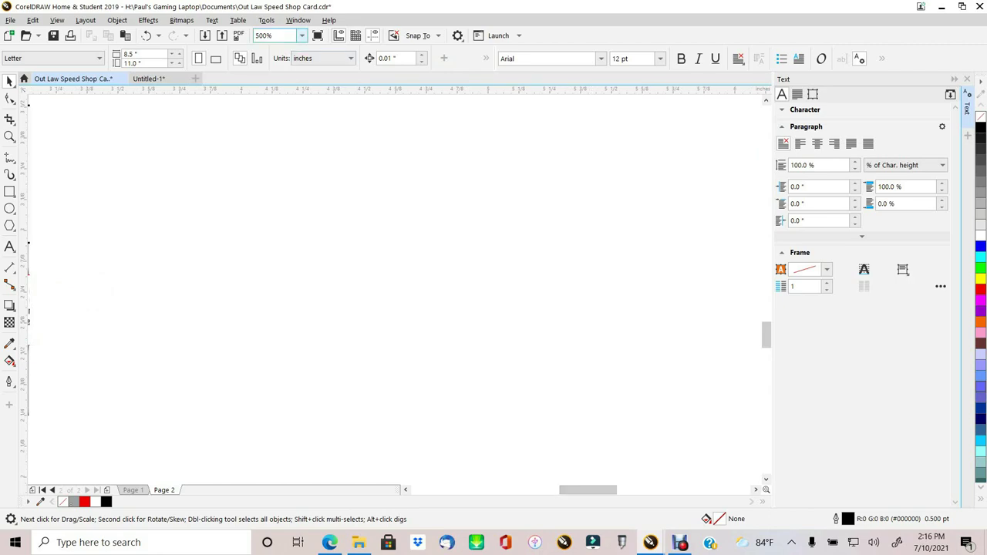
Refit the whole card back in view and zoom around its photo, web address, warning and disclaimer.
click(302, 35)
click(266, 53)
scroll(425, 462, up, 2)
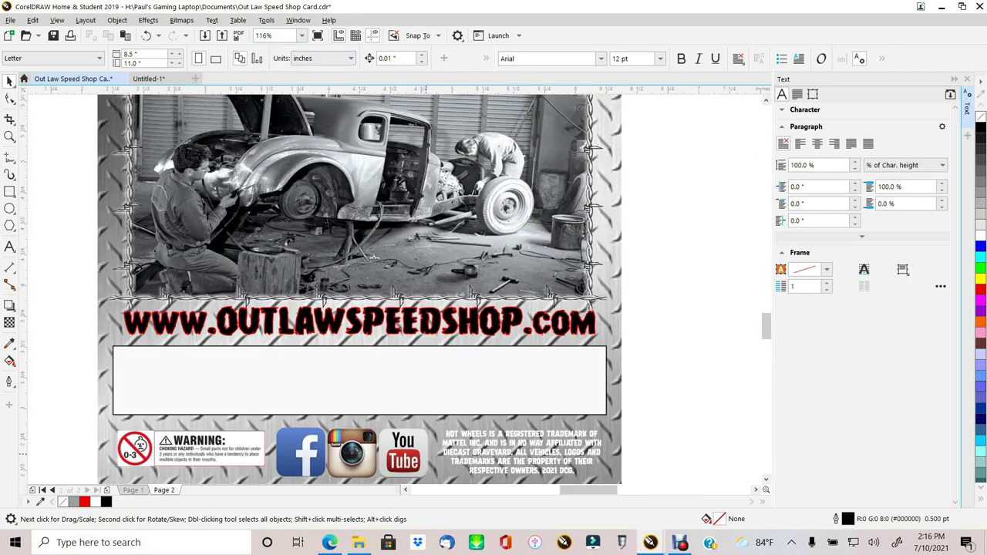
scroll(426, 455, up, 2)
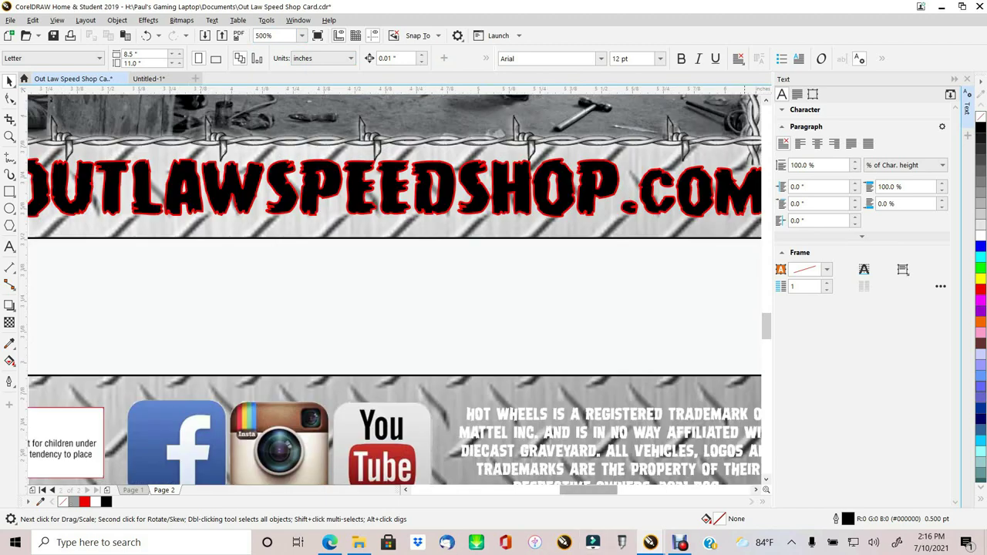
scroll(394, 285, down, 10)
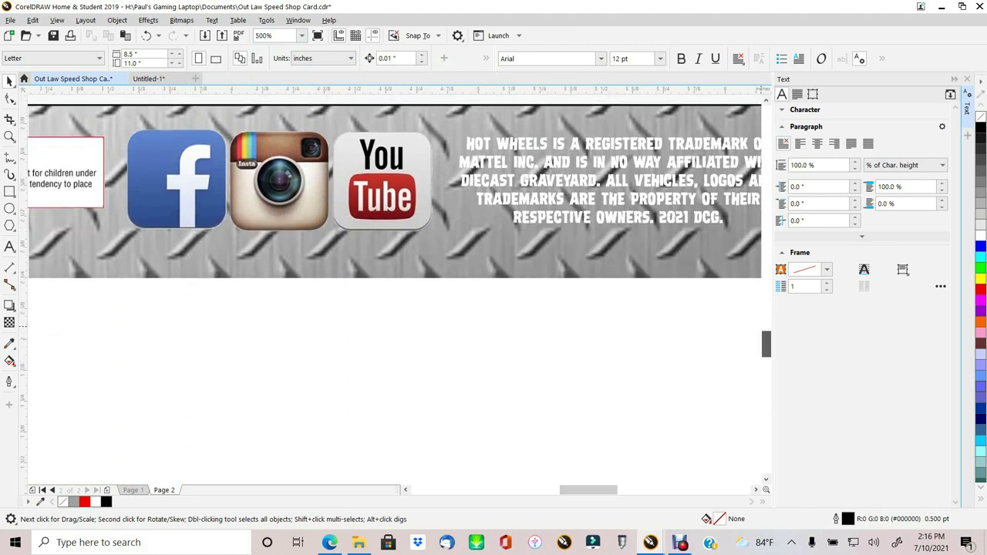
scroll(394, 286, up, 5)
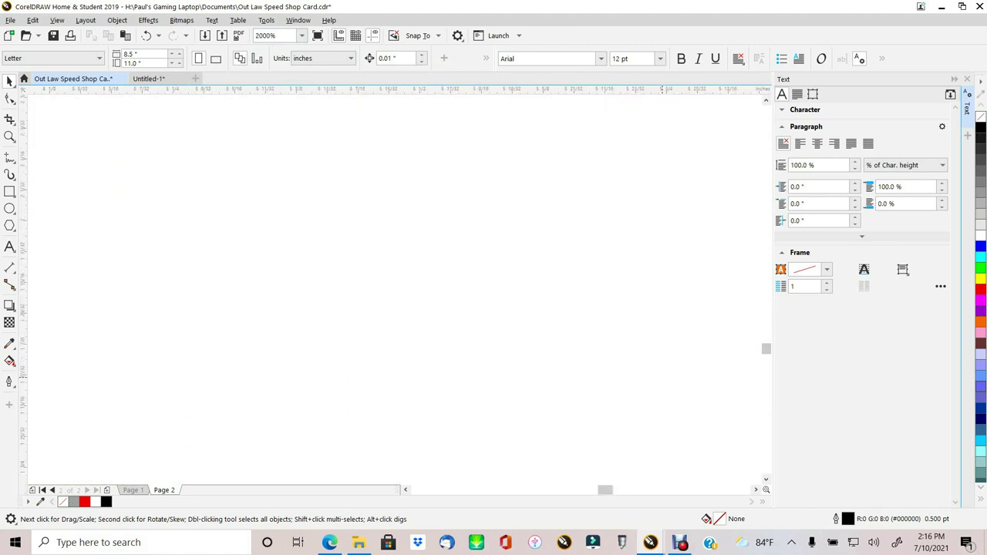
click(302, 36)
click(269, 47)
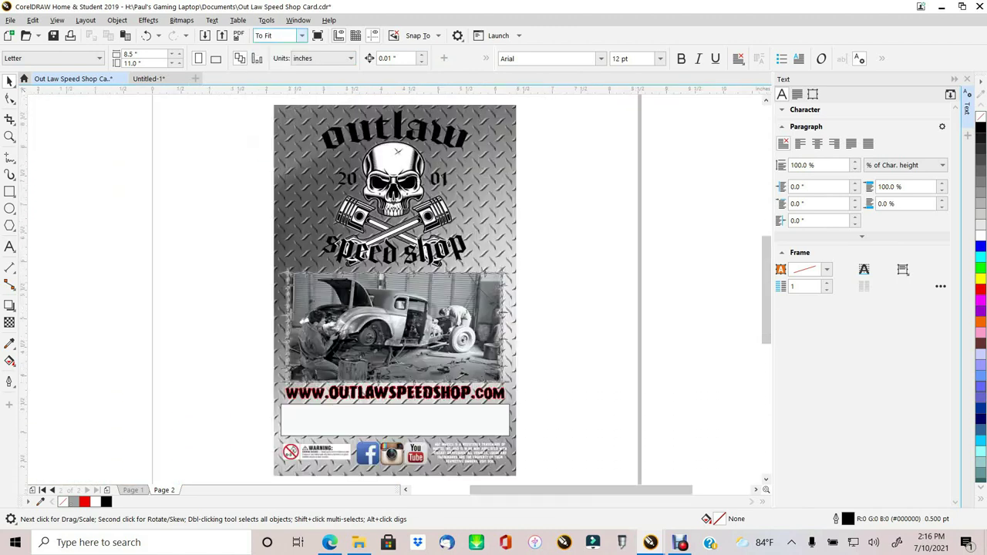
click(475, 457)
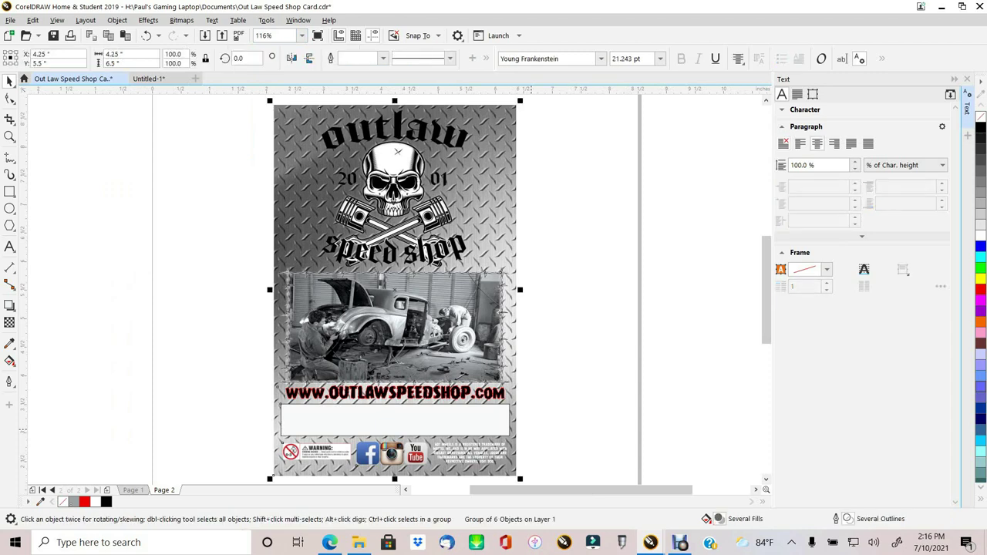
key(Escape)
scroll(475, 459, up, 5)
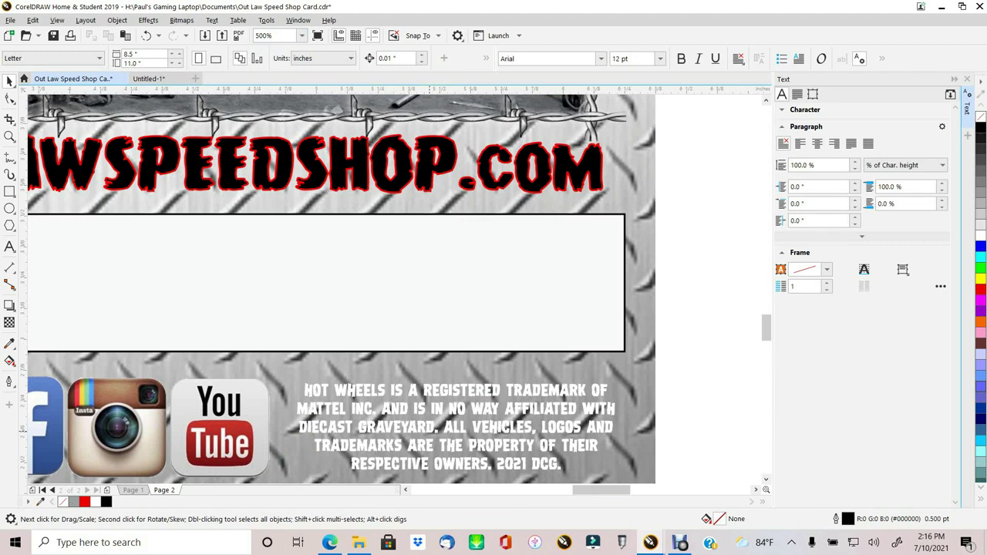
scroll(321, 317, down, 3)
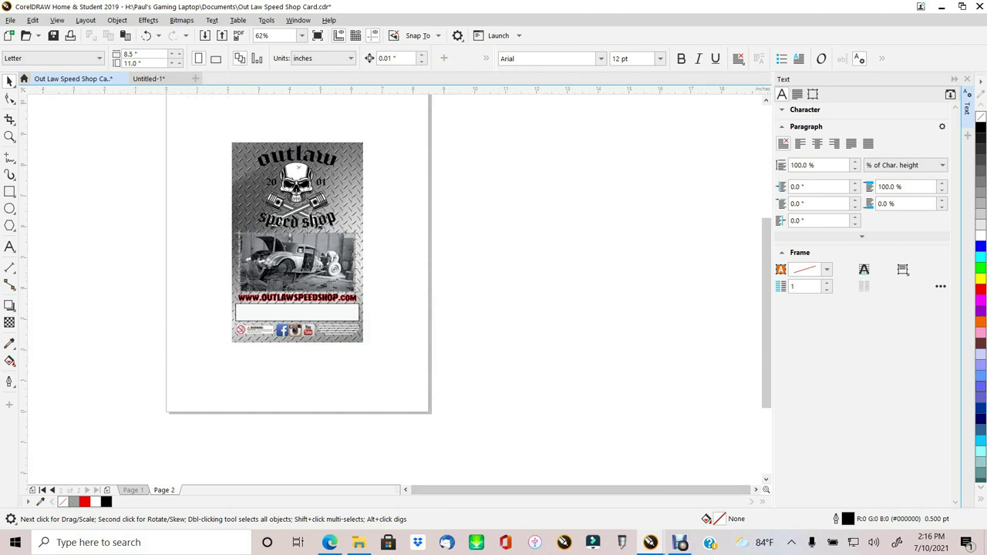
click(301, 36)
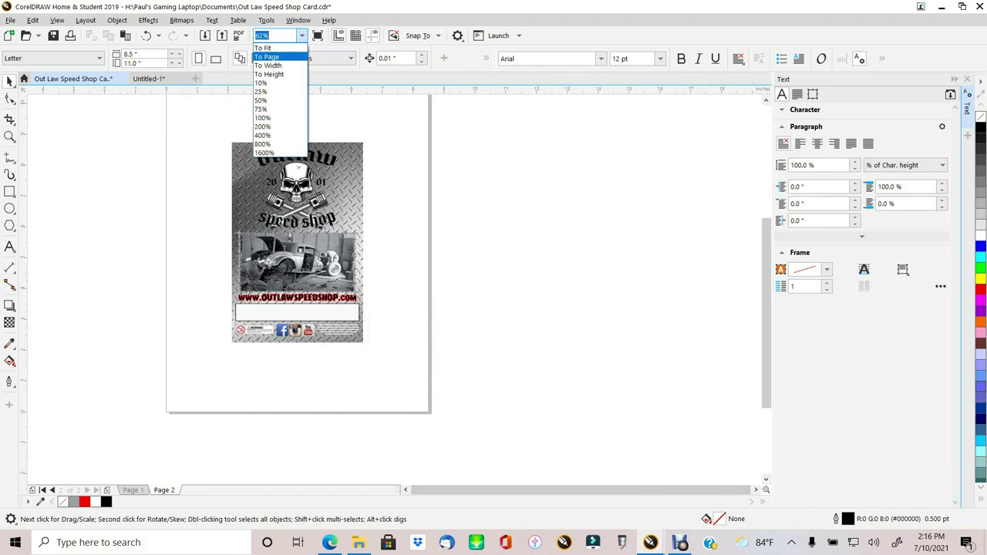
click(263, 48)
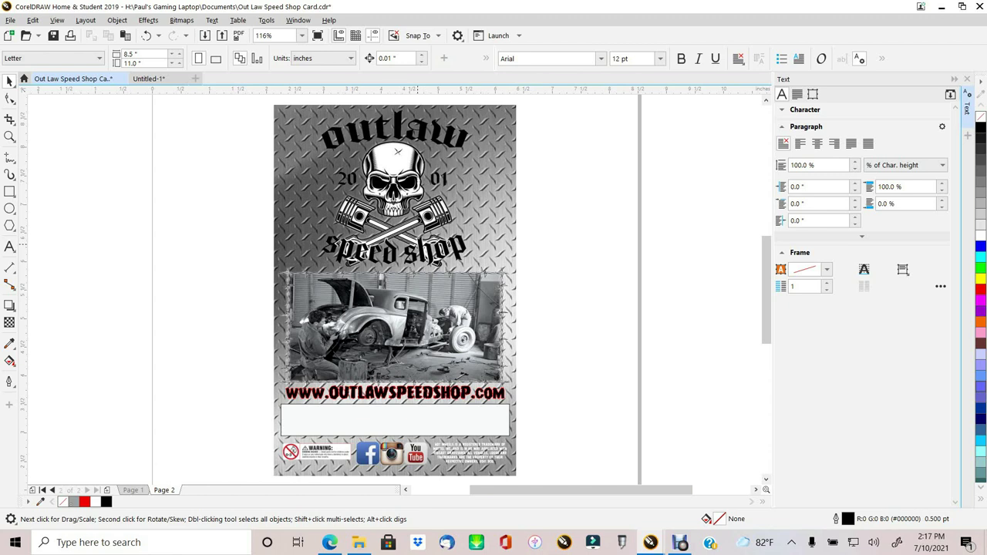
key(shift+F4)
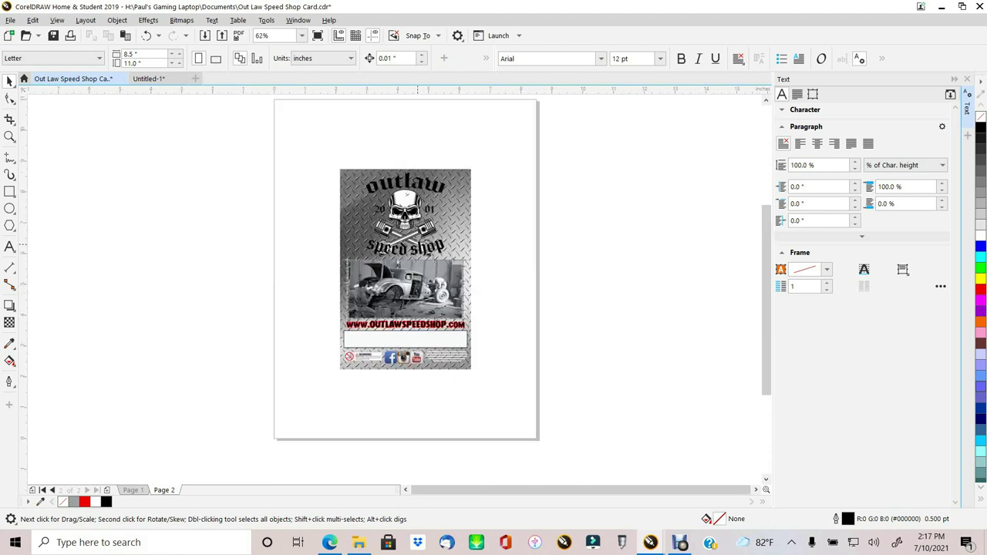